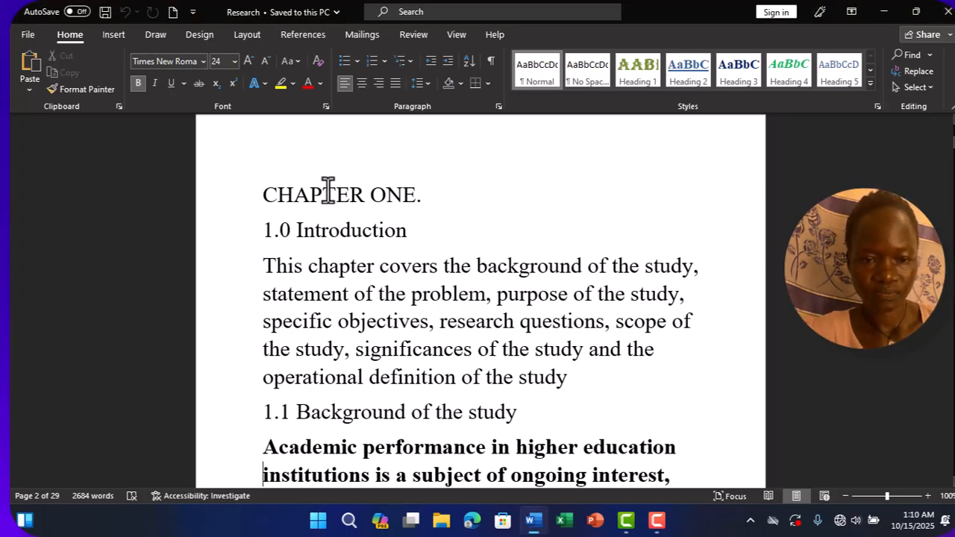
# Step: Apply the Heading 1 style to the "CHAPTER ONE." line
pyautogui.rightClick(324, 192)
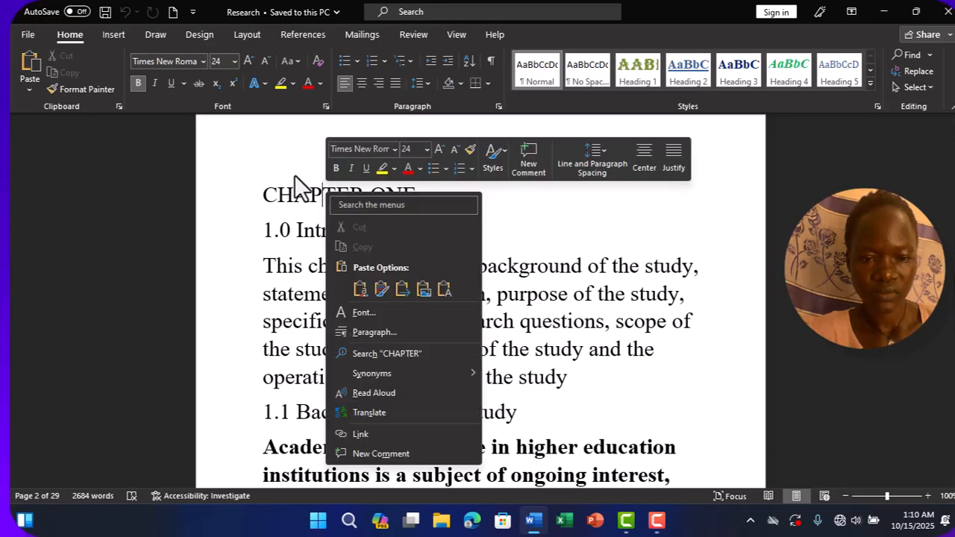
pyautogui.click(296, 182)
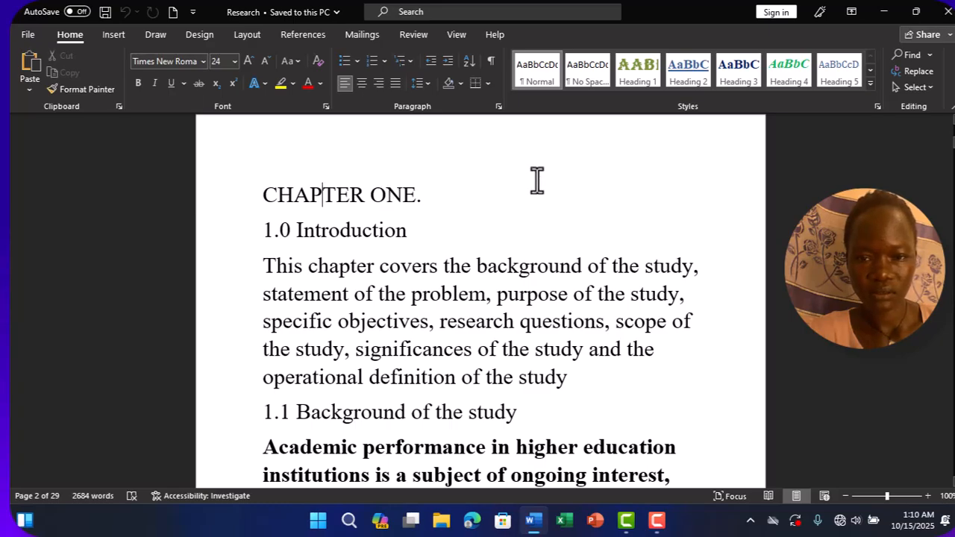
pyautogui.click(645, 75)
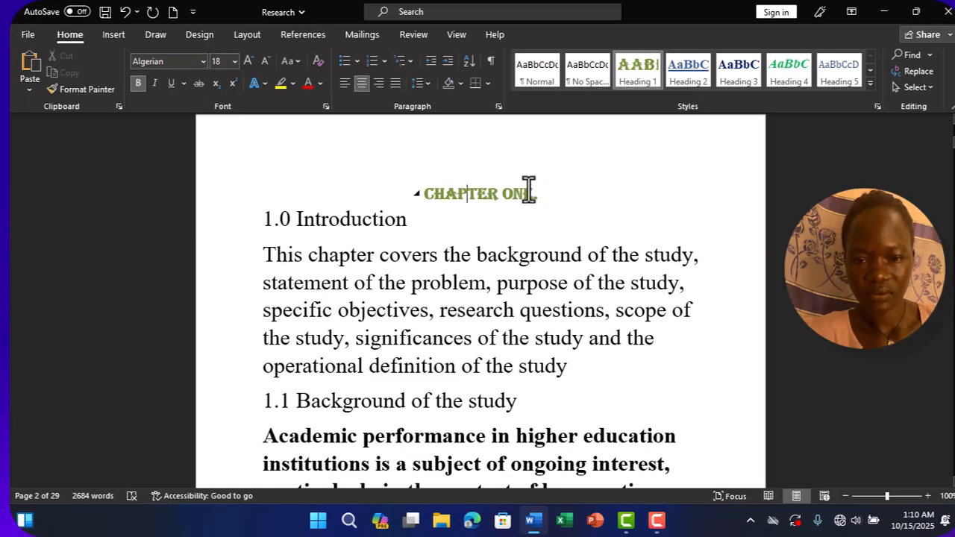
pyautogui.rightClick(634, 80)
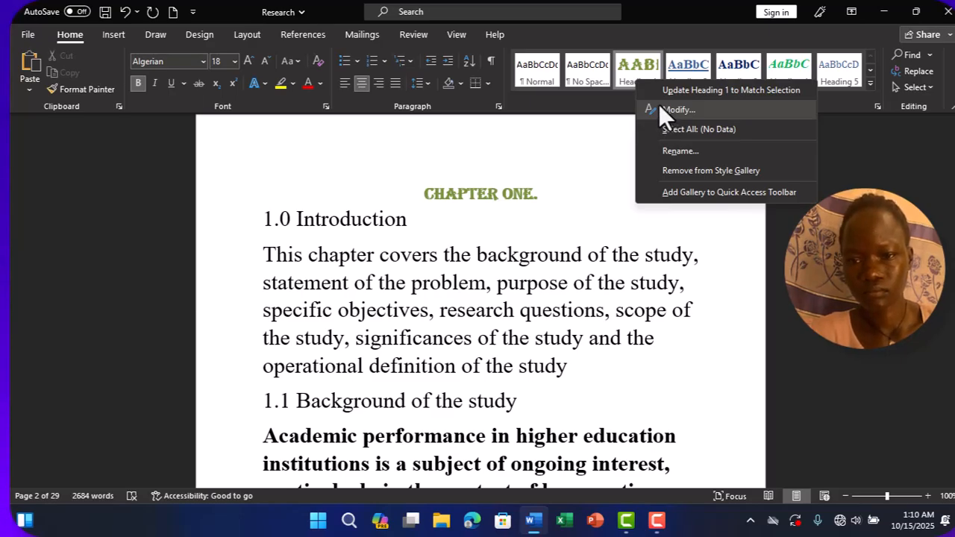
pyautogui.click(604, 157)
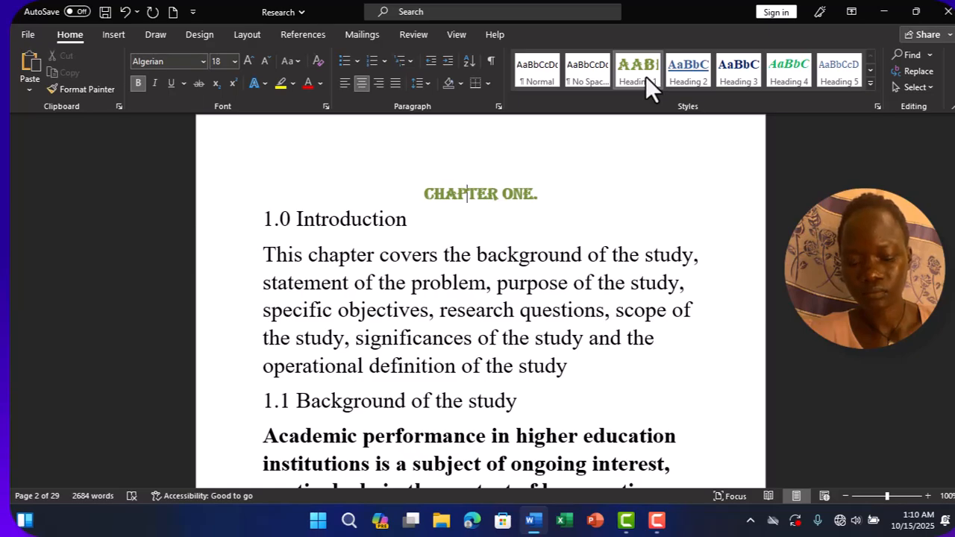
# Step: Modify the Heading 1 style to use an Automatic font color and the Times New Roman font
pyautogui.rightClick(645, 76)
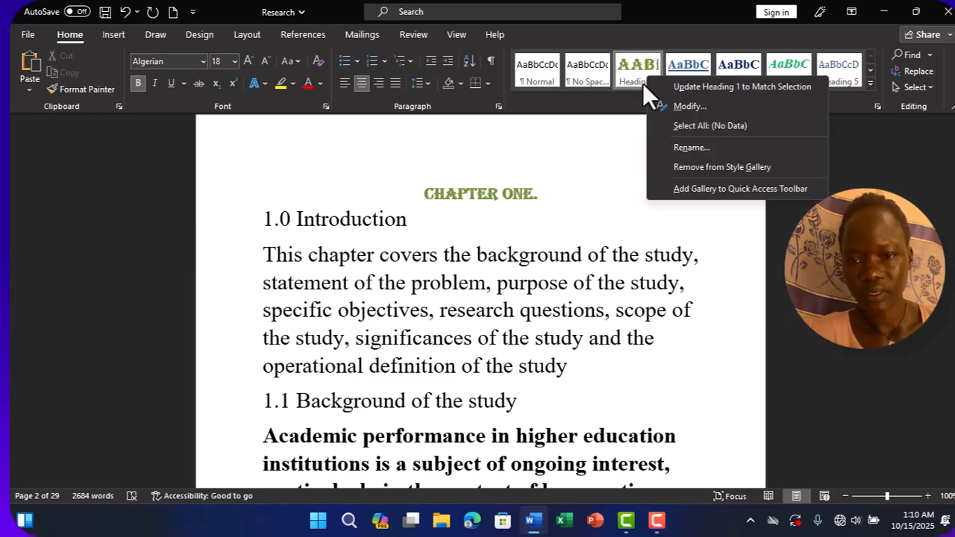
pyautogui.click(678, 106)
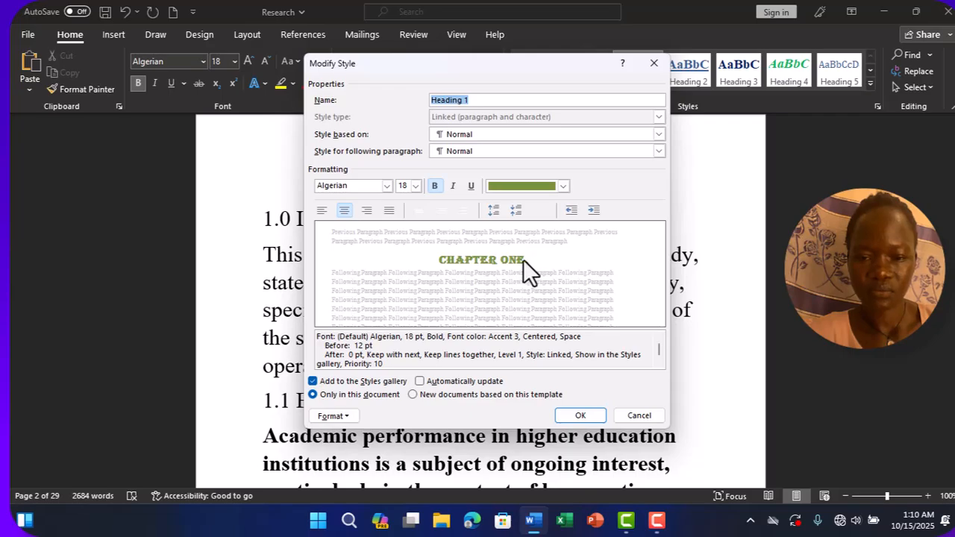
pyautogui.click(564, 186)
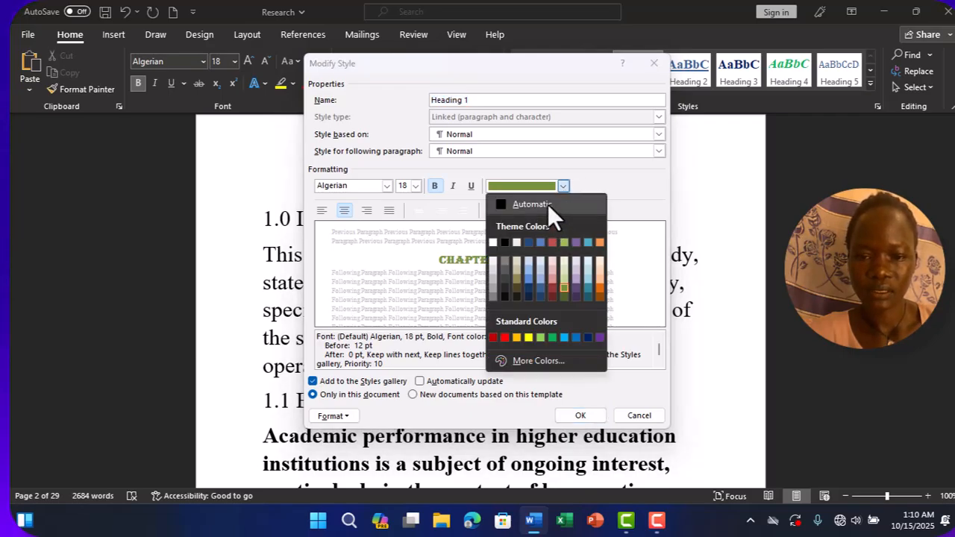
pyautogui.click(548, 206)
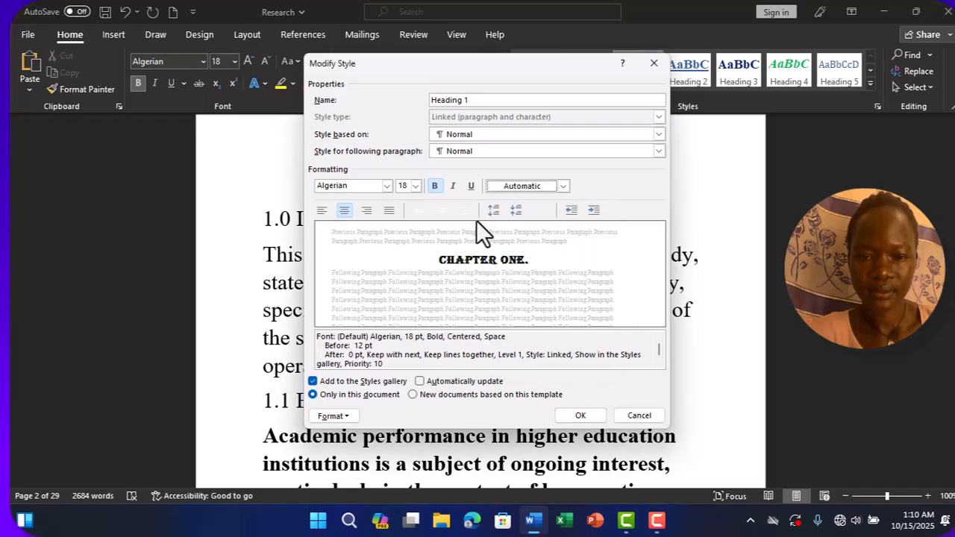
pyautogui.click(386, 186)
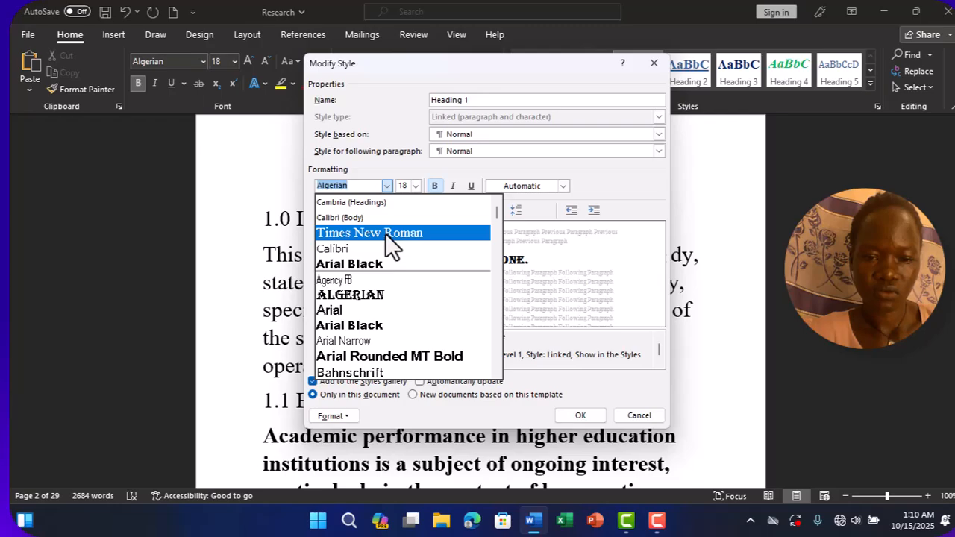
pyautogui.click(385, 232)
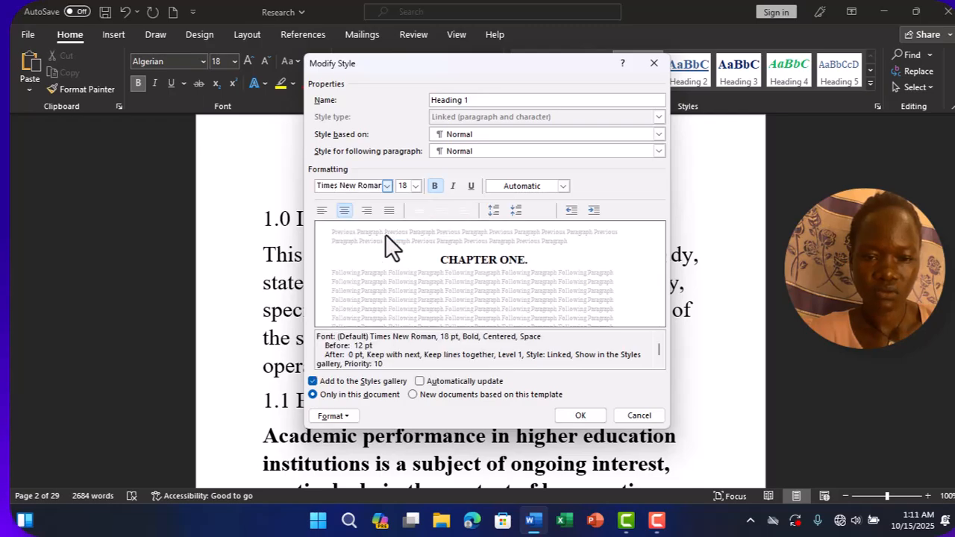
# Step: Set the Heading 1 style to 20 pt with 1.5 line spacing and save the style changes
pyautogui.click(416, 187)
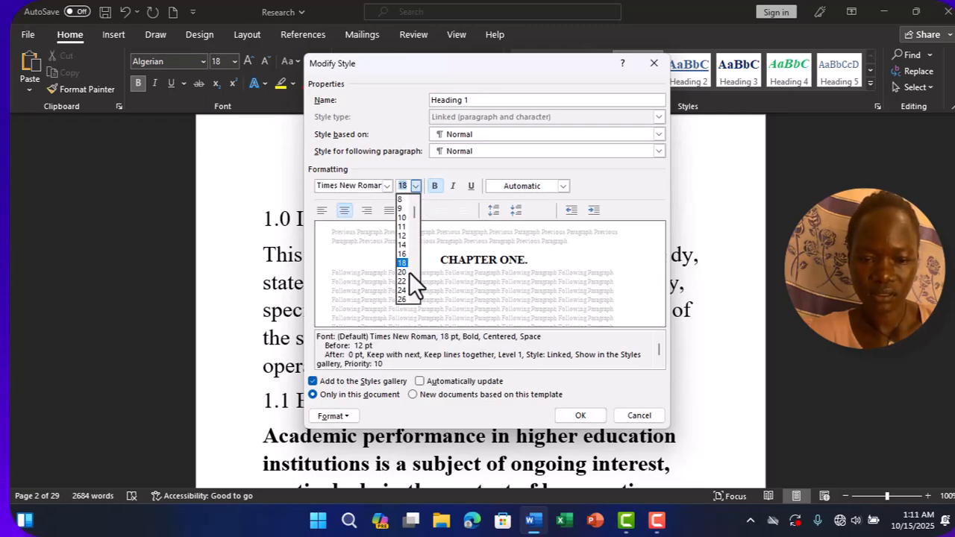
pyautogui.scroll(-2, 408, 274)
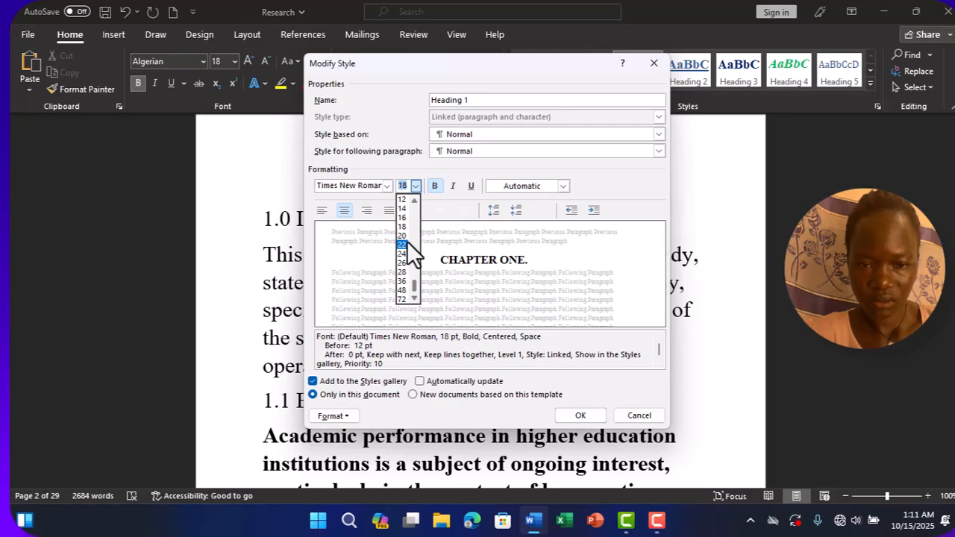
pyautogui.click(406, 237)
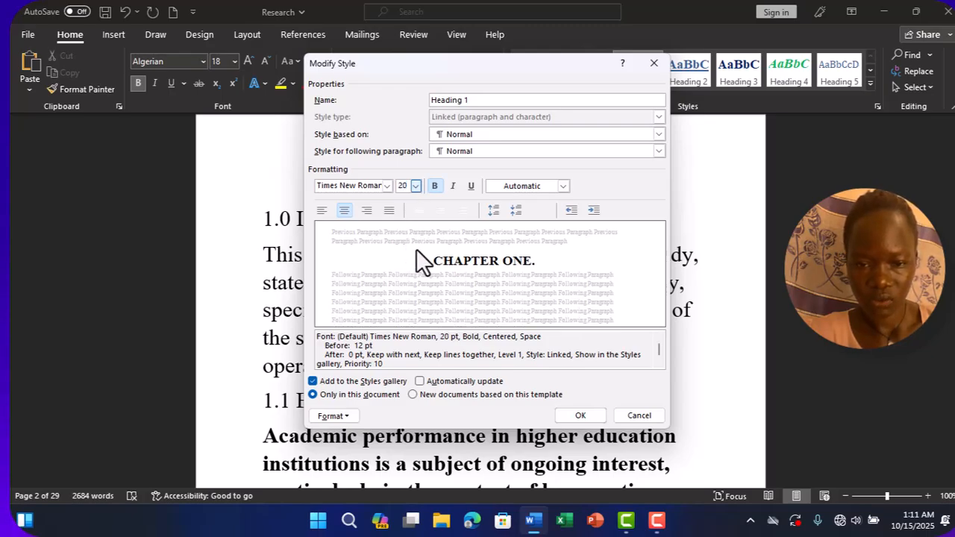
pyautogui.click(442, 209)
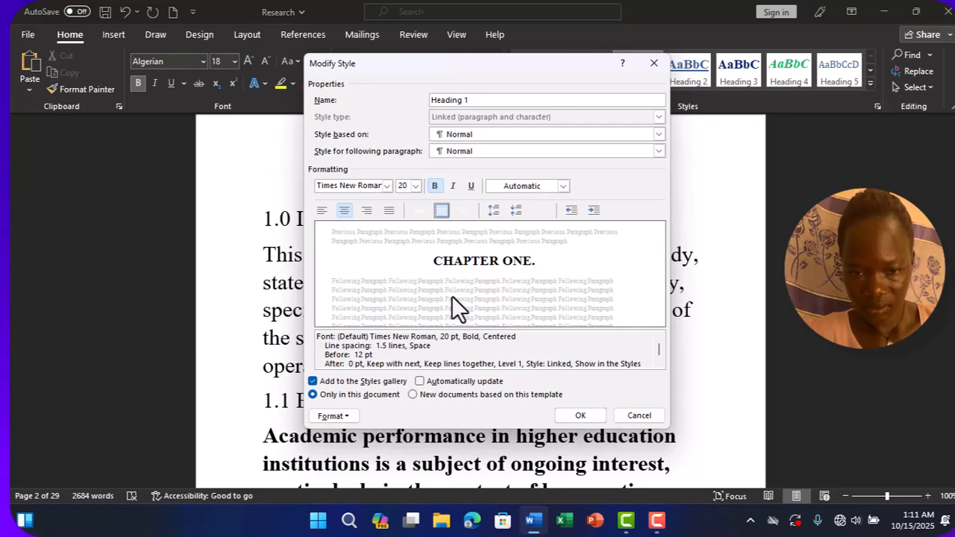
pyautogui.click(581, 414)
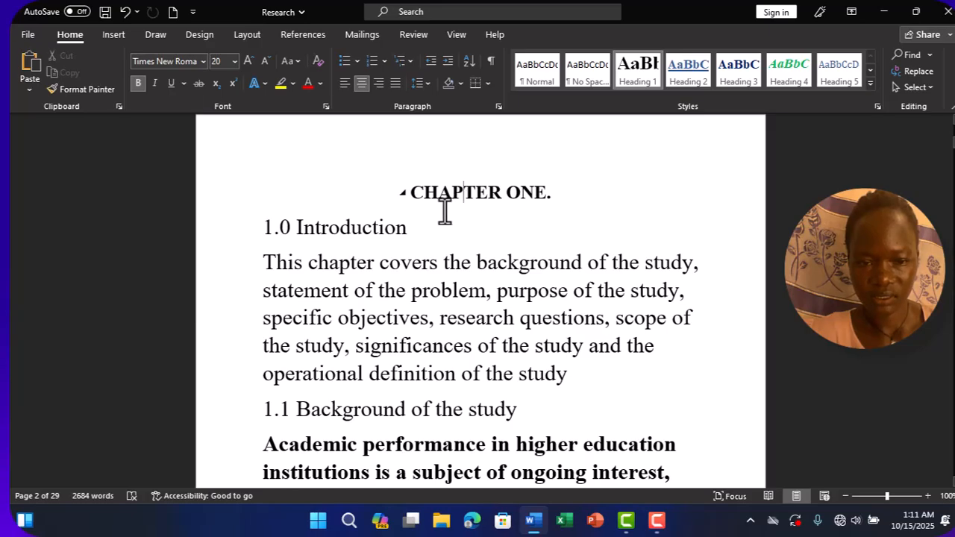
# Step: Apply the Heading 2 style to the "1.0 Introduction" line
pyautogui.click(349, 227)
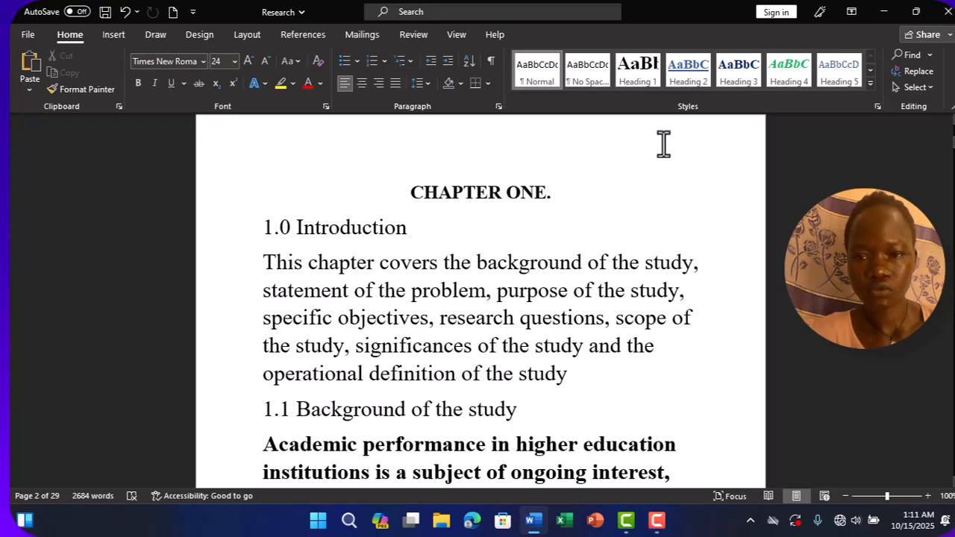
pyautogui.click(683, 79)
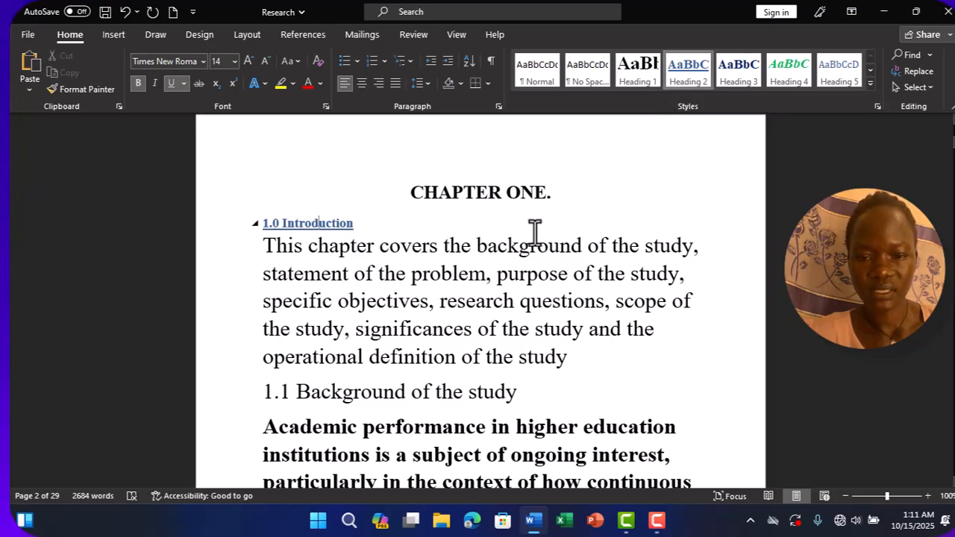
pyautogui.rightClick(688, 77)
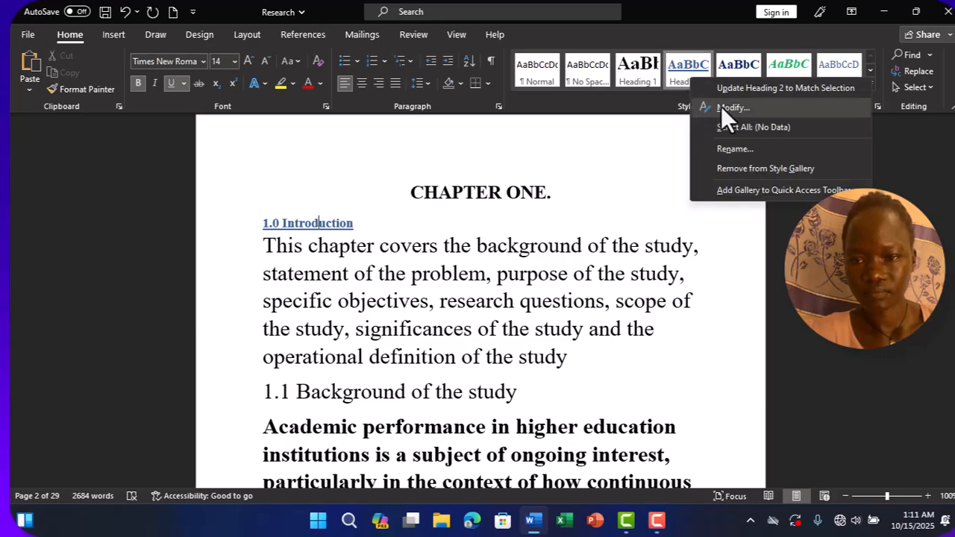
# Step: Modify the Heading 2 style to use an Automatic font color, without bold or underline
pyautogui.rightClick(685, 75)
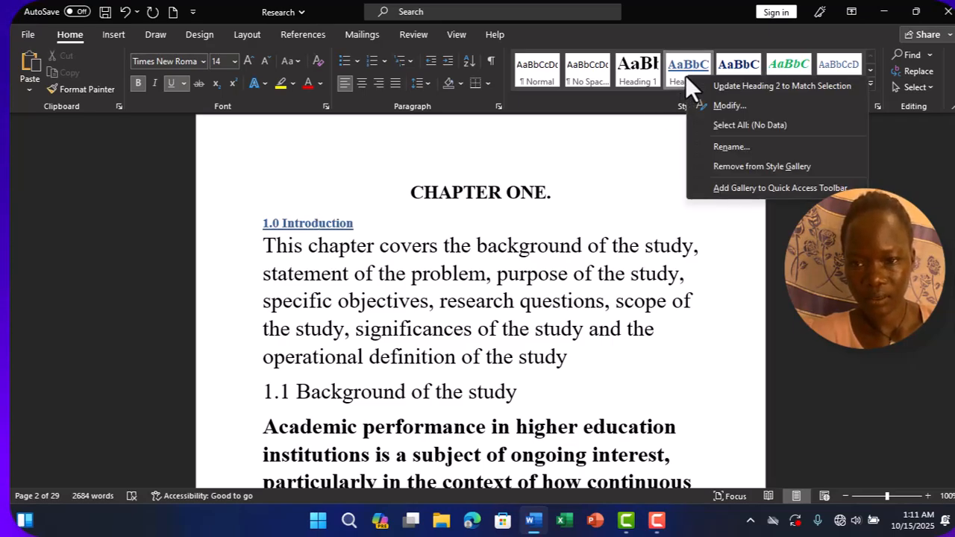
pyautogui.click(719, 104)
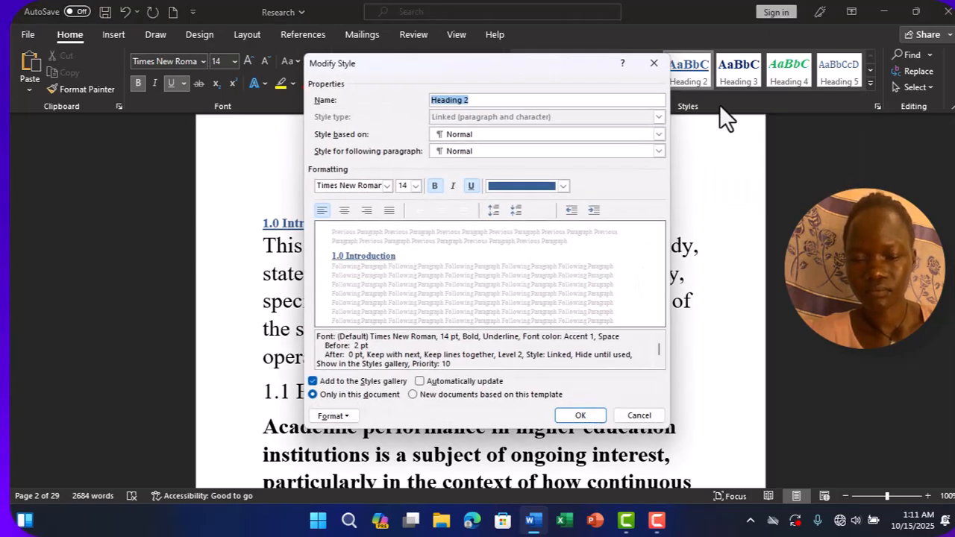
pyautogui.click(562, 187)
pyautogui.click(534, 205)
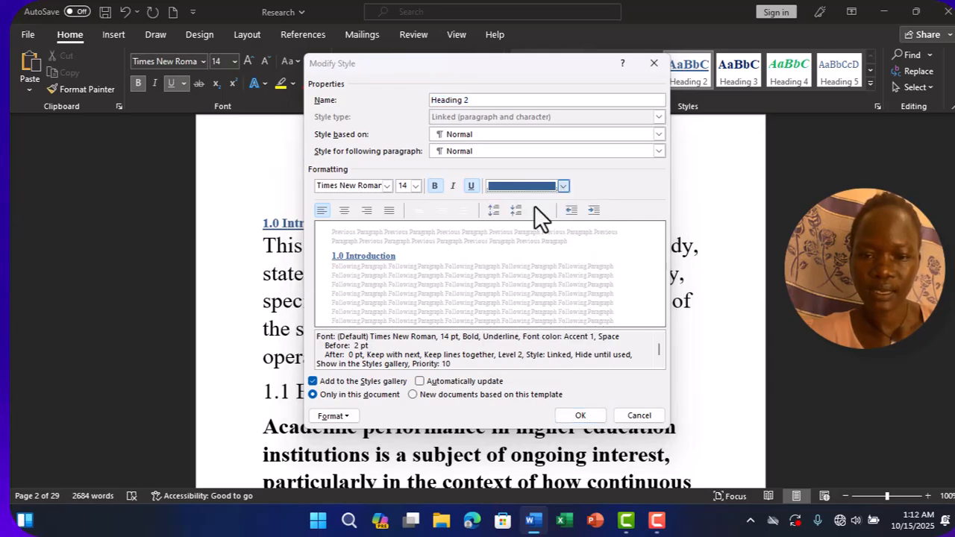
pyautogui.click(435, 186)
pyautogui.click(470, 186)
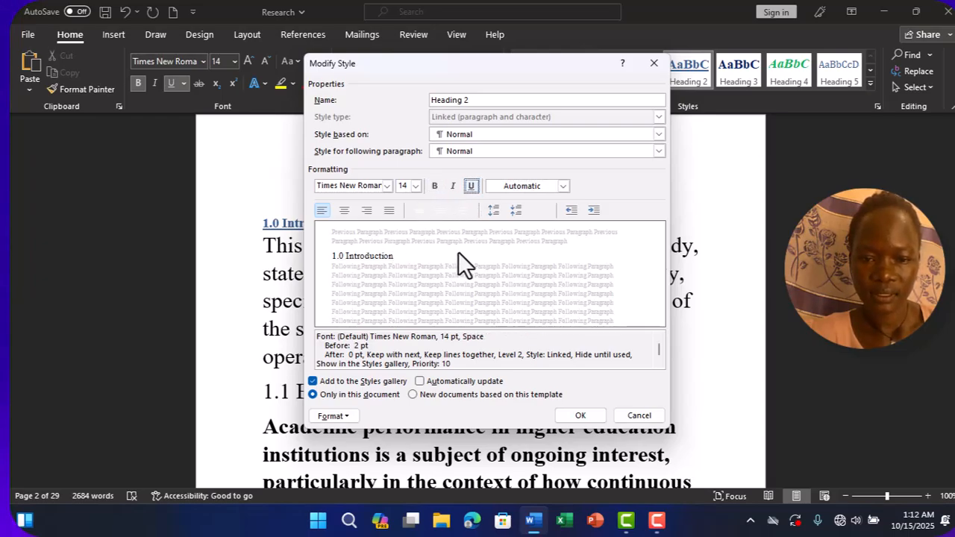
# Step: Give the Heading 2 style 1.5 line spacing and bold 18 pt text, and save the style changes
pyautogui.click(441, 208)
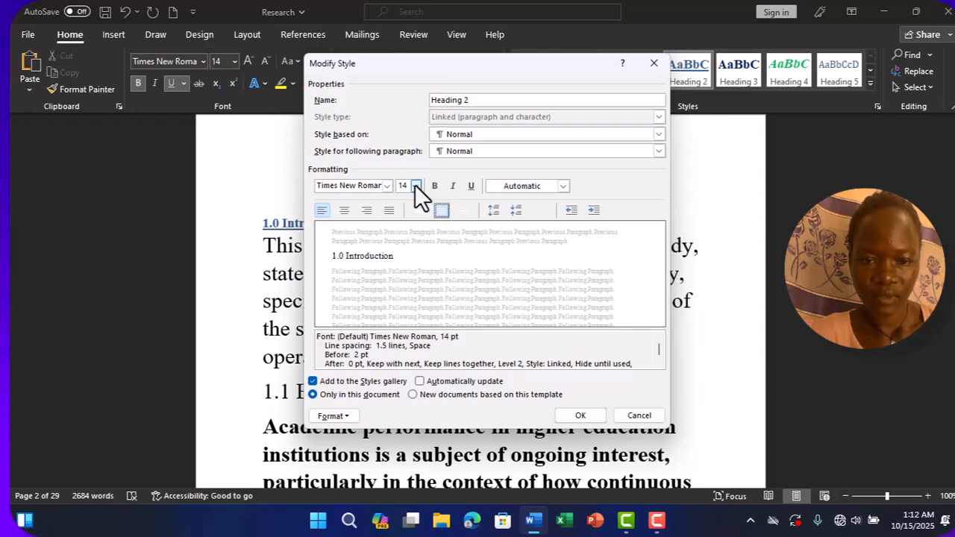
pyautogui.click(414, 185)
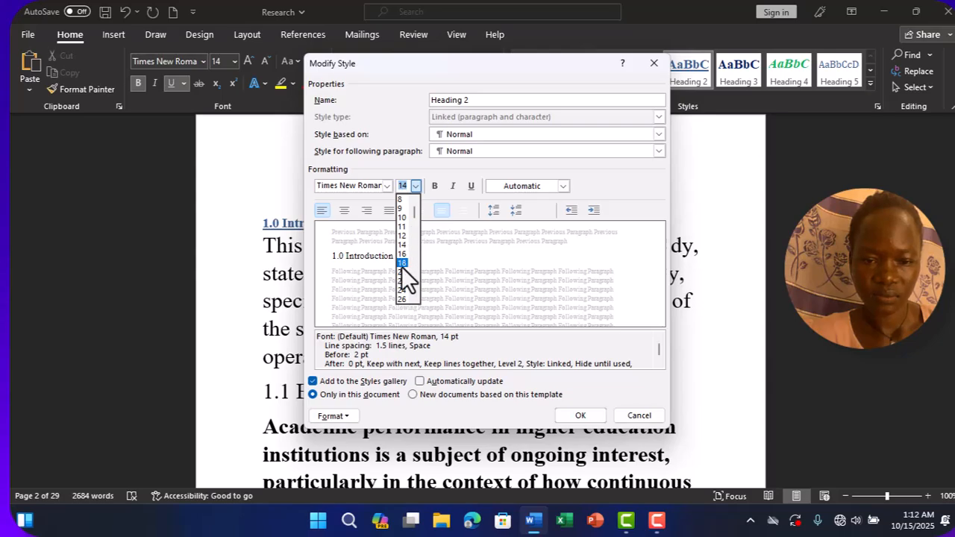
pyautogui.click(403, 262)
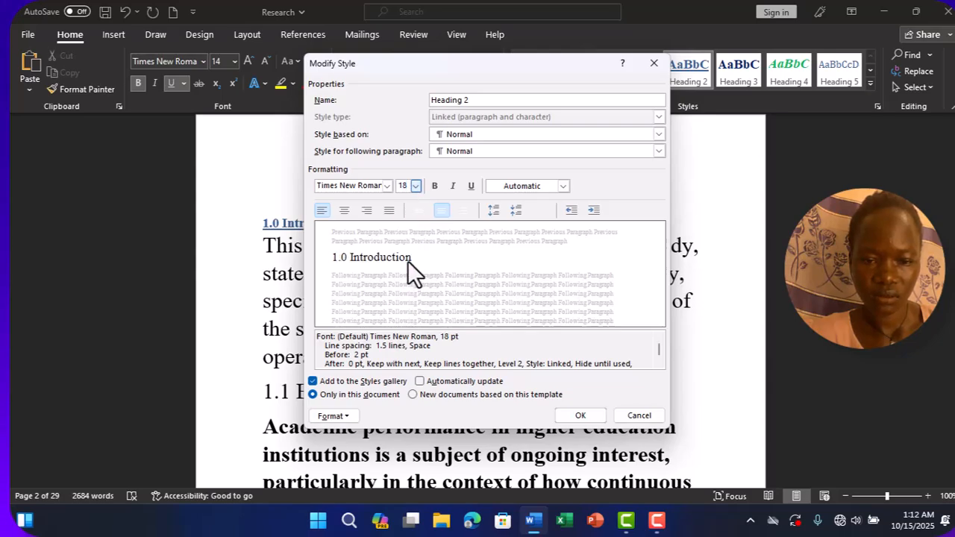
pyautogui.click(435, 186)
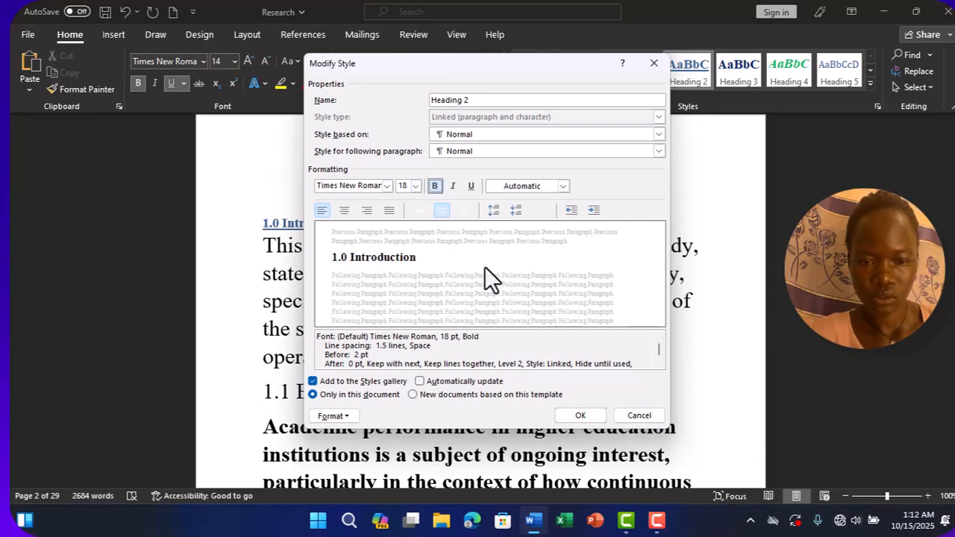
pyautogui.click(581, 417)
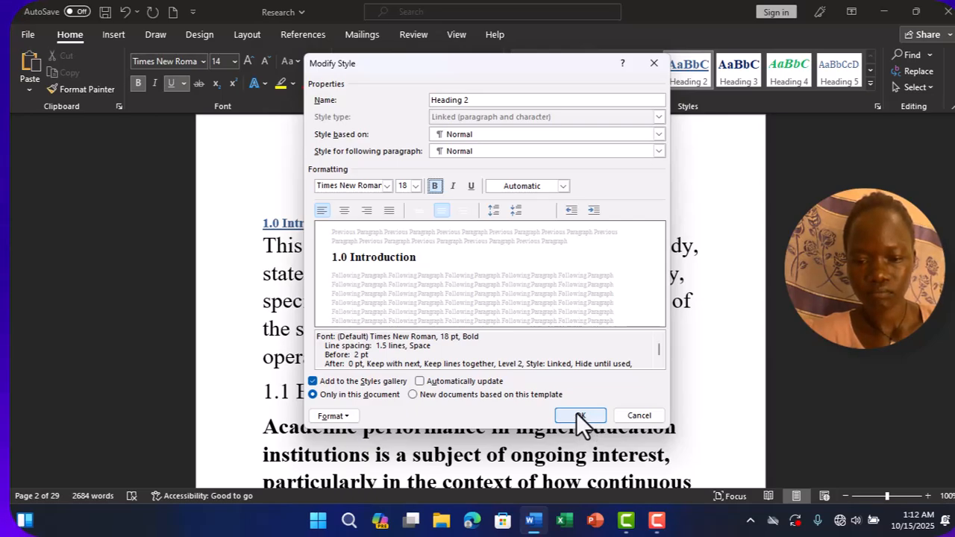
pyautogui.click(574, 415)
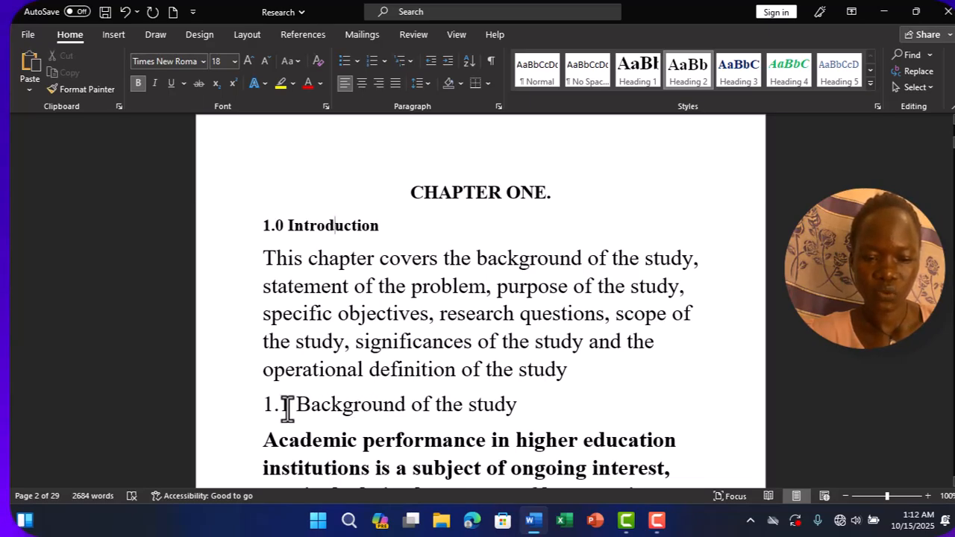
# Step: Apply the Heading 3 style to the "1.1 Background of the study" line and modify the style to use an Automatic font color
pyautogui.click(363, 404)
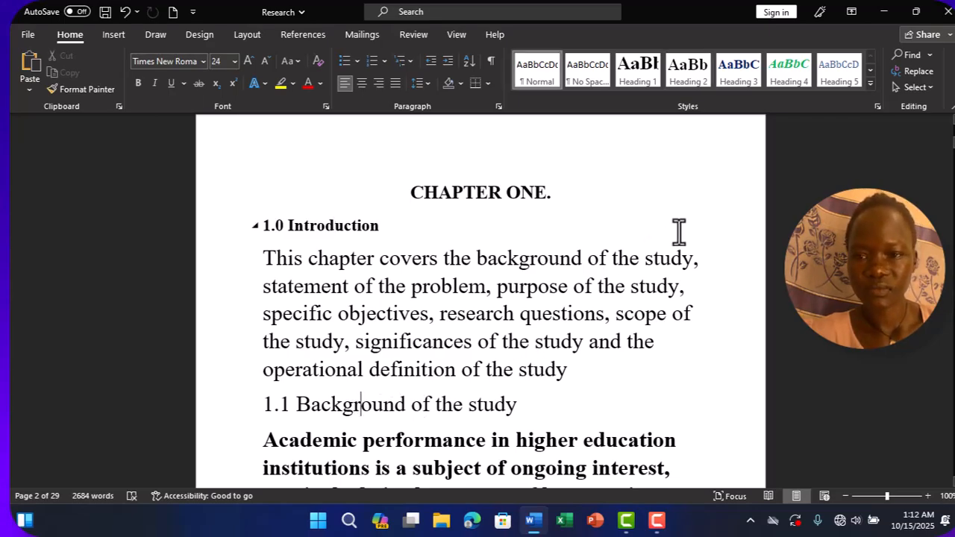
pyautogui.click(735, 69)
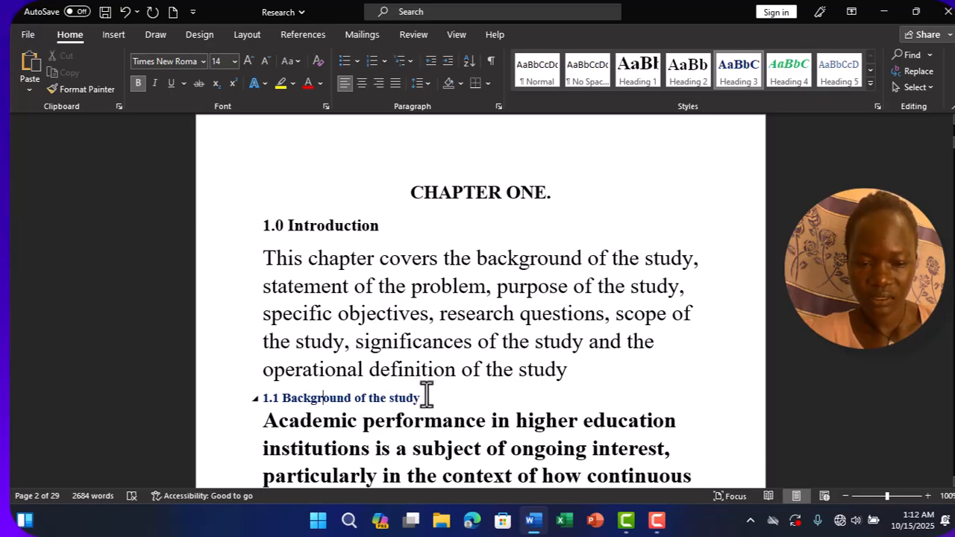
pyautogui.rightClick(742, 76)
pyautogui.click(767, 102)
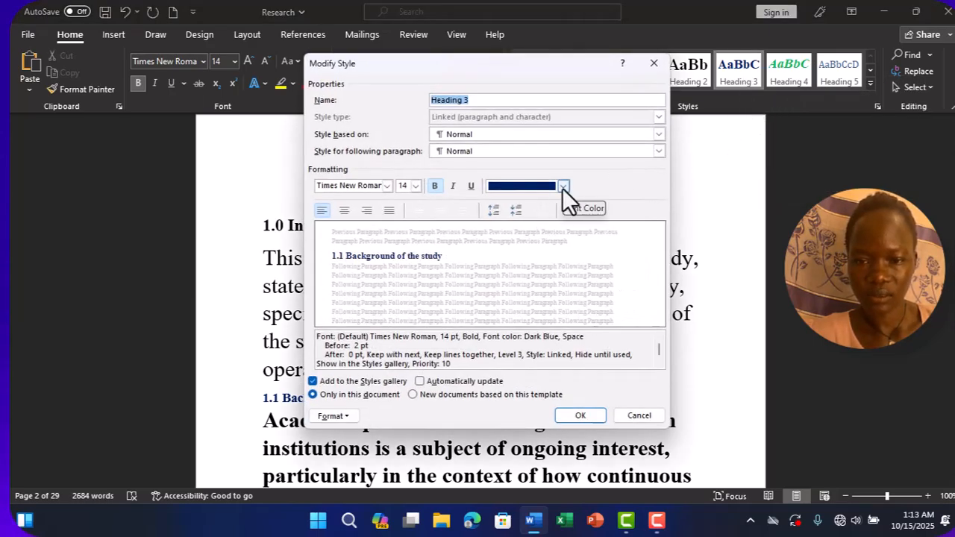
pyautogui.click(561, 188)
pyautogui.click(523, 205)
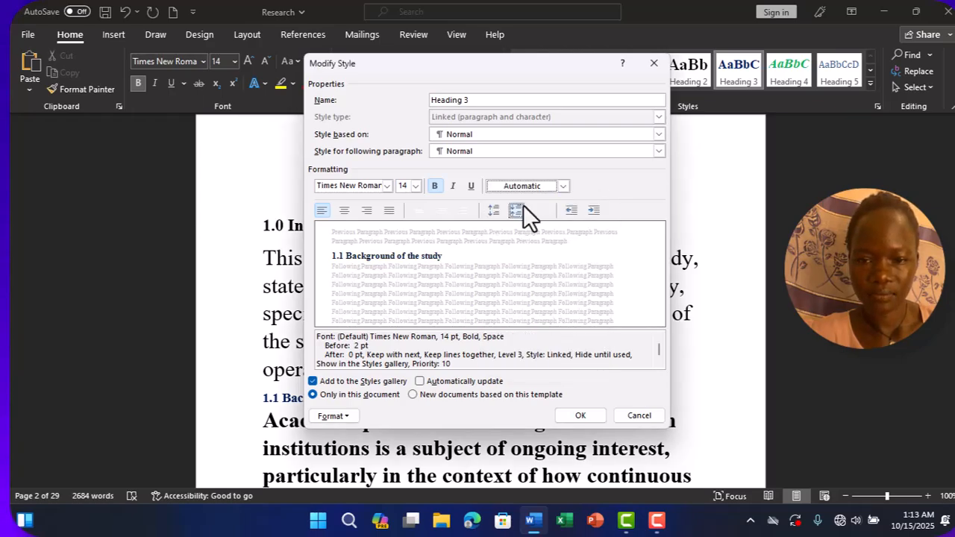
# Step: Give the Heading 3 style bold 18 pt text with 1.5 line spacing, and save the style changes
pyautogui.click(435, 187)
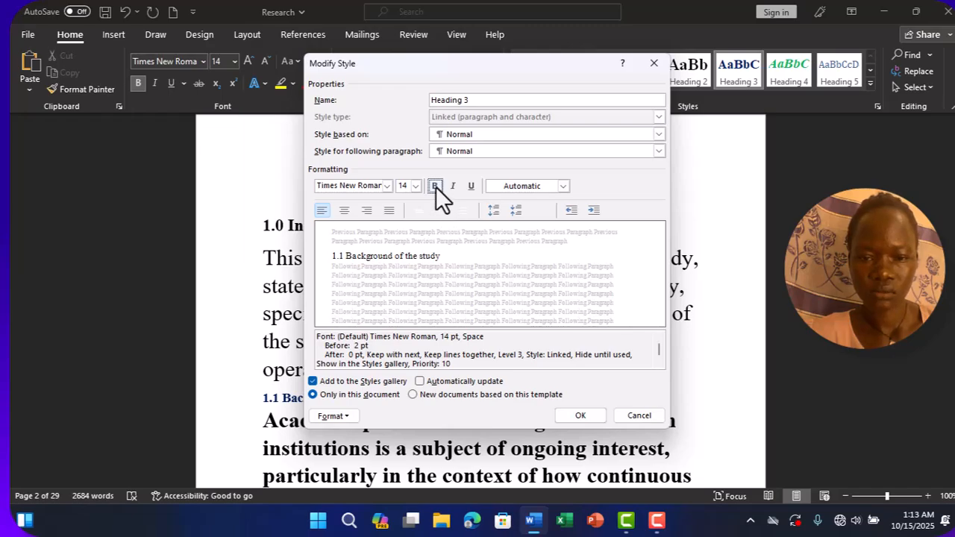
pyautogui.click(435, 187)
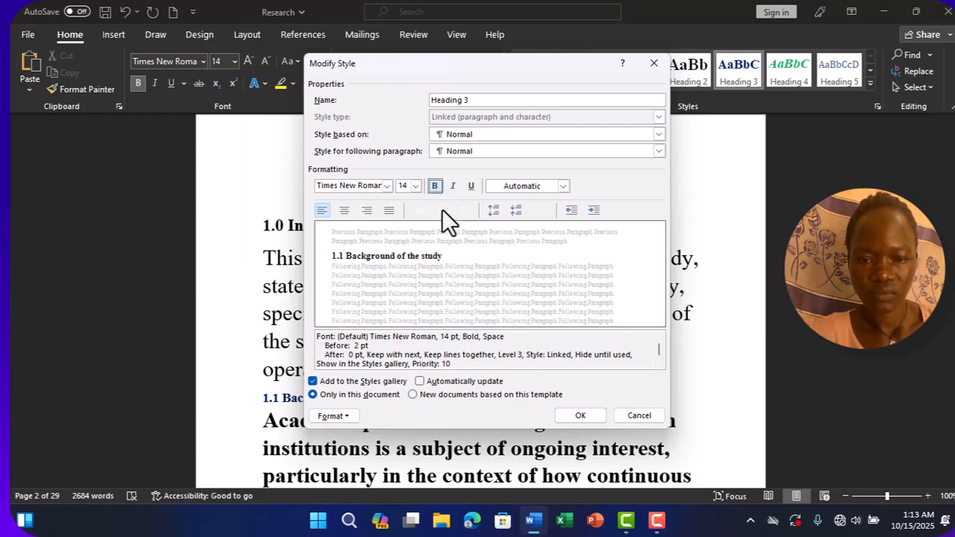
pyautogui.click(441, 210)
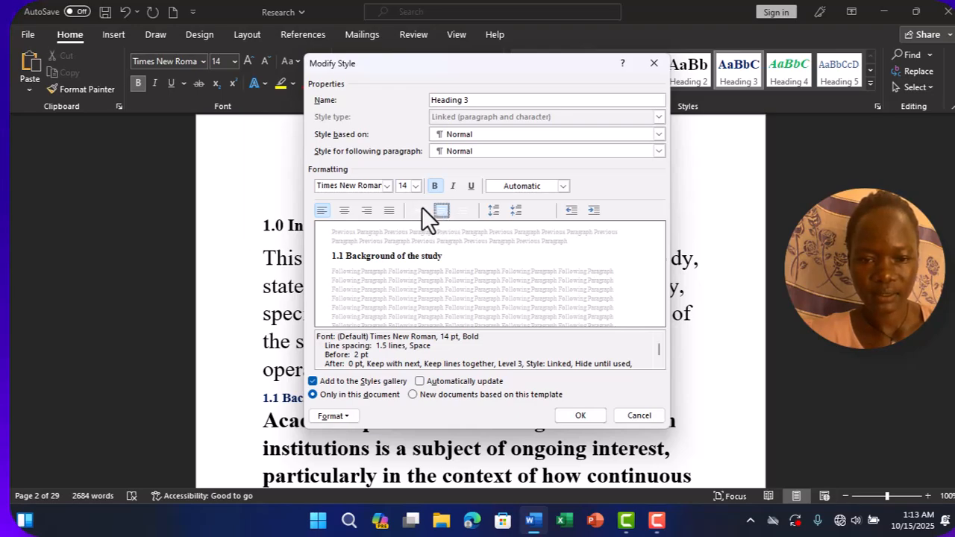
pyautogui.click(415, 185)
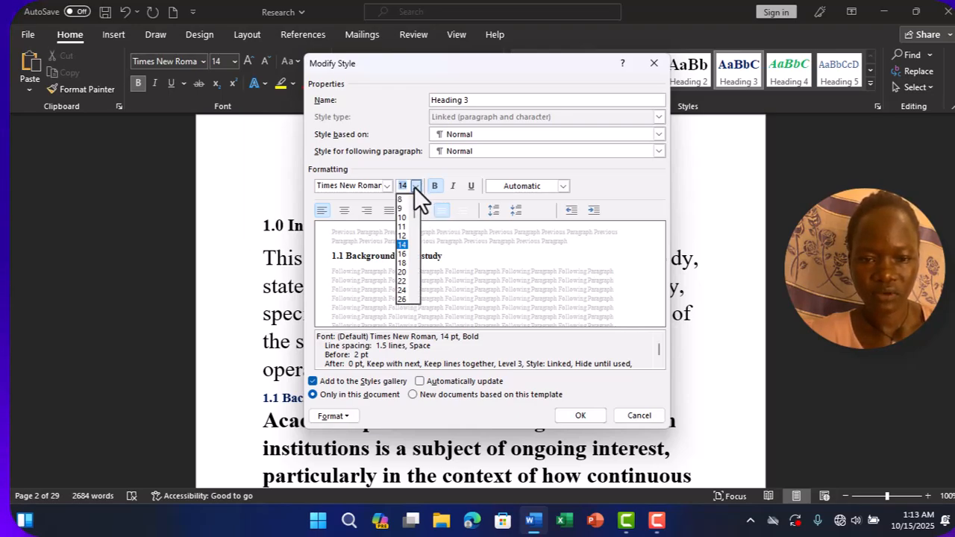
pyautogui.click(406, 262)
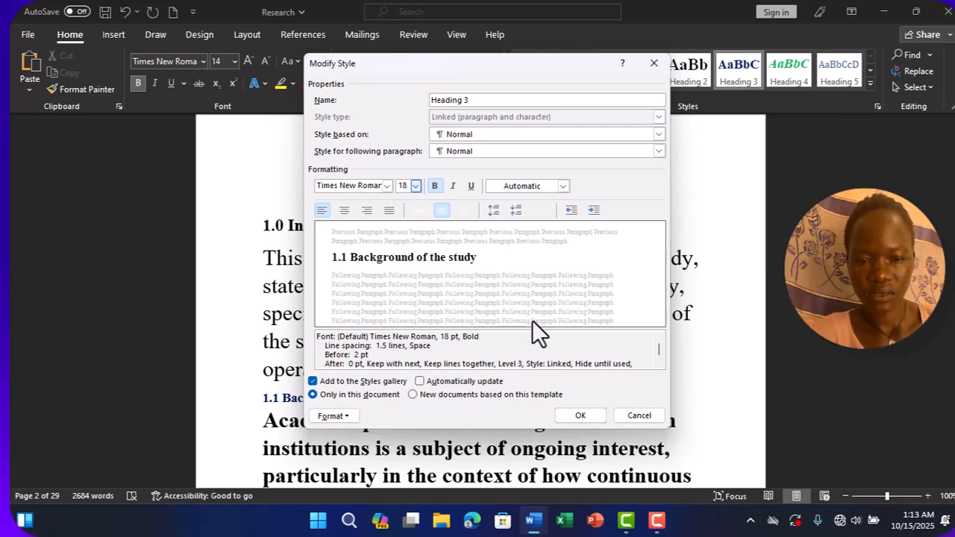
pyautogui.click(579, 415)
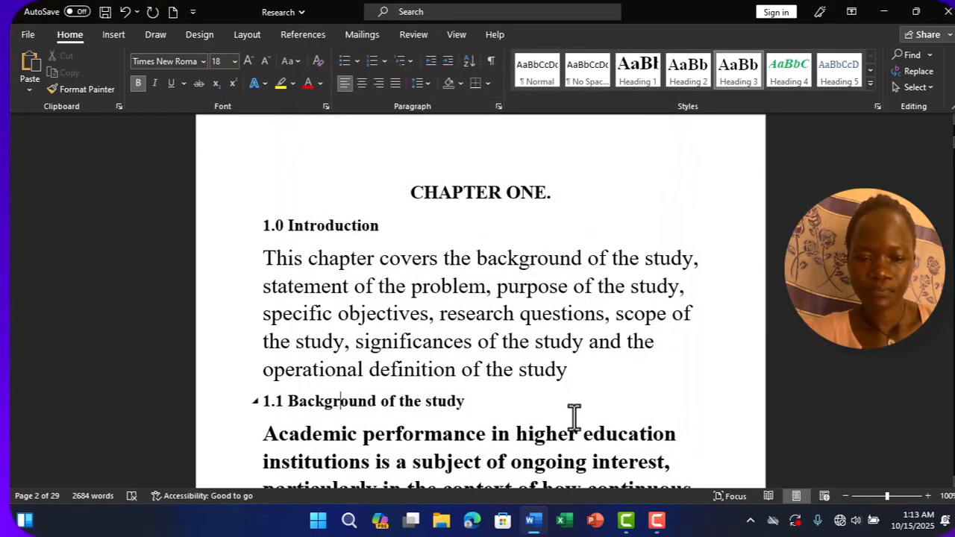
# Step: Apply the Heading 3 style to the "1.2 Statement of the problem" line
pyautogui.click(552, 420)
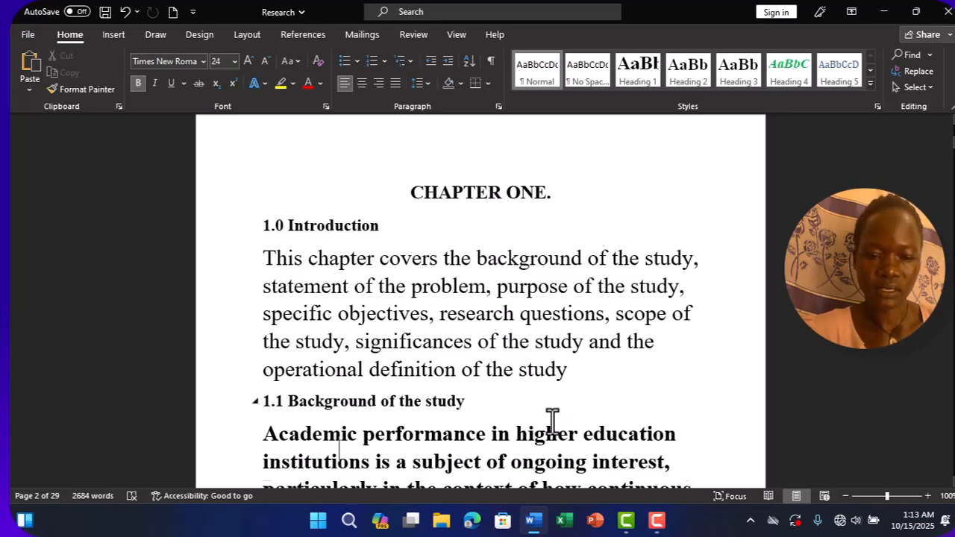
pyautogui.scroll(-2, 552, 420)
pyautogui.scroll(-7, 552, 420)
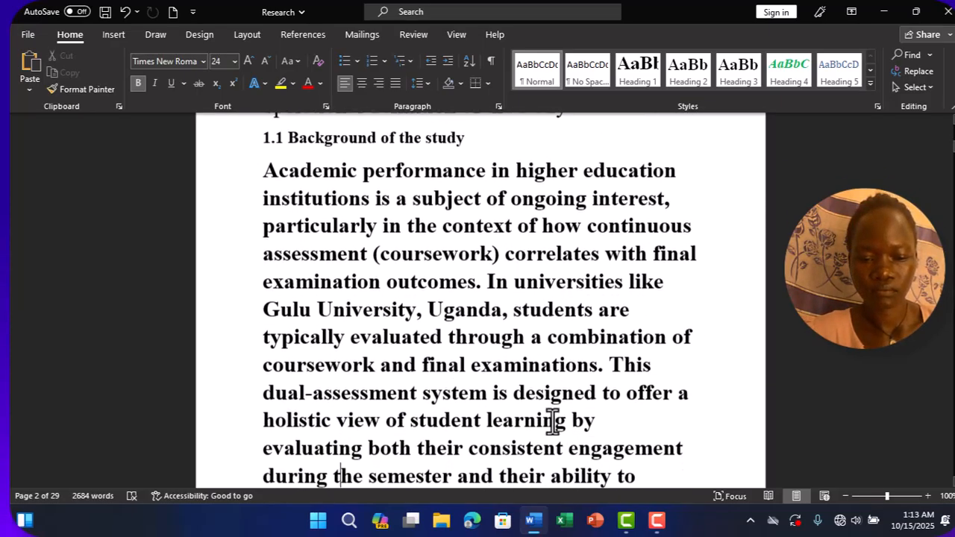
pyautogui.scroll(-3, 552, 420)
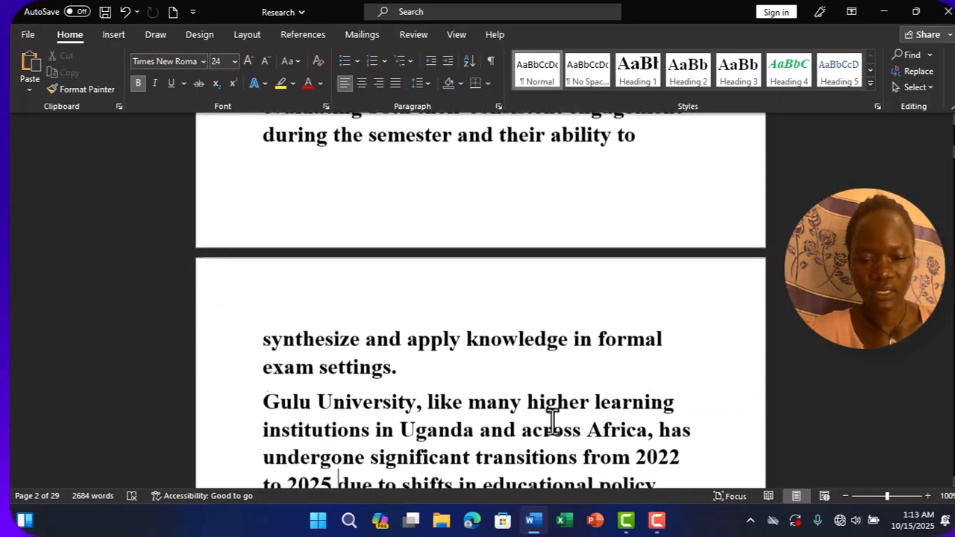
pyautogui.scroll(-3, 552, 420)
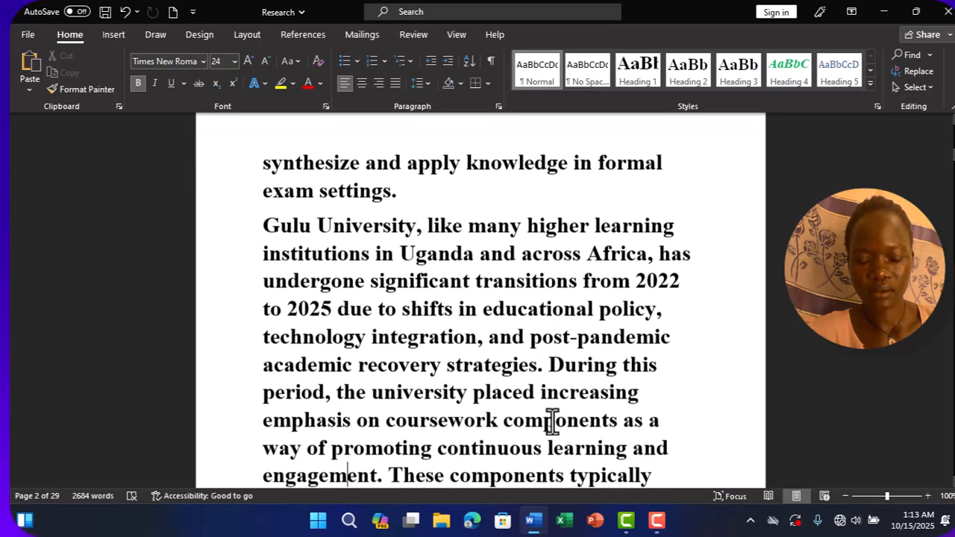
pyautogui.scroll(-4, 553, 420)
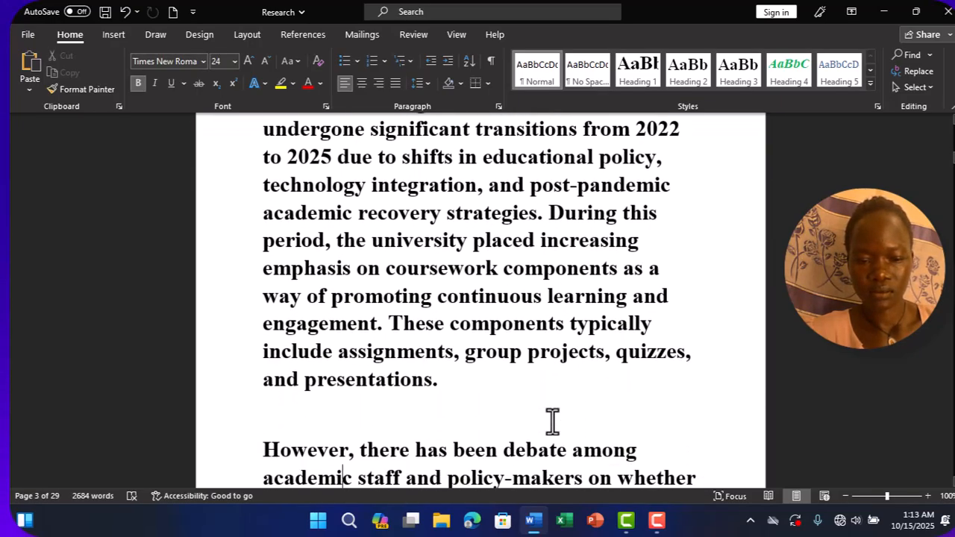
pyautogui.scroll(-7, 552, 420)
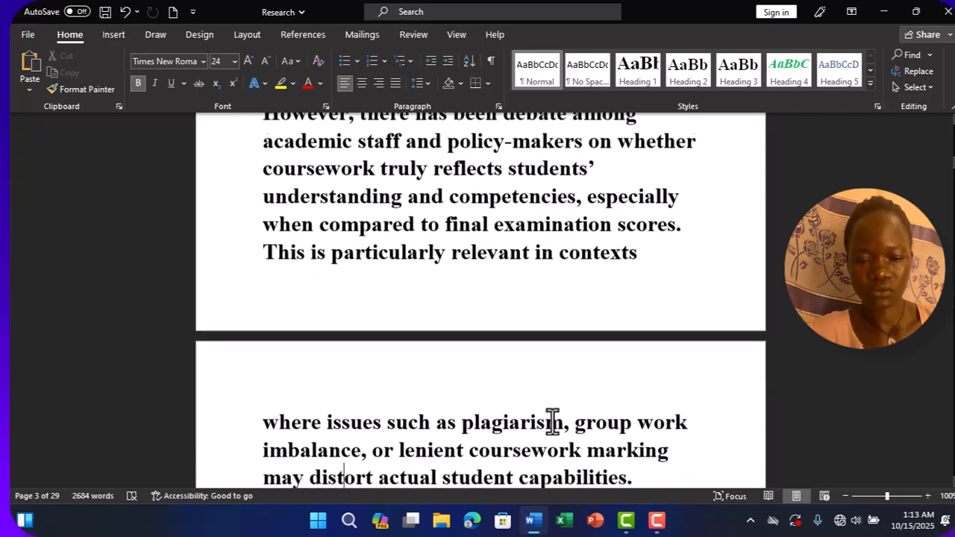
pyautogui.scroll(-4, 552, 420)
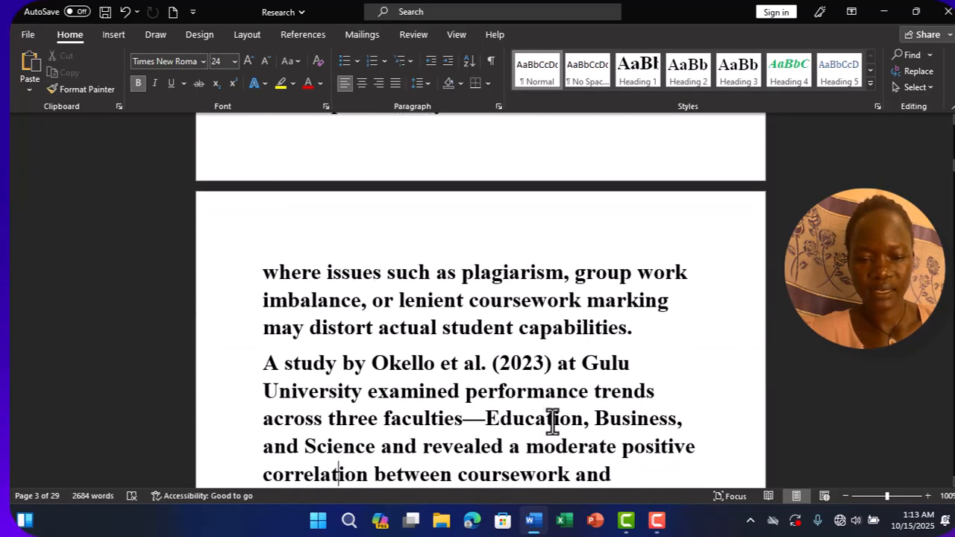
pyautogui.scroll(-3, 552, 420)
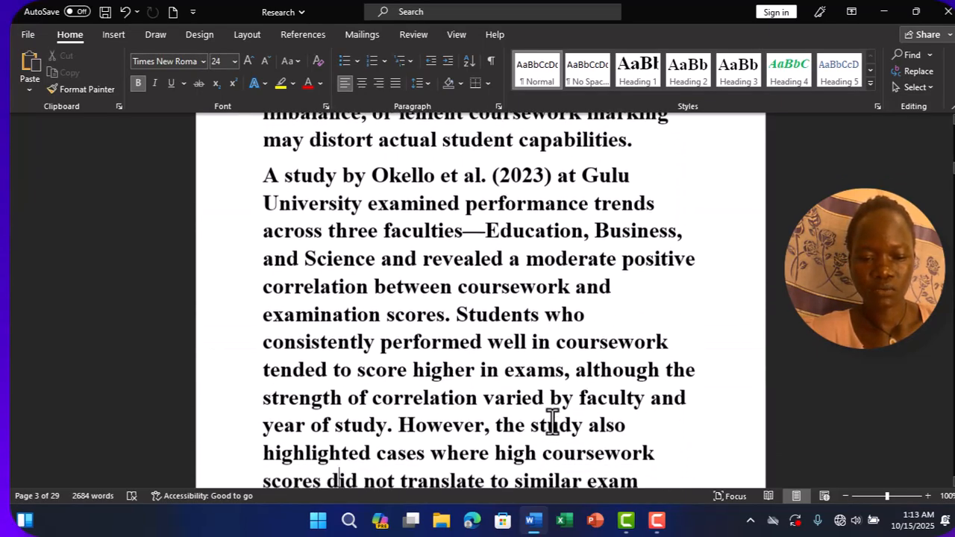
pyautogui.scroll(-7, 552, 420)
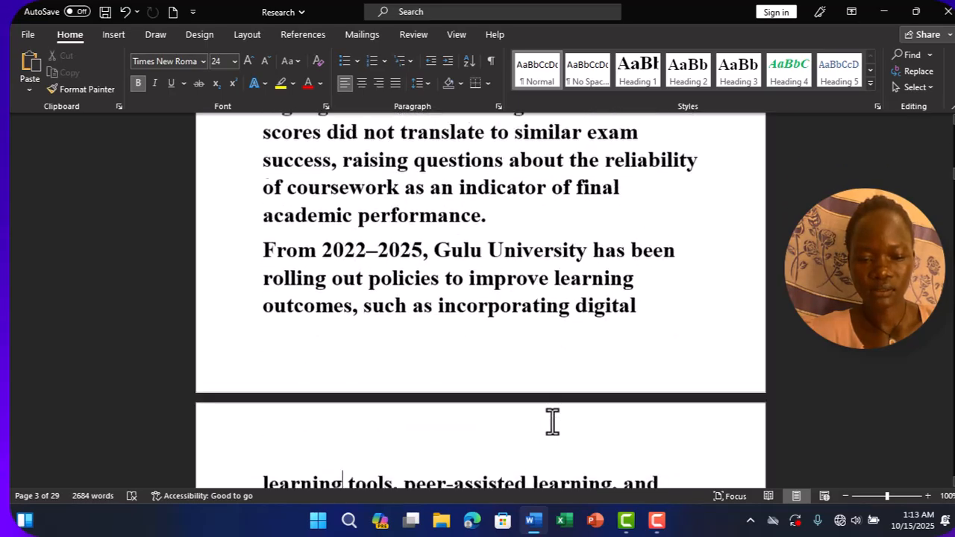
pyautogui.scroll(-4, 552, 420)
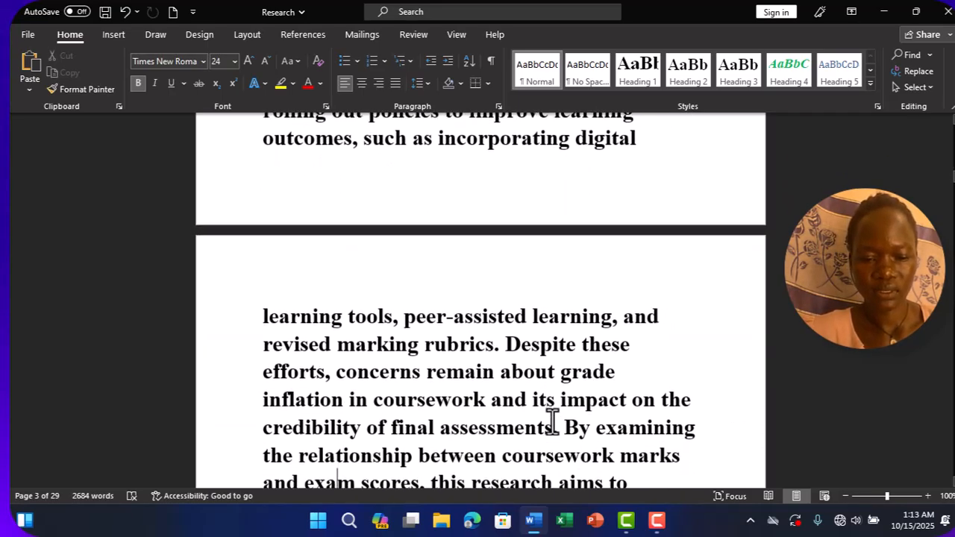
pyautogui.scroll(-4, 552, 420)
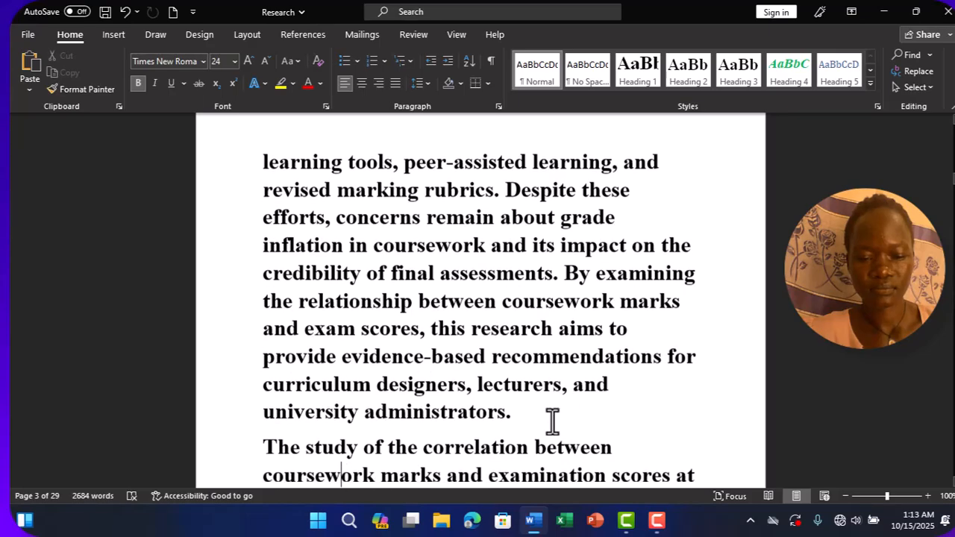
pyautogui.scroll(-4, 552, 420)
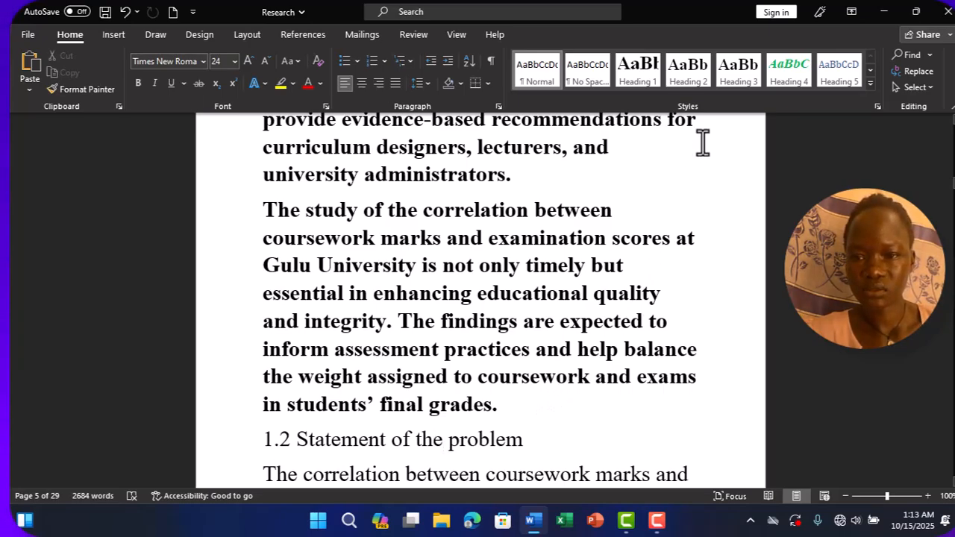
pyautogui.click(732, 70)
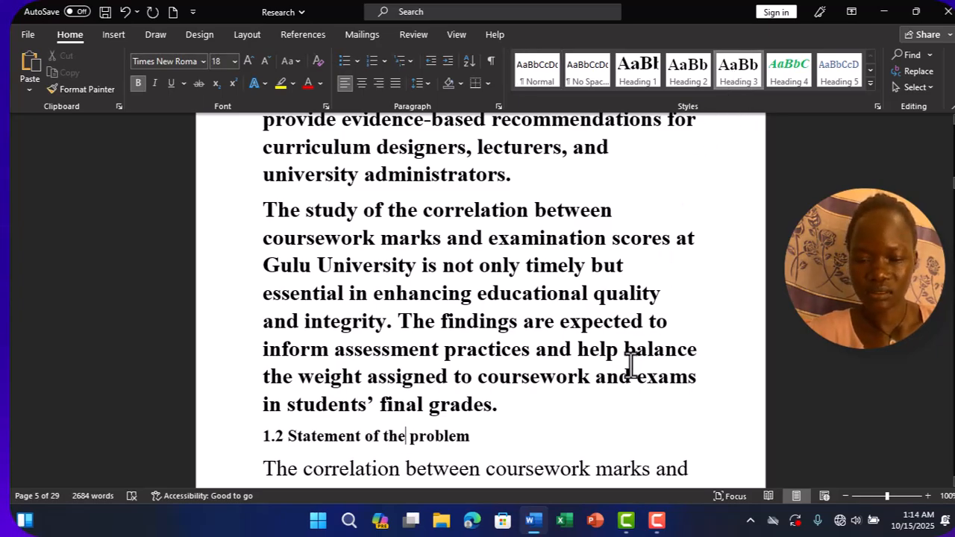
# Step: Apply the Heading 3 style to the "1.3 Purpose of the study" and "1.4 Specific objectives" lines
pyautogui.press('Down')
pyautogui.press('Down')
pyautogui.press('Down')
pyautogui.press('Down')
pyautogui.press('Down')
pyautogui.press('Down')
pyautogui.press('Down')
pyautogui.press('Down')
pyautogui.press('Down')
pyautogui.press('Down')
pyautogui.press('Down')
pyautogui.press('Down')
pyautogui.press('Down')
pyautogui.press('Down')
pyautogui.press('Down')
pyautogui.press('Down')
pyautogui.press('Down')
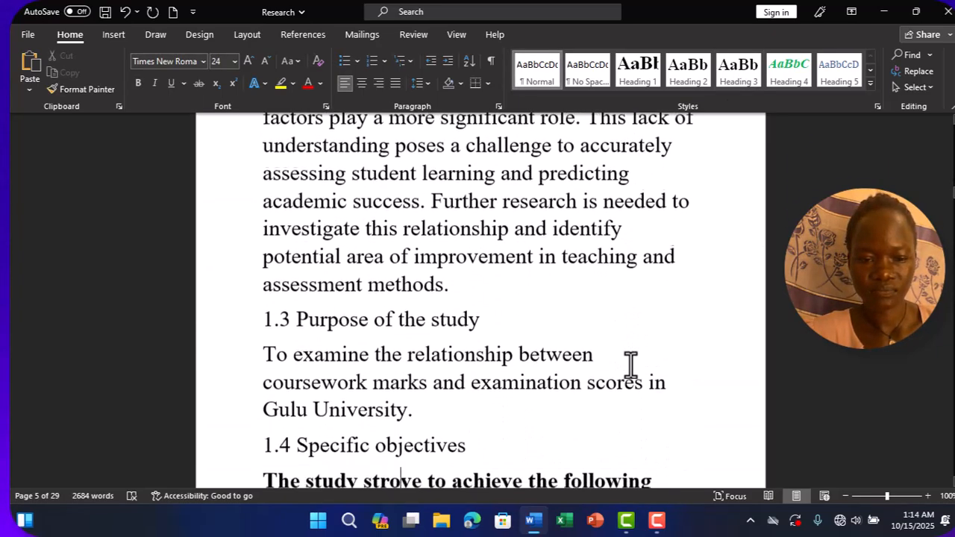
pyautogui.click(396, 310)
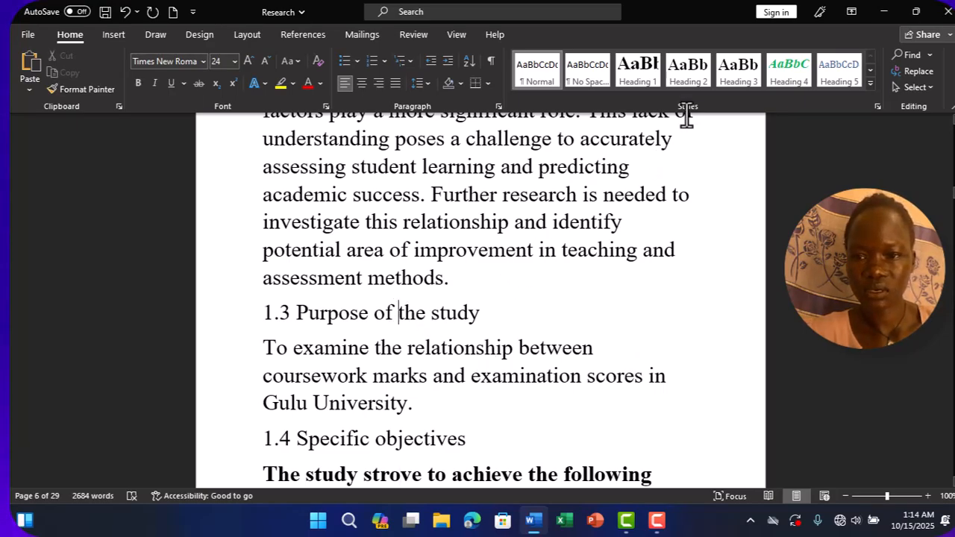
pyautogui.click(725, 68)
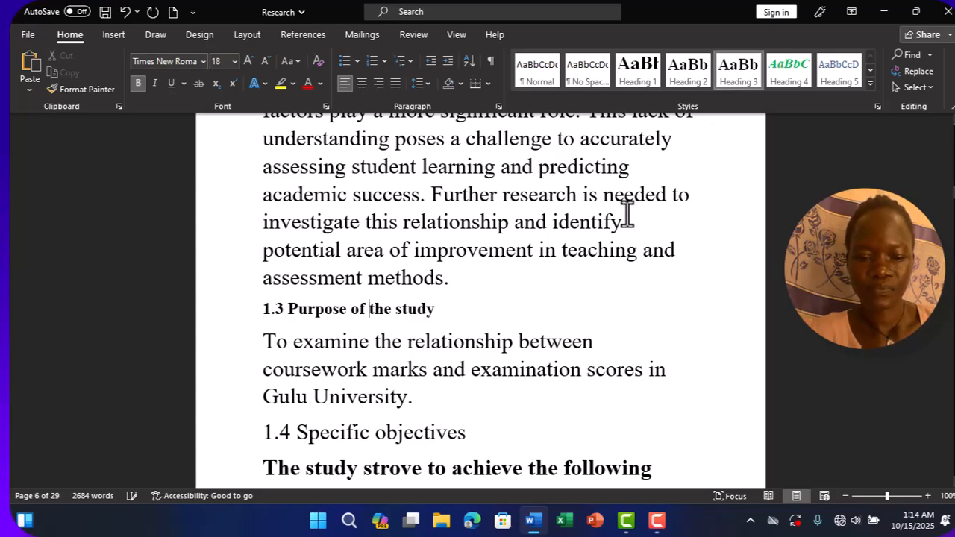
pyautogui.click(430, 429)
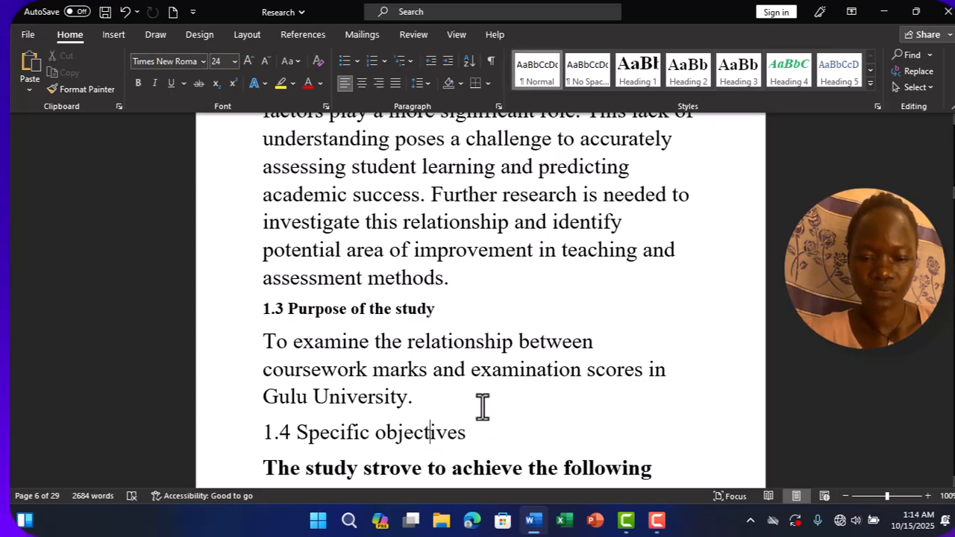
pyautogui.click(731, 78)
# Step: Apply the Heading 3 style to the "1.5 Research questions" line
pyautogui.press('Down')
pyautogui.press('Down')
pyautogui.press('Down')
pyautogui.press('Down')
pyautogui.press('Down')
pyautogui.press('Down')
pyautogui.press('Down')
pyautogui.press('Down')
pyautogui.press('Down')
pyautogui.press('Down')
pyautogui.press('Down')
pyautogui.press('Down')
pyautogui.press('Down')
pyautogui.press('Down')
pyautogui.press('Down')
pyautogui.press('Down')
pyautogui.press('Down')
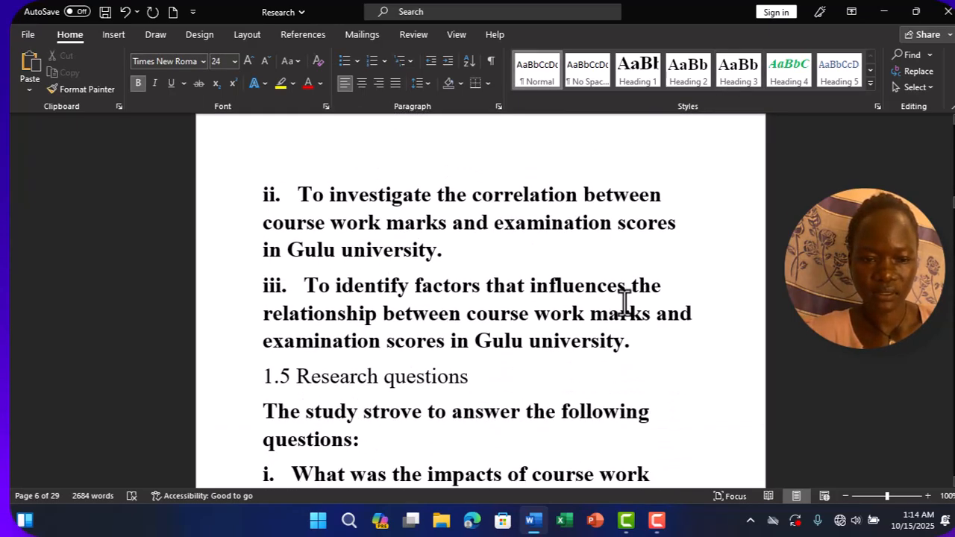
pyautogui.click(432, 314)
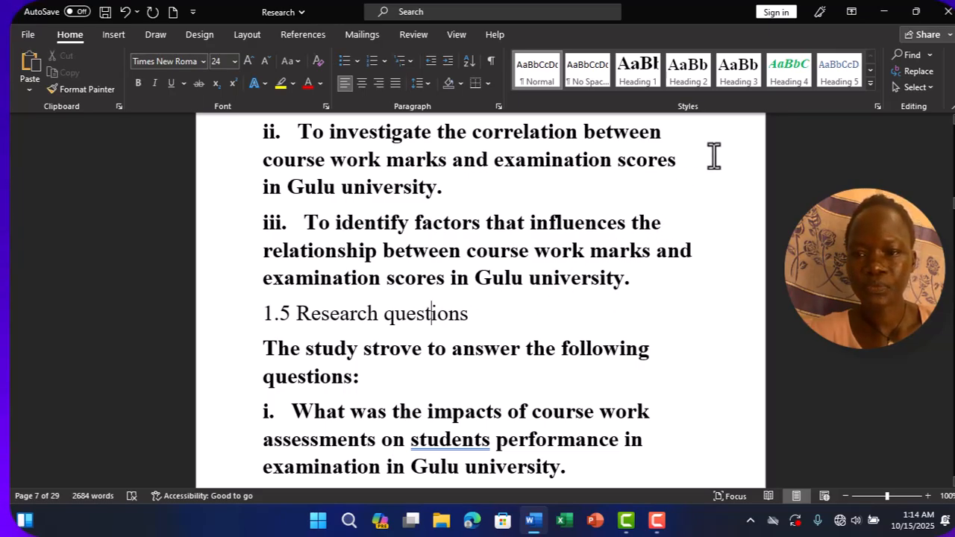
pyautogui.click(738, 75)
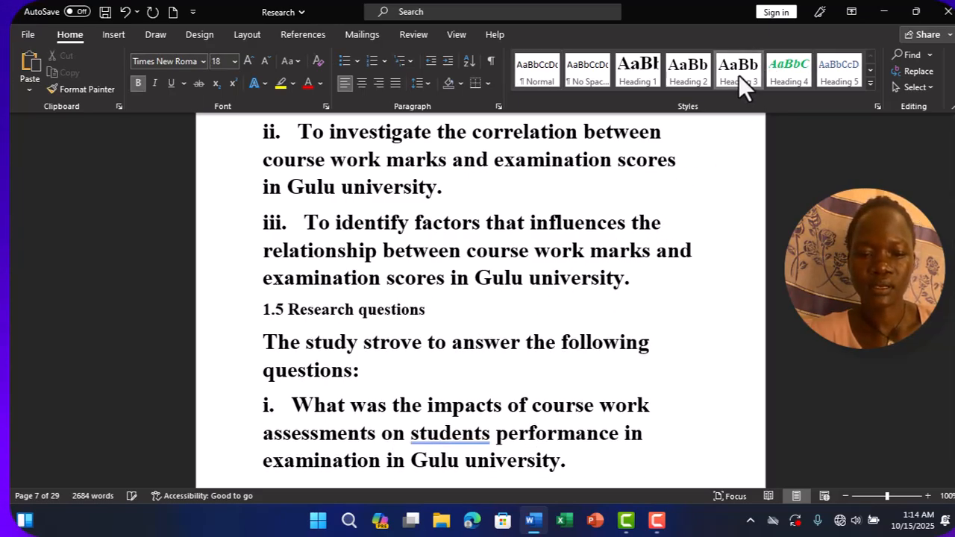
# Step: Apply the Heading 3 style to the "1.7. Significance of the study" line
pyautogui.press('Down')
pyautogui.press('Down')
pyautogui.press('Down')
pyautogui.press('Down')
pyautogui.press('Down')
pyautogui.press('Down')
pyautogui.press('Down')
pyautogui.press('Down')
pyautogui.press('Down')
pyautogui.press('Down')
pyautogui.press('Down')
pyautogui.press('Down')
pyautogui.press('Down')
pyautogui.press('Down')
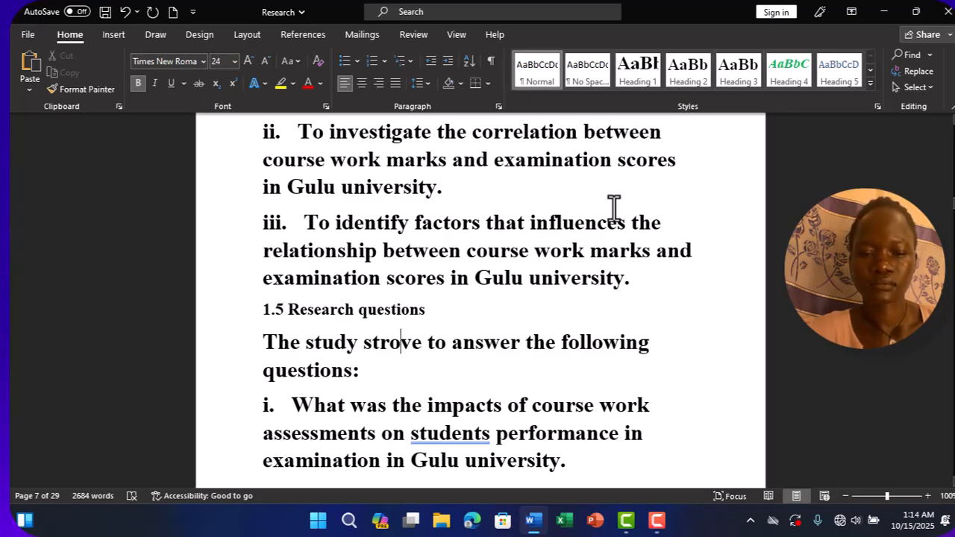
pyautogui.press('Down')
pyautogui.press('Down')
pyautogui.press('Down')
pyautogui.press('Down')
pyautogui.press('Down')
pyautogui.press('Down')
pyautogui.press('Down')
pyautogui.press('Down')
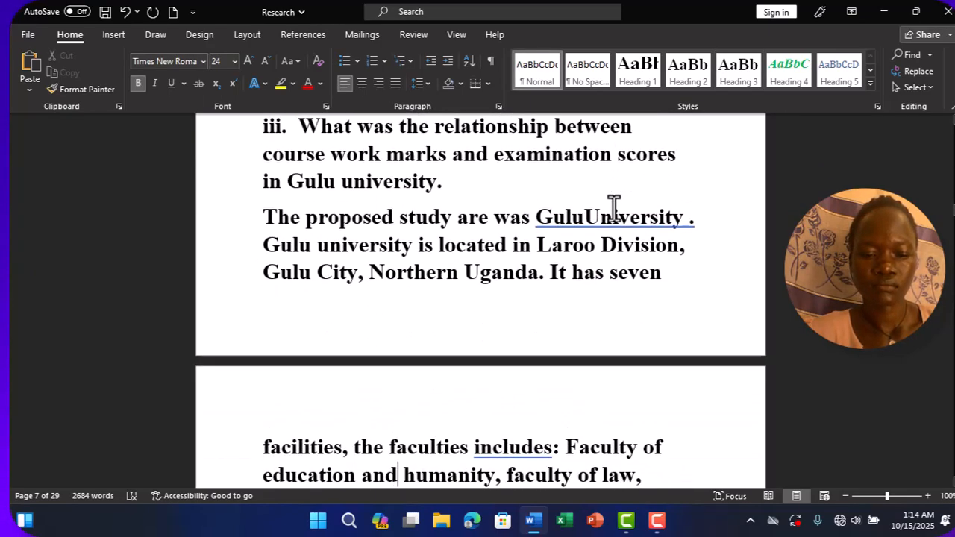
pyautogui.press('Down')
pyautogui.press('Down')
pyautogui.press('Down')
pyautogui.press('Down')
pyautogui.press('Down')
pyautogui.press('Down')
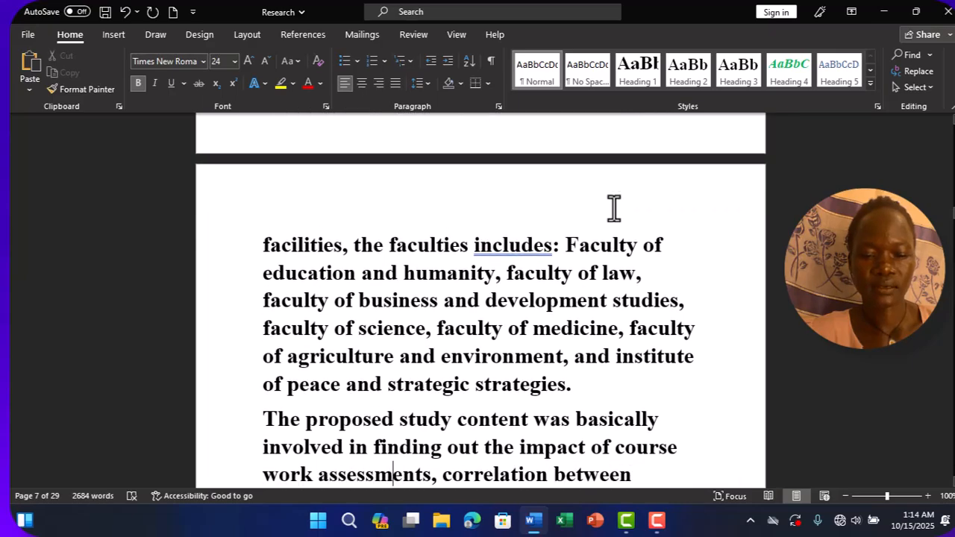
pyautogui.press('Down')
pyautogui.press('Down')
pyautogui.press('Down')
pyautogui.press('Down')
pyautogui.press('Down')
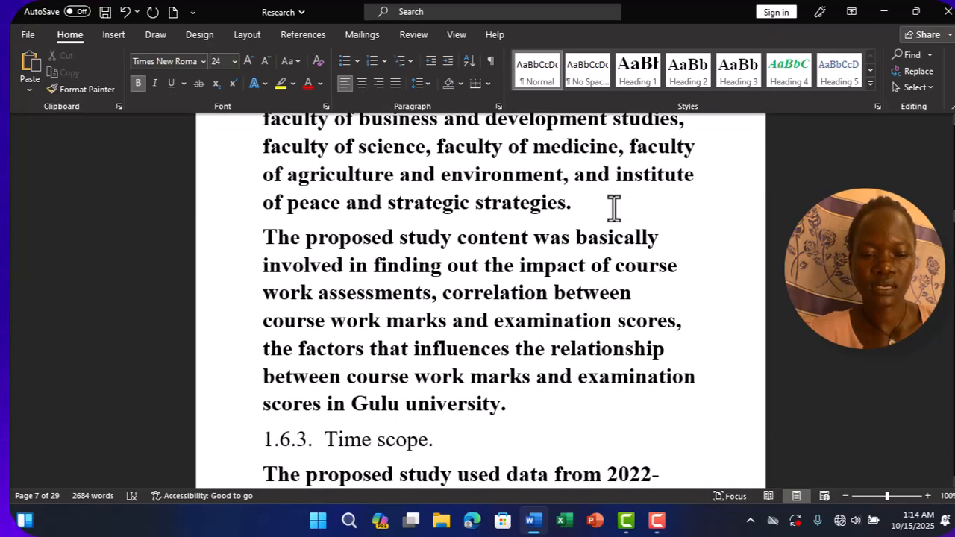
pyautogui.press('Down')
pyautogui.press('Down')
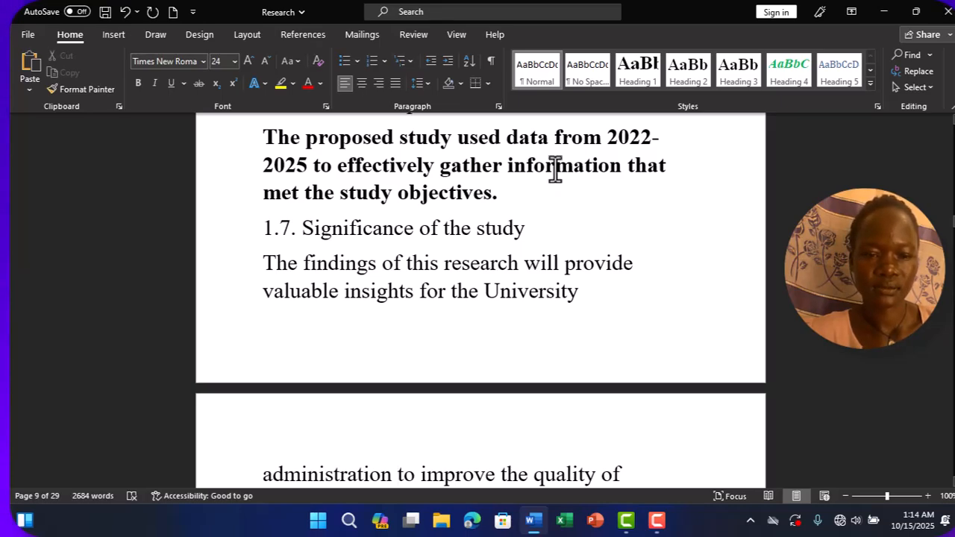
pyautogui.click(460, 227)
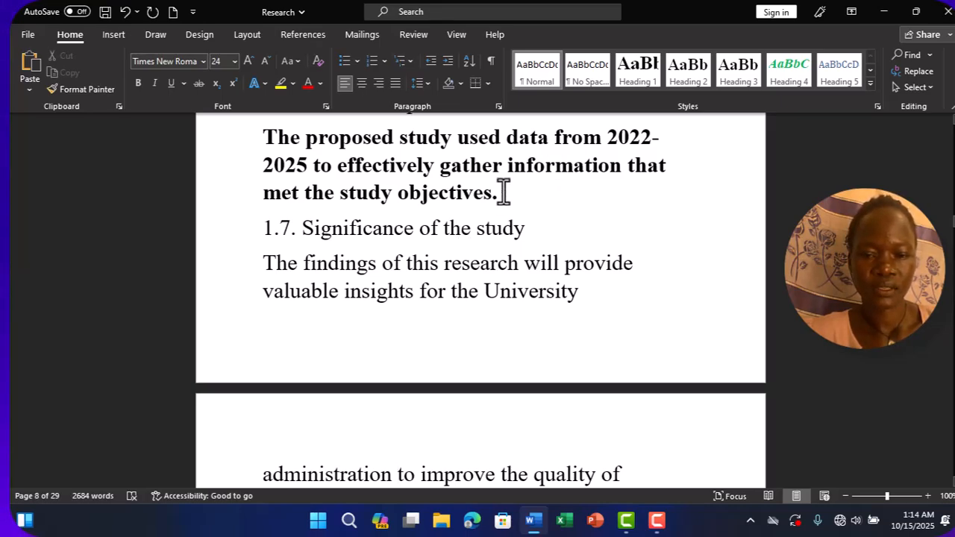
pyautogui.click(730, 78)
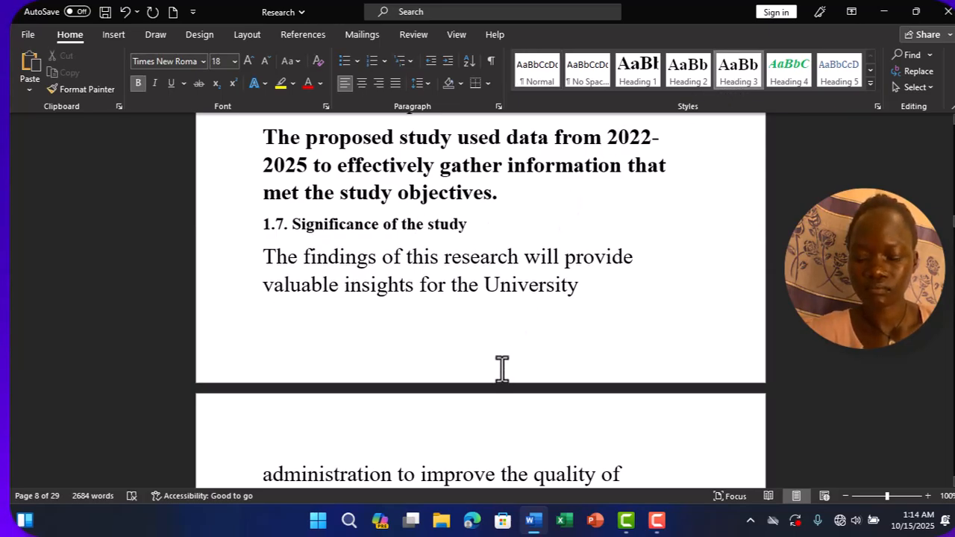
# Step: Apply the Heading 1 style to the "Chapter two." title line
pyautogui.press('Down')
pyautogui.press('Down')
pyautogui.press('Down')
pyautogui.press('Down')
pyautogui.press('Down')
pyautogui.press('Down')
pyautogui.press('Down')
pyautogui.press('Down')
pyautogui.press('Down')
pyautogui.press('Down')
pyautogui.press('Down')
pyautogui.press('Down')
pyautogui.press('Down')
pyautogui.press('Down')
pyautogui.press('Down')
pyautogui.press('Down')
pyautogui.press('Down')
pyautogui.press('Down')
pyautogui.press('Down')
pyautogui.press('Down')
pyautogui.press('Down')
pyautogui.press('Down')
pyautogui.press('Down')
pyautogui.press('Down')
pyautogui.press('Down')
pyautogui.press('Down')
pyautogui.press('Down')
pyautogui.press('Down')
pyautogui.press('Down')
pyautogui.press('Down')
pyautogui.press('Down')
pyautogui.press('Down')
pyautogui.press('Down')
pyautogui.press('Down')
pyautogui.press('Down')
pyautogui.press('Down')
pyautogui.press('Down')
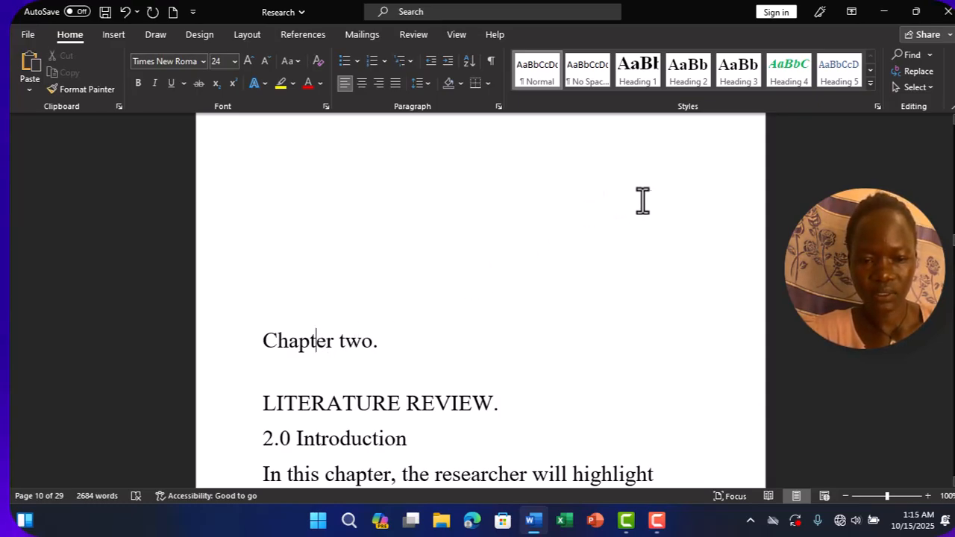
pyautogui.click(646, 77)
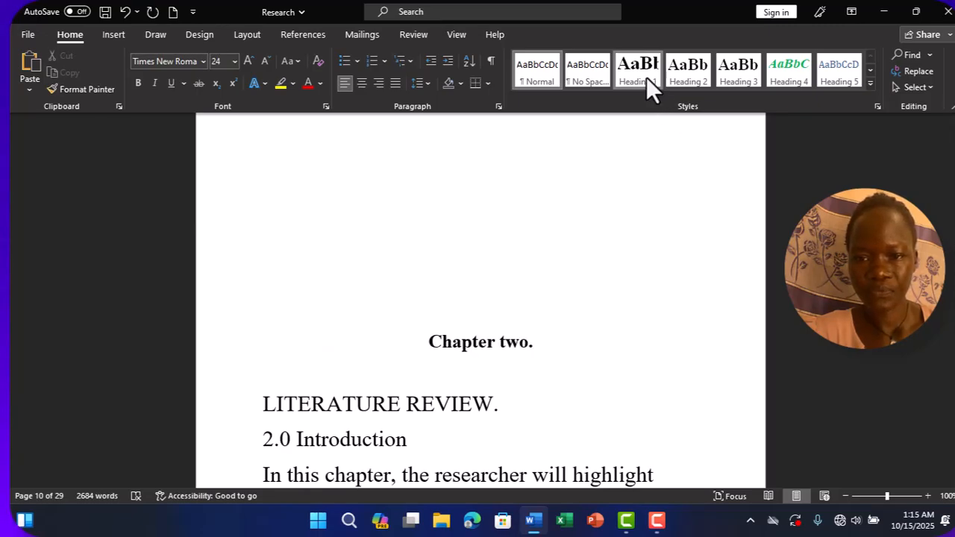
# Step: Apply the Heading 1 style to the "LITERATURE REVIEW." line and center it under the chapter title
pyautogui.click(374, 404)
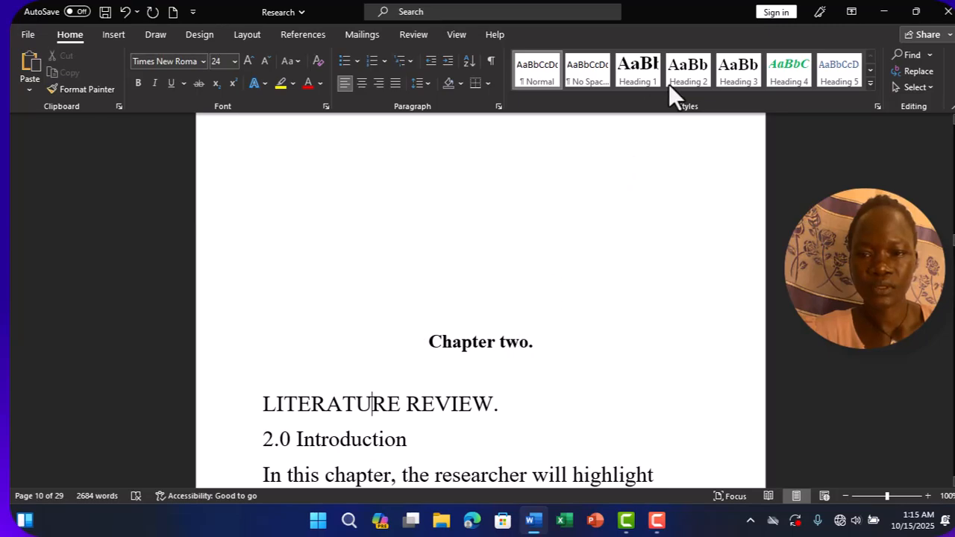
pyautogui.click(689, 68)
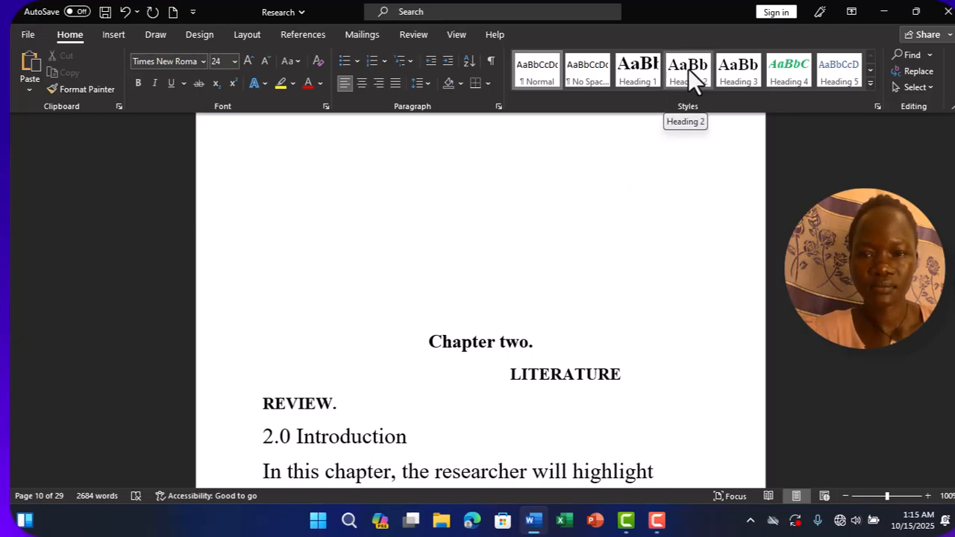
pyautogui.click(650, 79)
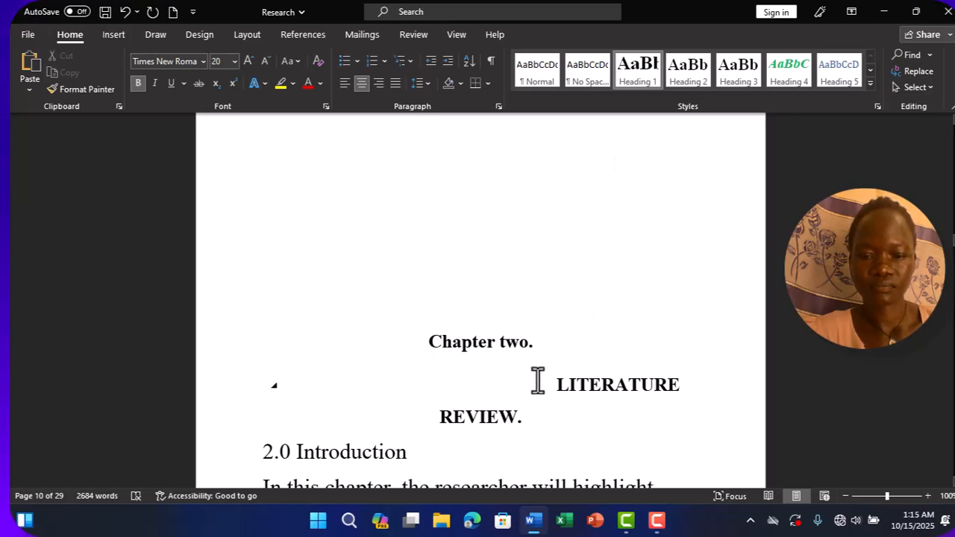
pyautogui.click(375, 82)
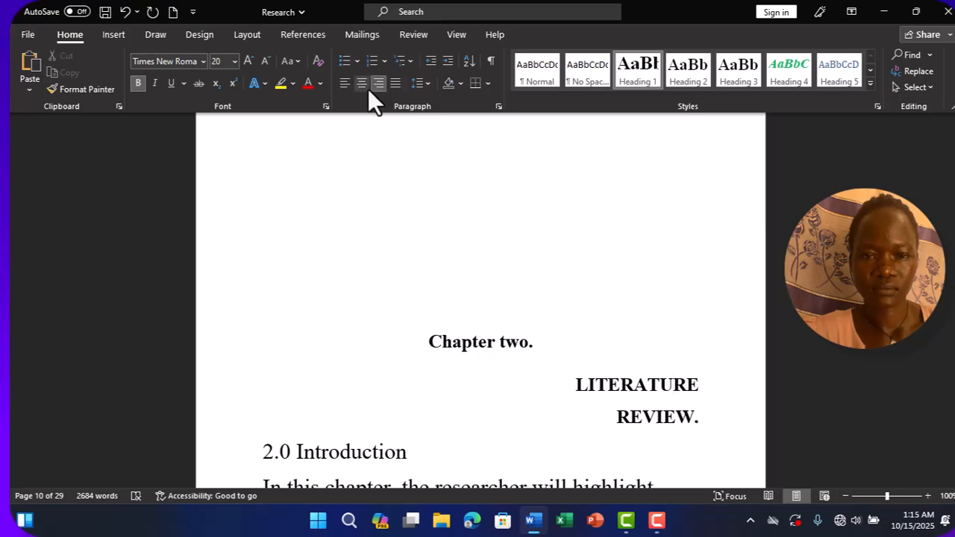
pyautogui.click(358, 84)
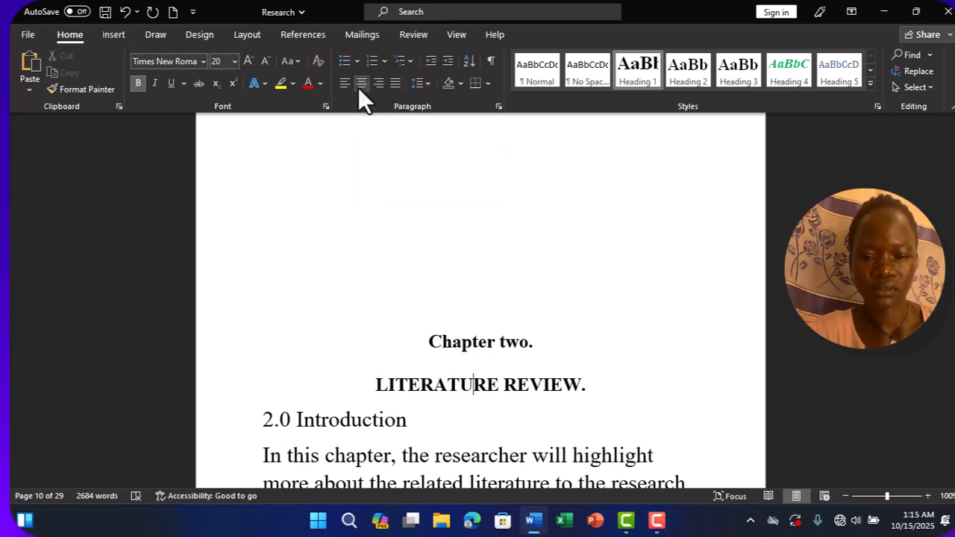
# Step: Apply the Heading 2 style to "2.0 Introduction" and to section 2.1 on the impacts of course work assessments
pyautogui.click(339, 418)
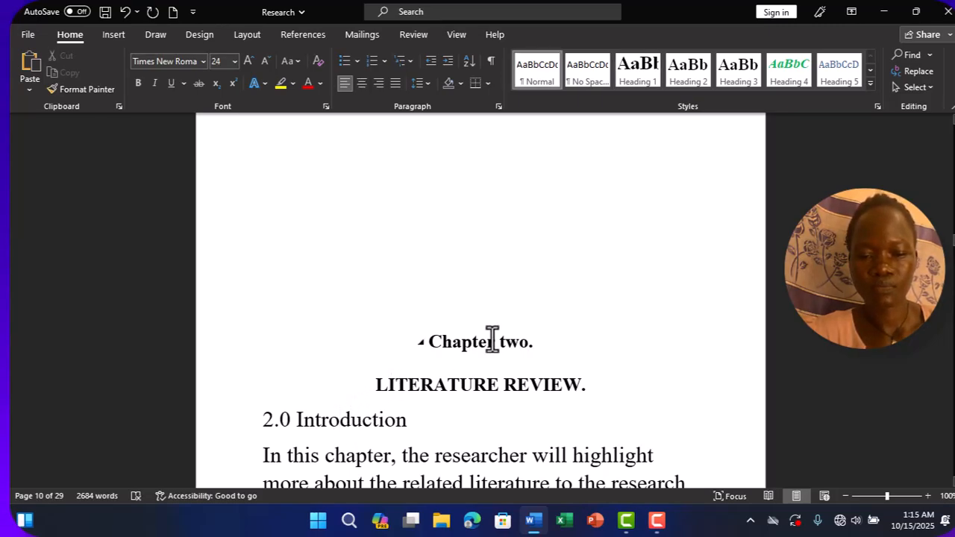
pyautogui.click(686, 77)
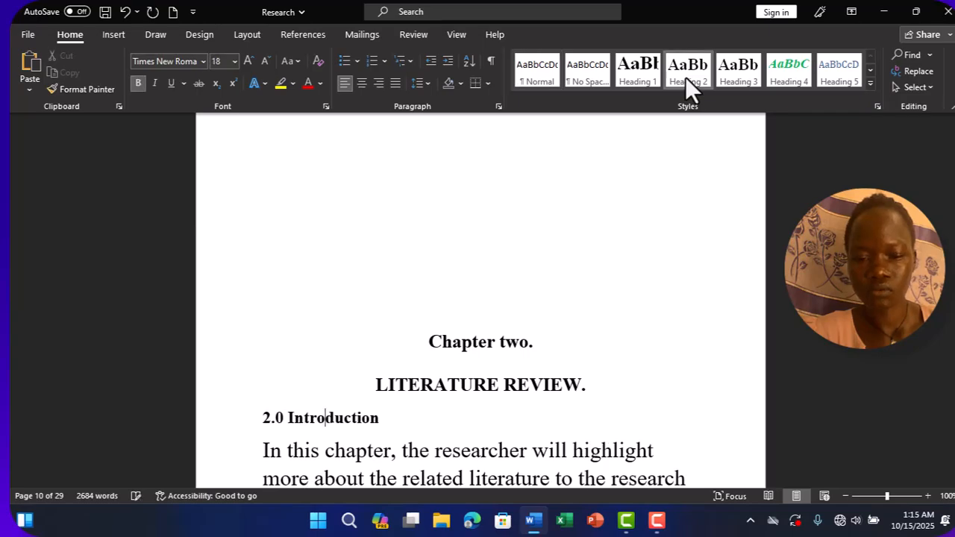
pyautogui.press('Down')
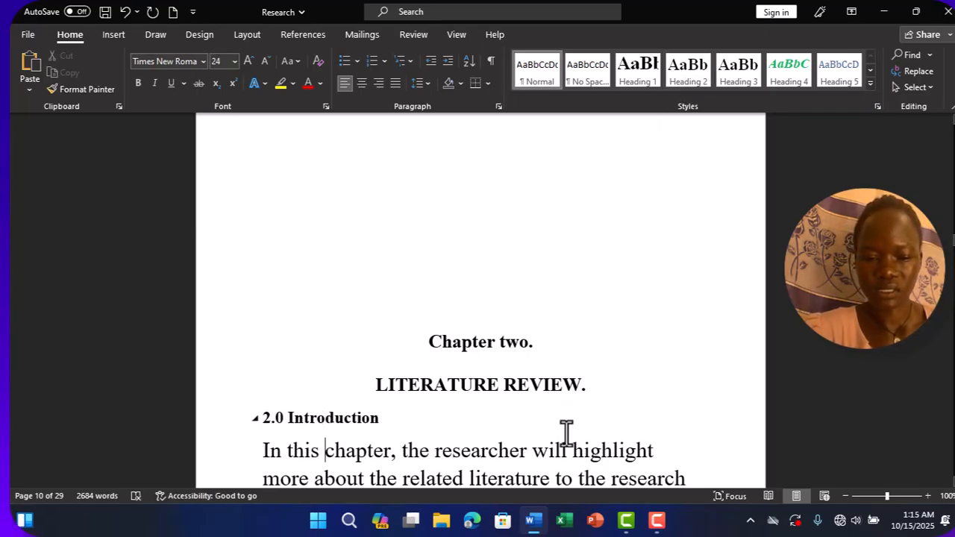
pyautogui.scroll(-10, 566, 433)
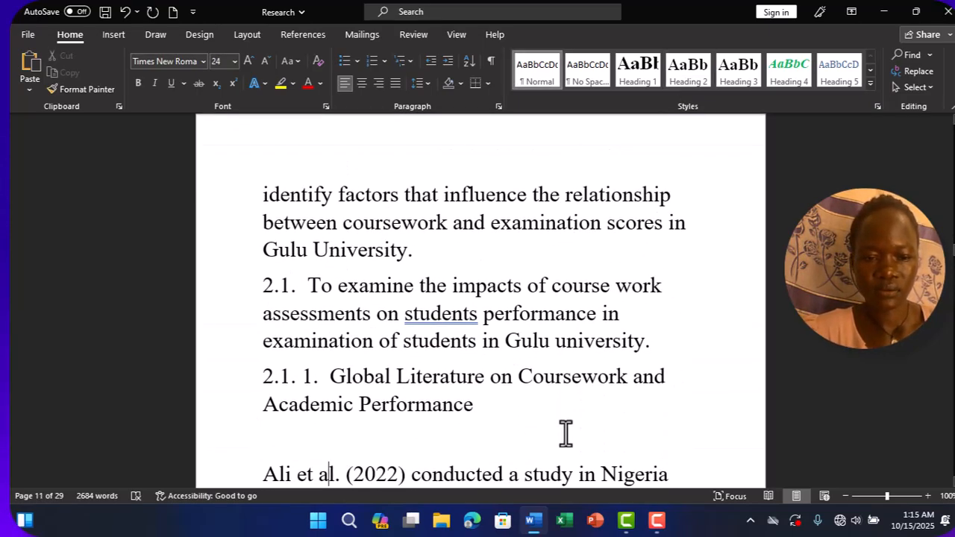
pyautogui.click(695, 73)
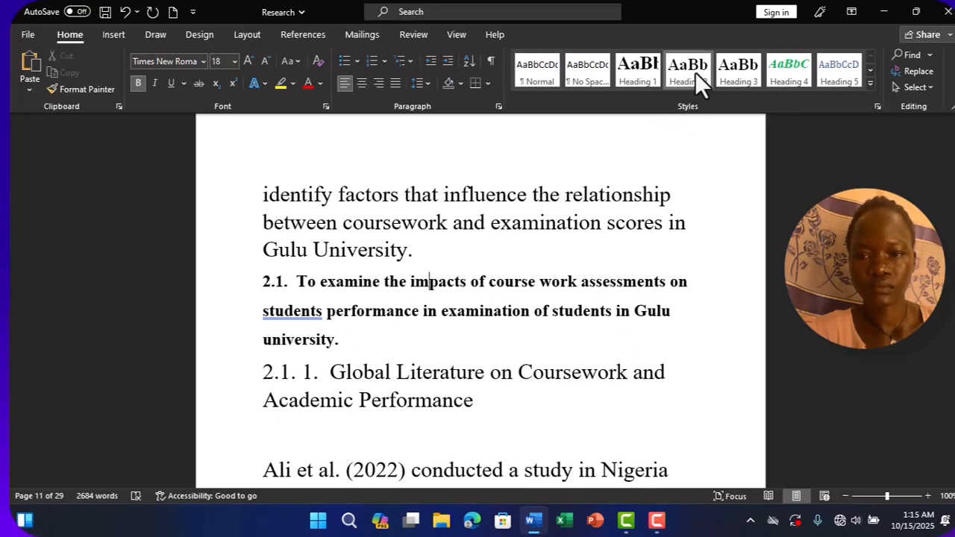
# Step: Apply the Heading 3 style to the "2.1. 1. Global Literature on Coursework and Academic Performance" line
pyautogui.click(483, 389)
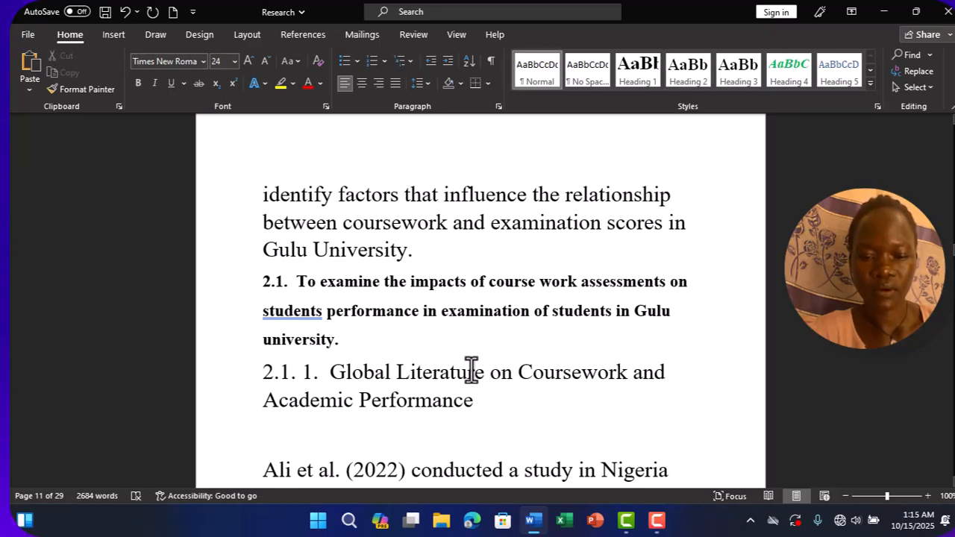
pyautogui.click(472, 370)
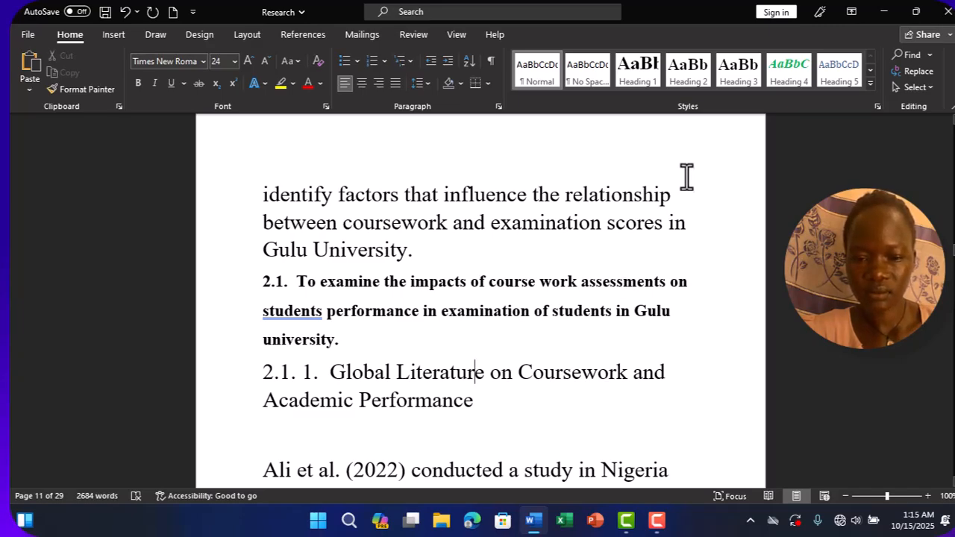
pyautogui.click(731, 78)
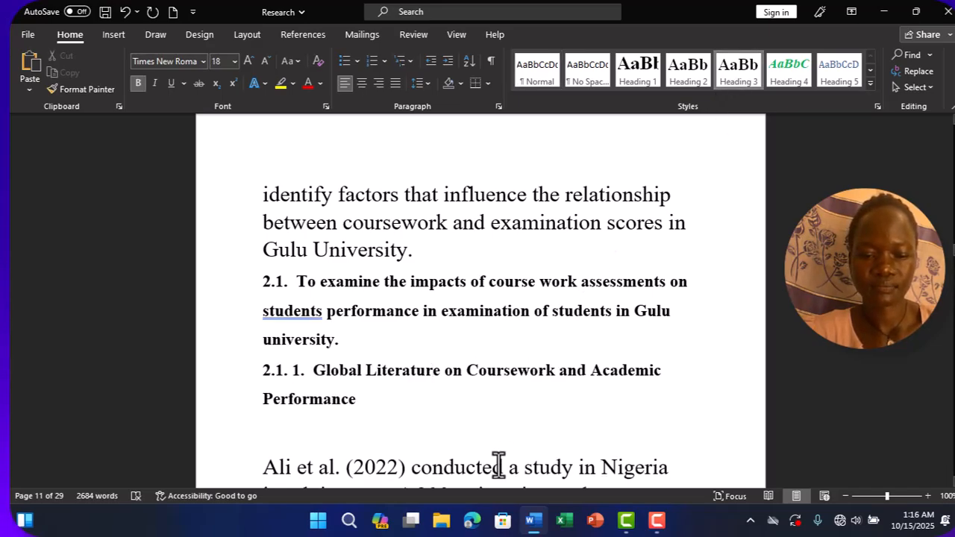
# Step: Apply the Heading 3 style to the "2.1.3. Evidence from Gulu University (2022–2025)" line
pyautogui.click(506, 428)
pyautogui.scroll(-10, 505, 427)
pyautogui.scroll(-15, 505, 428)
pyautogui.scroll(-12, 506, 427)
pyautogui.scroll(-12, 506, 427)
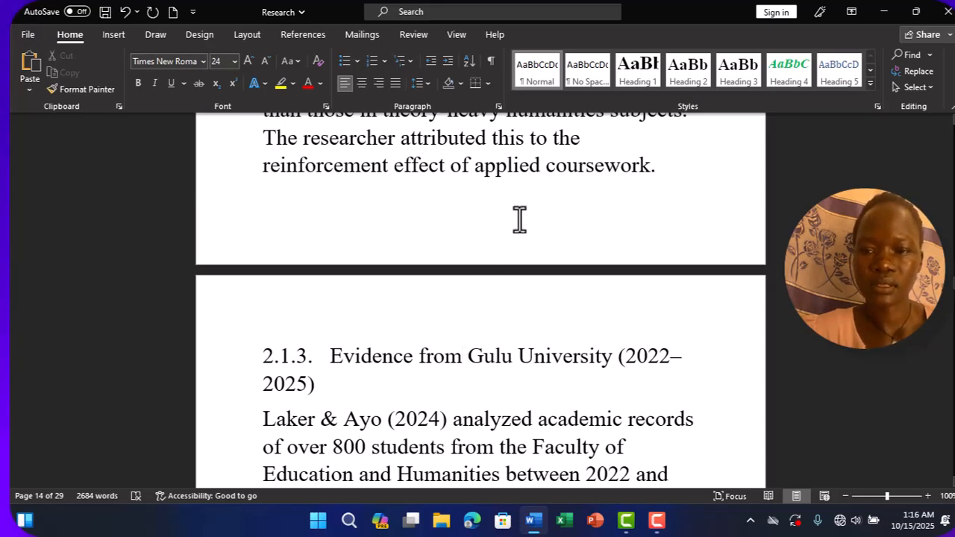
pyautogui.click(737, 75)
pyautogui.click(736, 75)
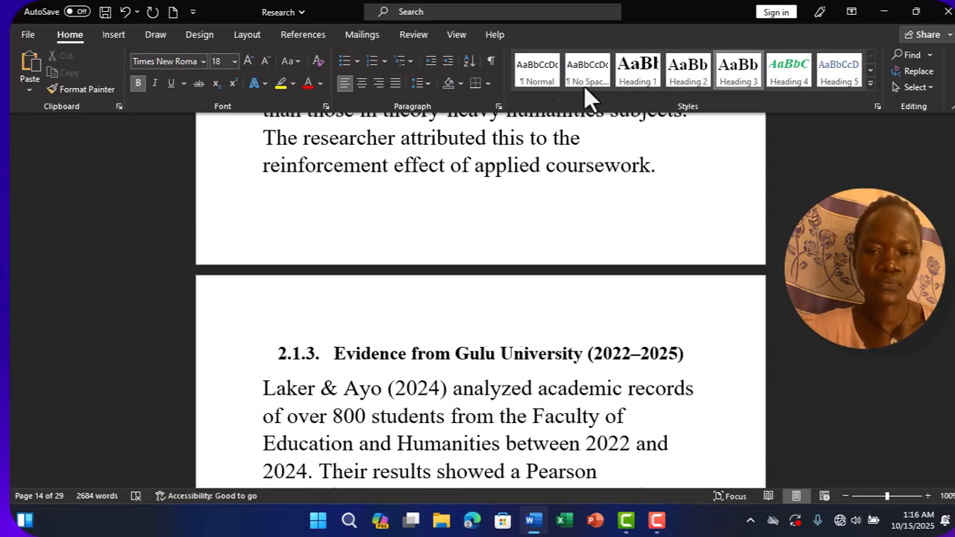
pyautogui.click(417, 365)
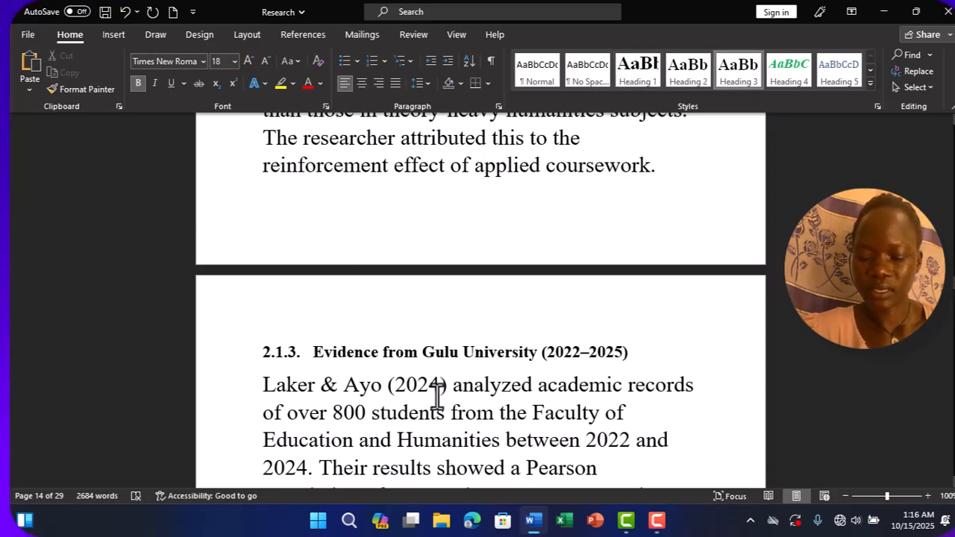
# Step: Apply Heading 2 to section 2.2 on the coursework and examination correlation, and Heading 3 to the "2.2.1. Global Studies" line
pyautogui.press('Down')
pyautogui.press('Down')
pyautogui.press('Down')
pyautogui.press('Down')
pyautogui.press('Down')
pyautogui.press('Down')
pyautogui.press('Down')
pyautogui.press('Down')
pyautogui.press('Down')
pyautogui.press('Down')
pyautogui.press('Down')
pyautogui.press('Down')
pyautogui.press('Down')
pyautogui.press('Down')
pyautogui.press('Down')
pyautogui.press('Down')
pyautogui.press('Down')
pyautogui.press('Down')
pyautogui.press('Down')
pyautogui.press('Down')
pyautogui.press('Down')
pyautogui.press('Down')
pyautogui.press('Down')
pyautogui.press('Down')
pyautogui.press('Down')
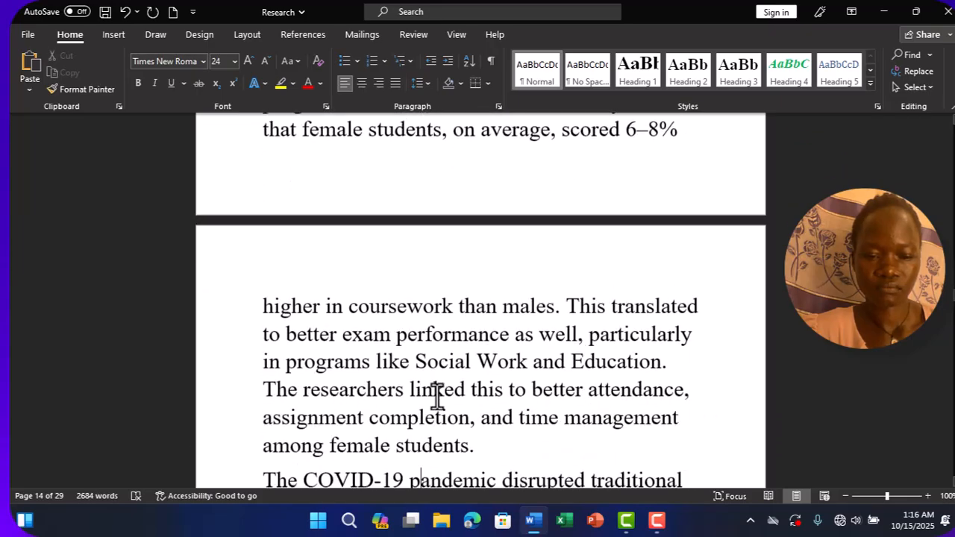
pyautogui.press('Down')
pyautogui.press('Down')
pyautogui.press('Down')
pyautogui.press('Down')
pyautogui.press('Down')
pyautogui.press('Down')
pyautogui.press('Down')
pyautogui.press('Down')
pyautogui.press('Down')
pyautogui.press('Down')
pyautogui.press('Down')
pyautogui.press('Down')
pyautogui.press('Down')
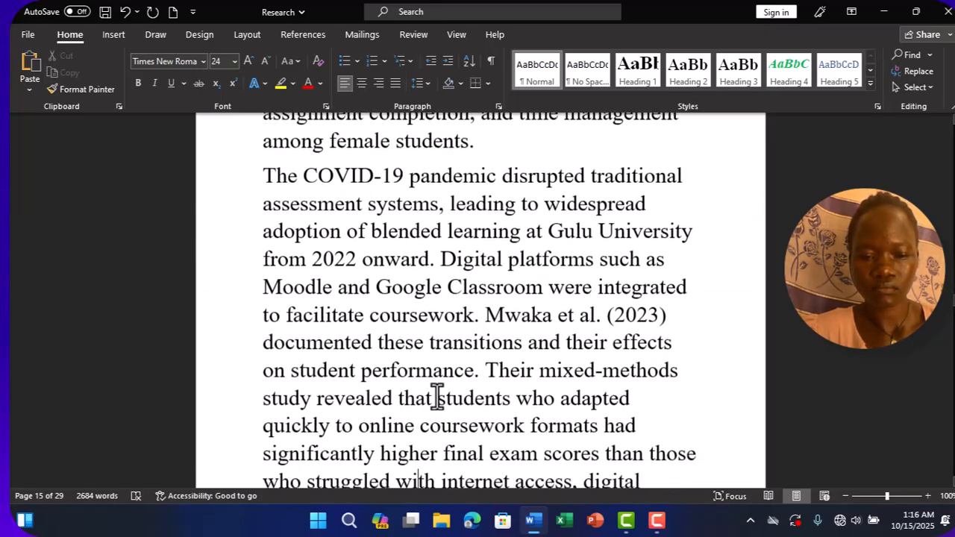
pyautogui.press('Down')
pyautogui.press('Down')
pyautogui.press('Down')
pyautogui.press('Down')
pyautogui.press('Down')
pyautogui.press('Down')
pyautogui.press('Down')
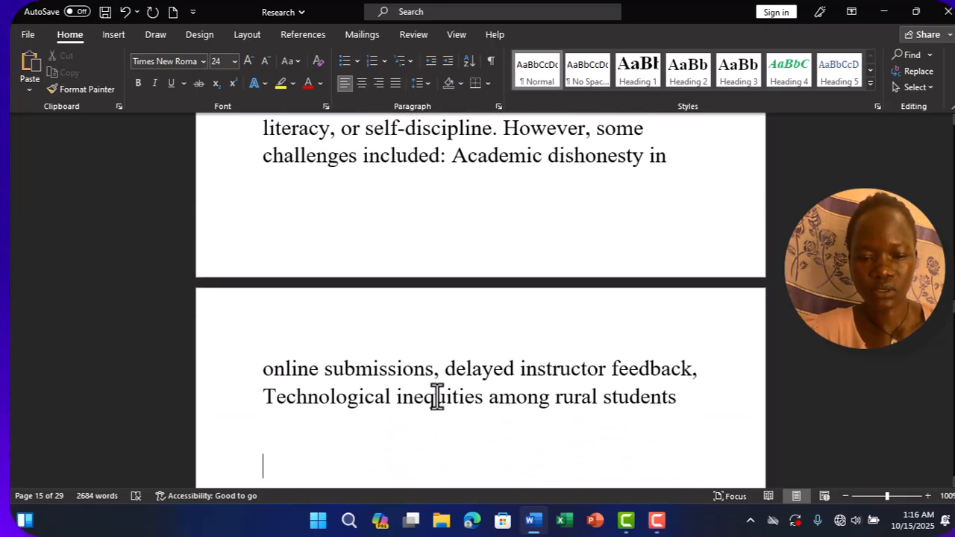
pyautogui.press('Down')
pyautogui.press('Down')
pyautogui.press('Down')
pyautogui.press('Down')
pyautogui.press('Down')
pyautogui.press('Down')
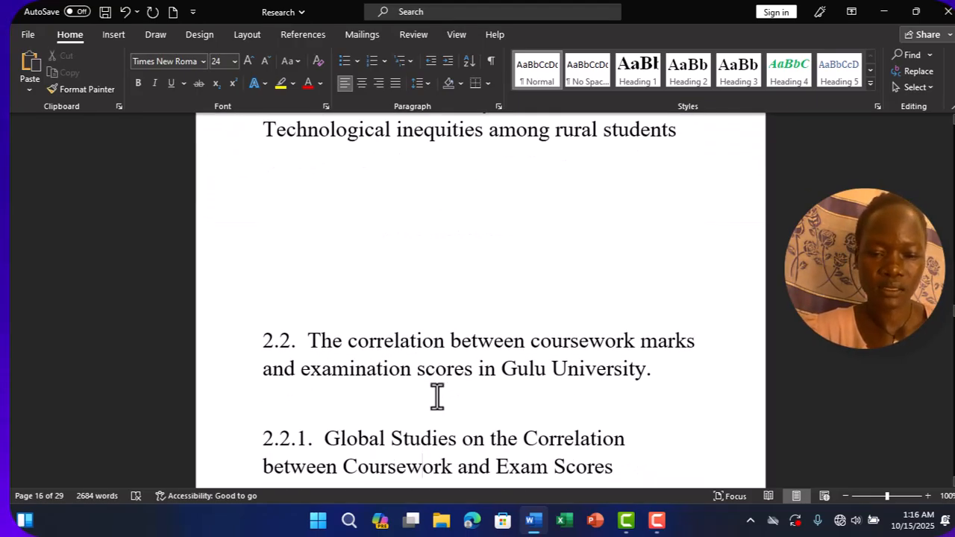
pyautogui.click(398, 343)
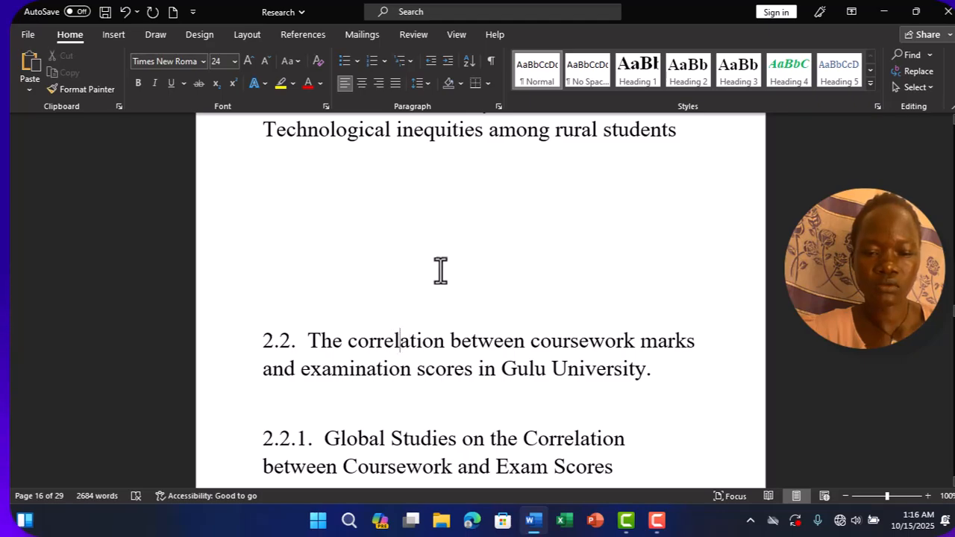
pyautogui.click(693, 71)
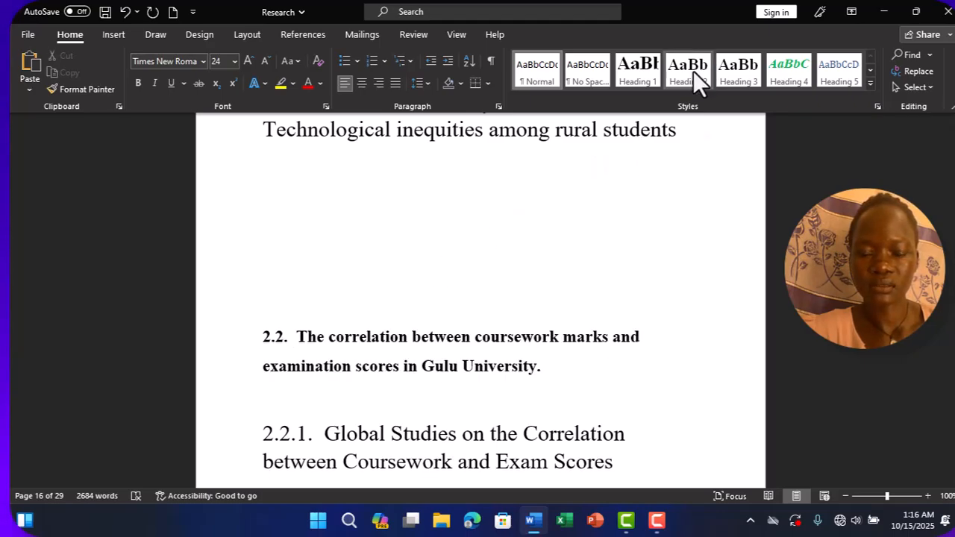
pyautogui.click(395, 457)
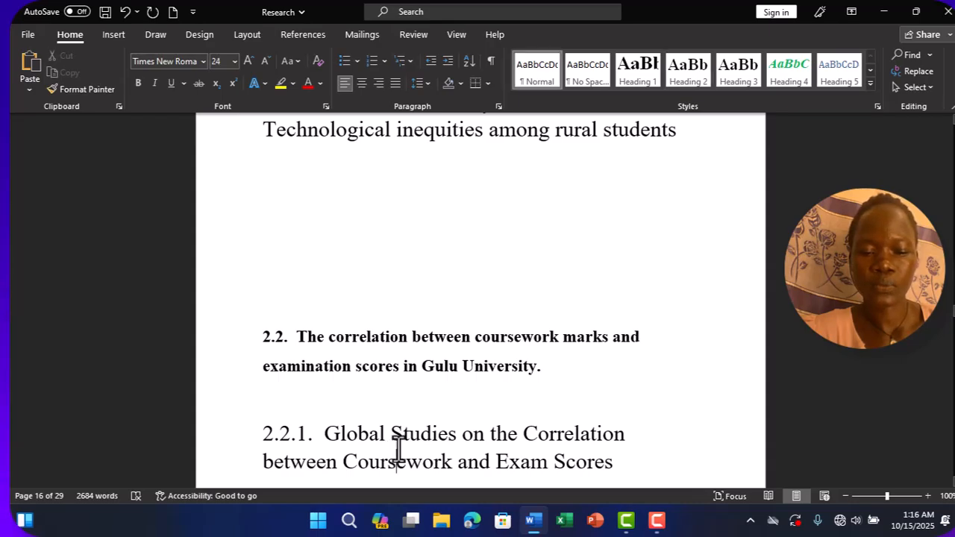
pyautogui.click(742, 67)
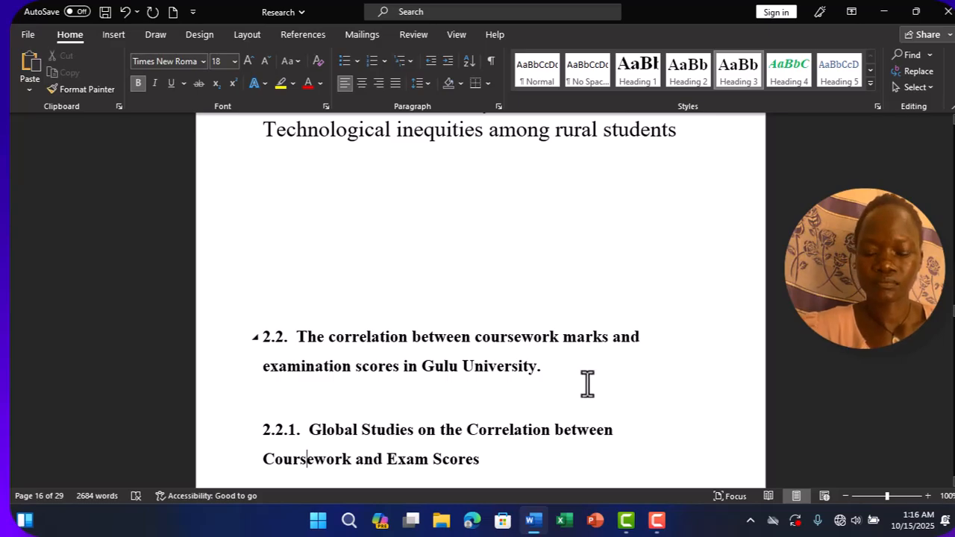
# Step: Apply the Heading 4 style to the "2.2.2. National and Regional Perspectives (Uganda and East Africa)" line
pyautogui.press('Down')
pyautogui.press('Down')
pyautogui.press('Down')
pyautogui.press('Down')
pyautogui.press('Down')
pyautogui.press('Down')
pyautogui.press('Down')
pyautogui.press('Down')
pyautogui.press('Down')
pyautogui.press('Down')
pyautogui.press('Down')
pyautogui.press('Down')
pyautogui.press('Down')
pyautogui.press('Down')
pyautogui.press('Down')
pyautogui.press('Down')
pyautogui.press('Down')
pyautogui.press('Down')
pyautogui.press('Down')
pyautogui.press('Down')
pyautogui.press('Down')
pyautogui.press('Down')
pyautogui.press('Down')
pyautogui.press('Down')
pyautogui.press('Down')
pyautogui.press('Down')
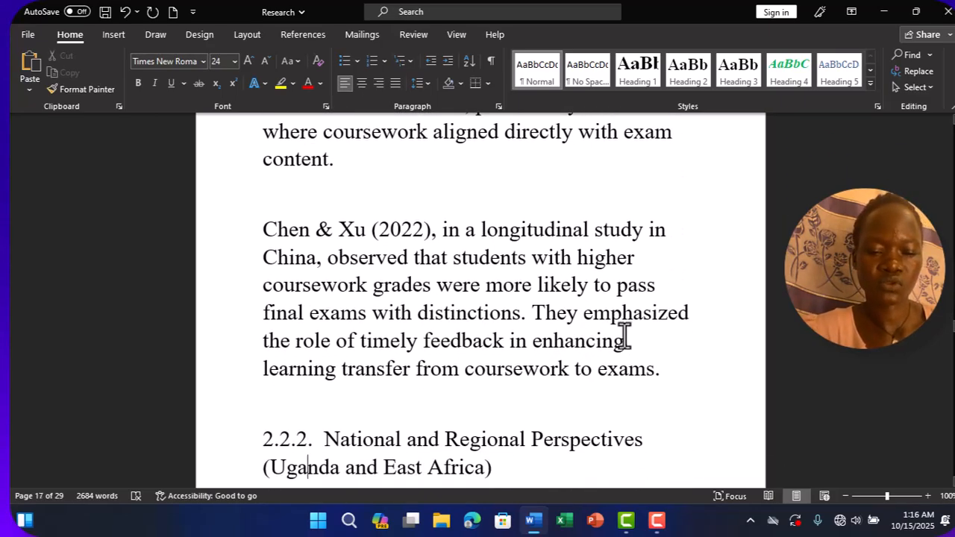
pyautogui.click(444, 440)
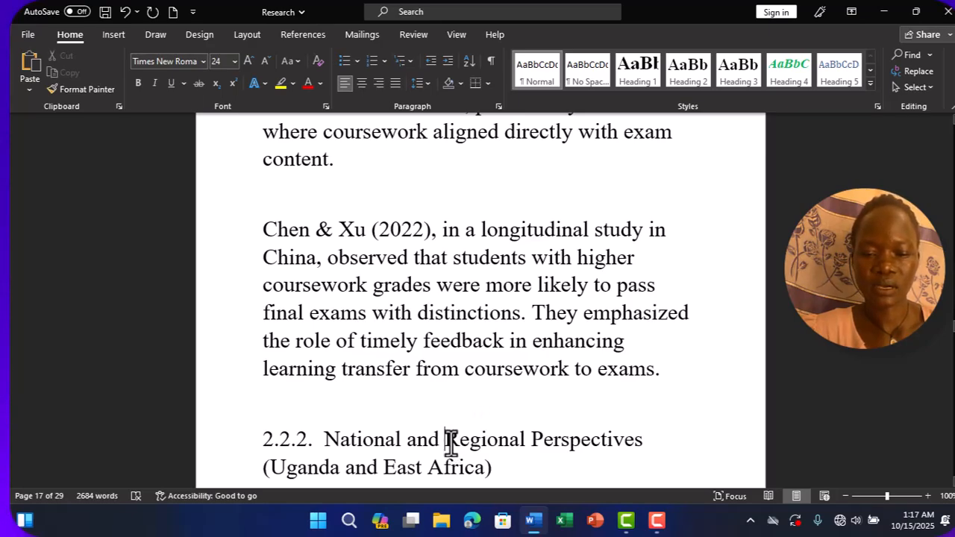
pyautogui.click(408, 408)
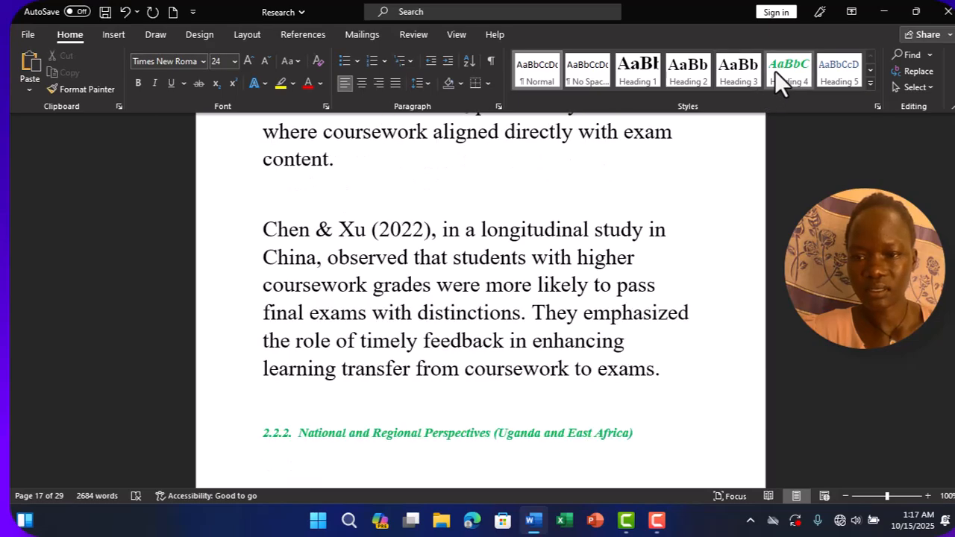
pyautogui.click(784, 74)
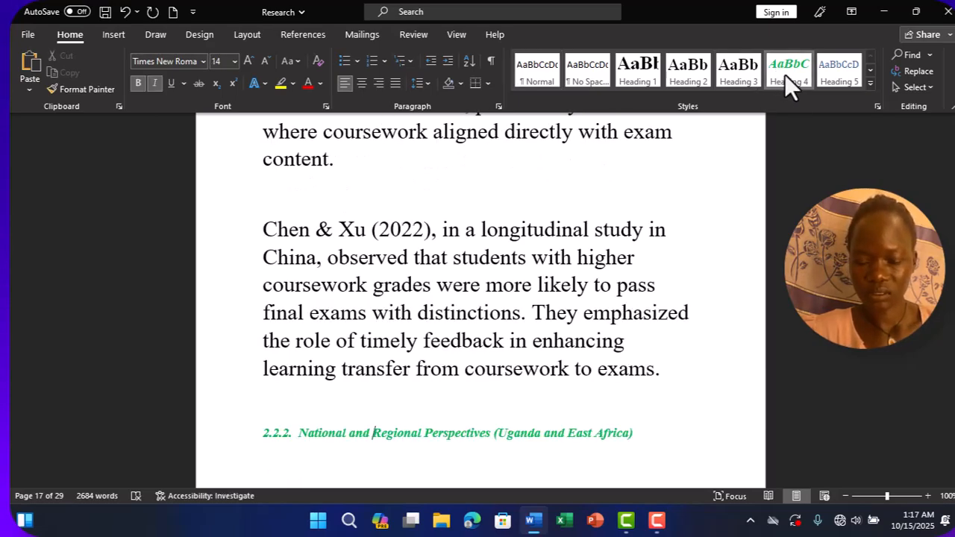
# Step: Modify the Heading 4 style to 18 pt bold without italics, using the Automatic font color
pyautogui.rightClick(784, 74)
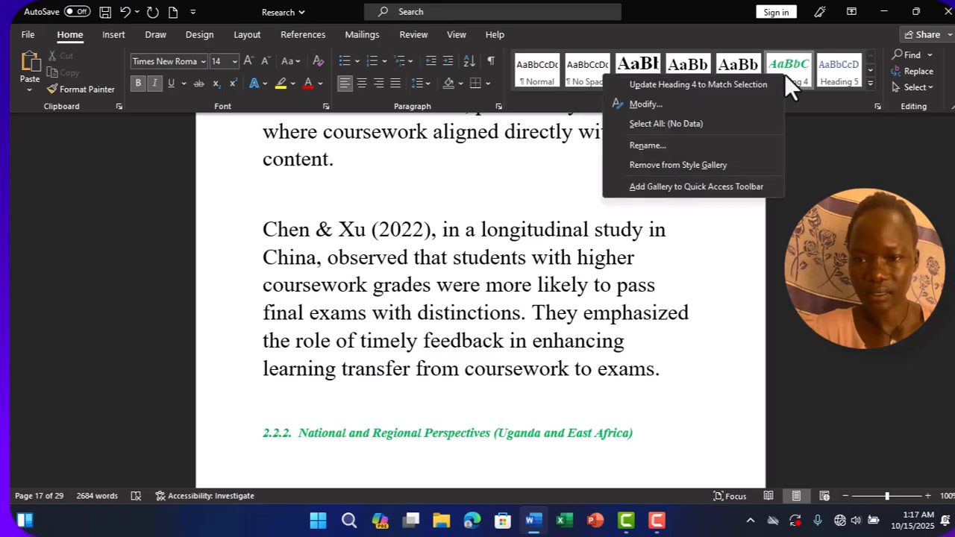
pyautogui.click(761, 106)
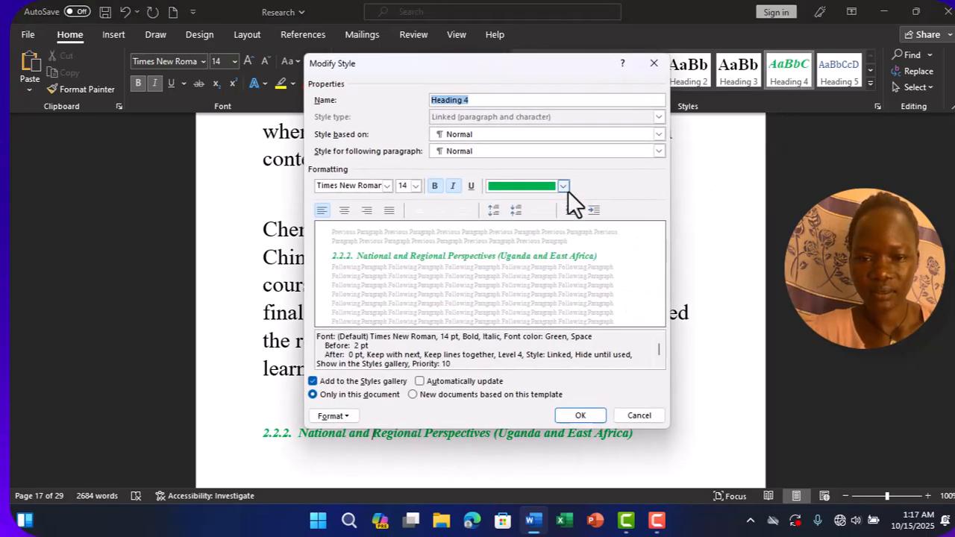
pyautogui.click(562, 186)
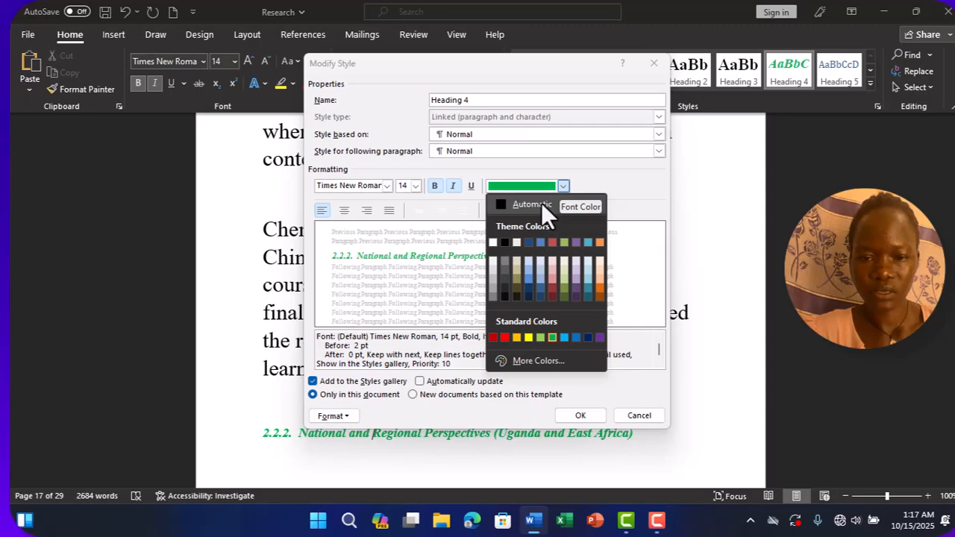
pyautogui.click(540, 203)
pyautogui.click(434, 186)
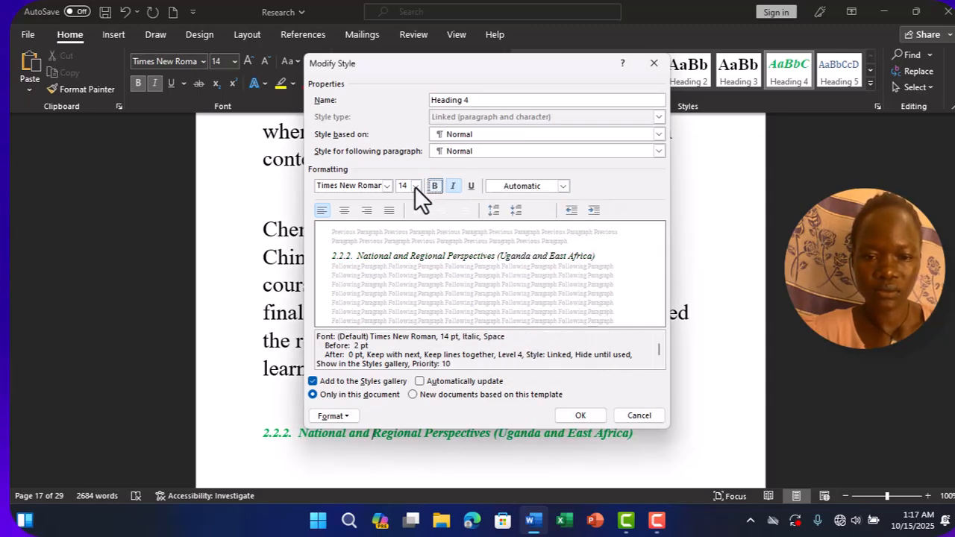
pyautogui.click(415, 187)
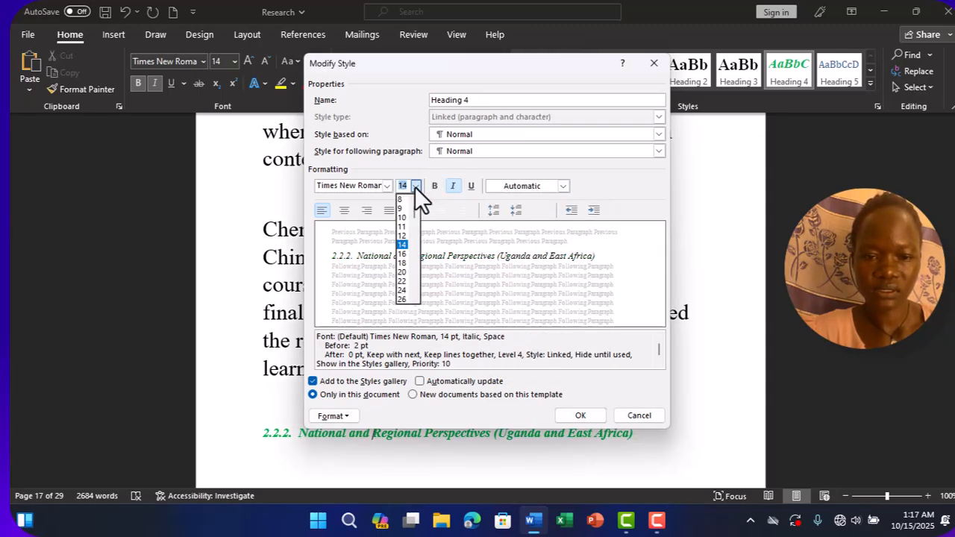
pyautogui.click(407, 262)
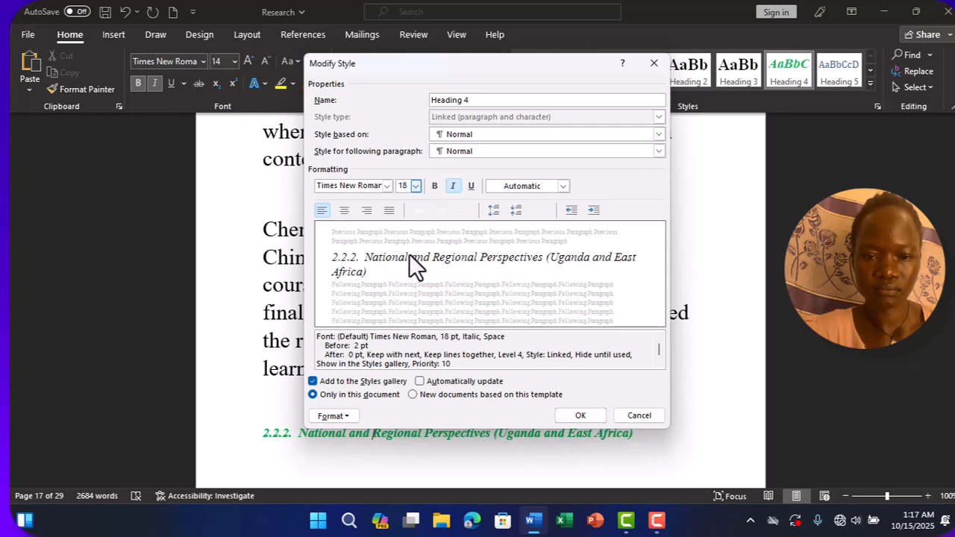
pyautogui.click(434, 186)
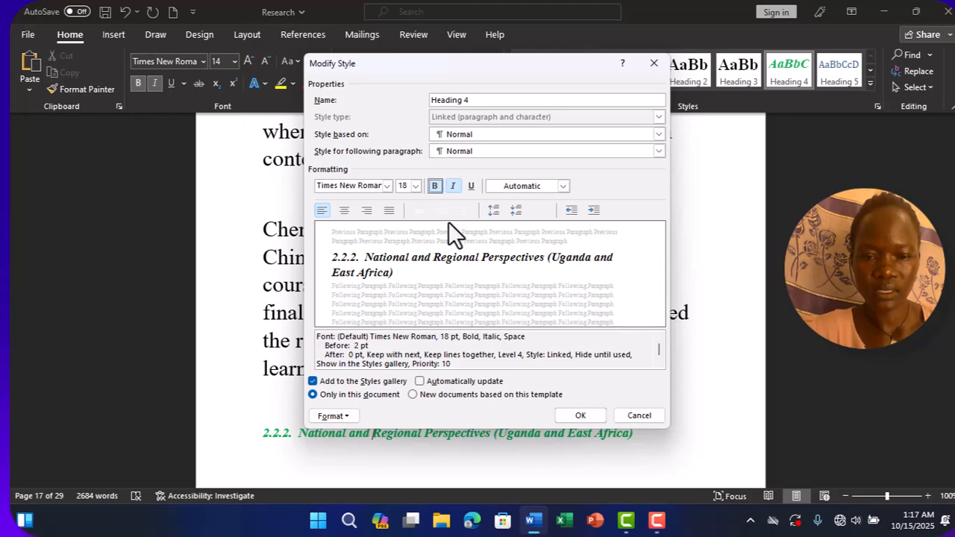
pyautogui.click(453, 186)
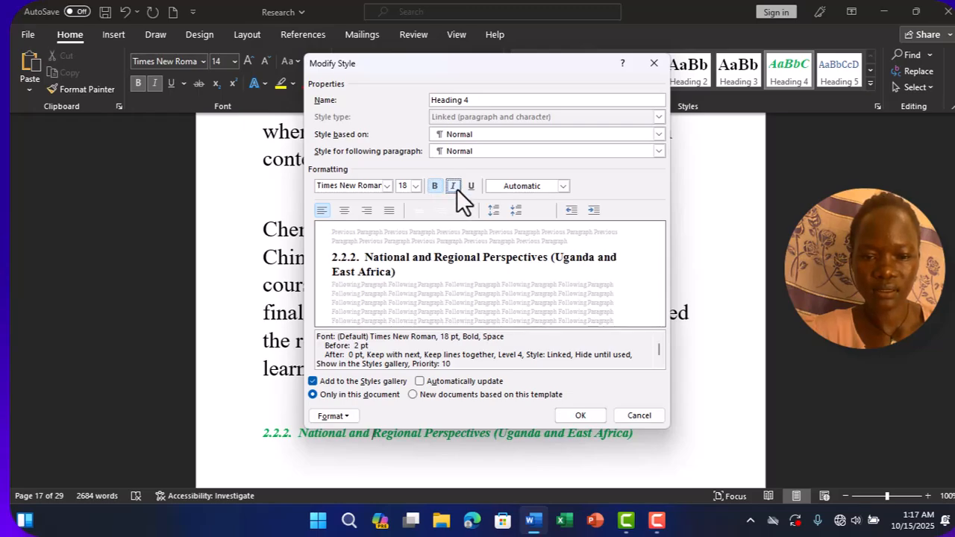
pyautogui.click(572, 414)
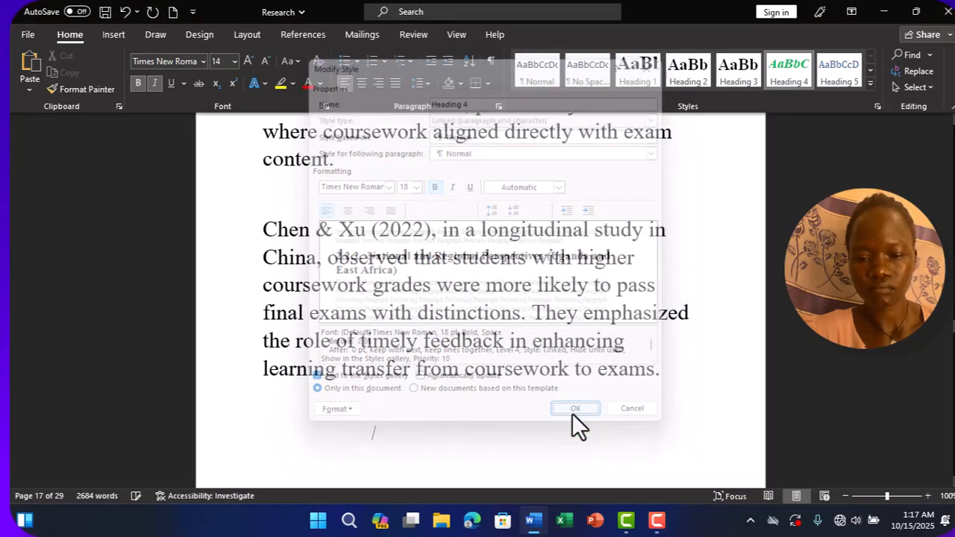
# Step: Apply the Heading 4 style to the "2.2.3. Empirical Evidence from Gulu University (2022–2025)" line
pyautogui.press('Down')
pyautogui.press('Down')
pyautogui.press('Down')
pyautogui.press('Down')
pyautogui.press('Down')
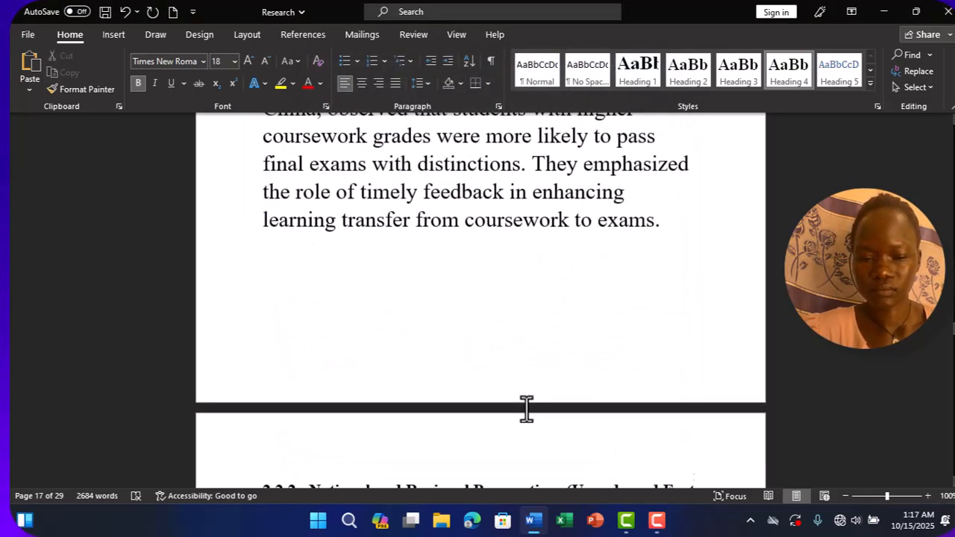
pyautogui.press('Down')
pyautogui.press('Down')
pyautogui.press('Down')
pyautogui.press('Down')
pyautogui.press('Down')
pyautogui.press('Down')
pyautogui.press('Down')
pyautogui.press('Down')
pyautogui.press('Down')
pyautogui.press('Down')
pyautogui.press('Down')
pyautogui.press('Down')
pyautogui.press('Down')
pyautogui.press('Down')
pyautogui.press('Down')
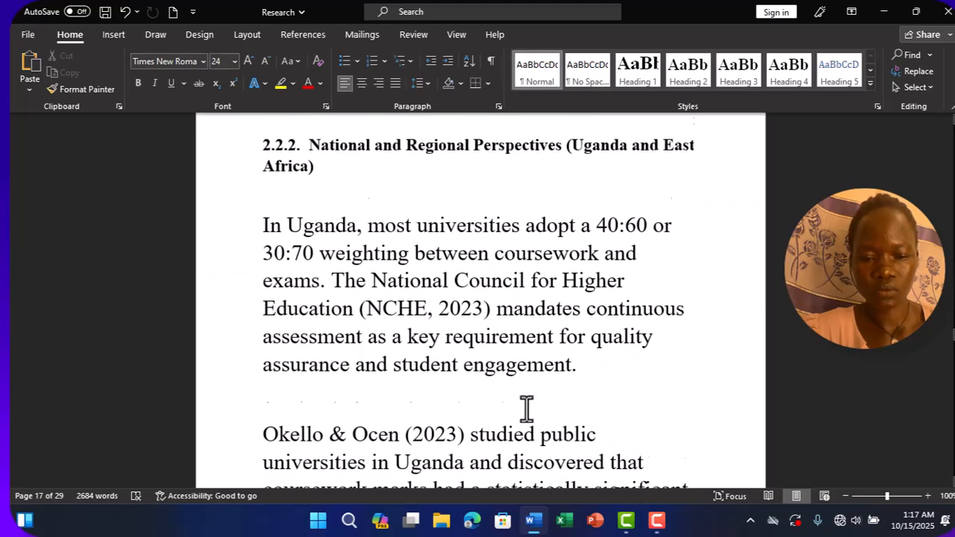
pyautogui.press('Down')
pyautogui.press('Down')
pyautogui.press('Down')
pyautogui.press('Down')
pyautogui.press('Down')
pyautogui.press('Down')
pyautogui.press('Down')
pyautogui.press('Down')
pyautogui.press('Down')
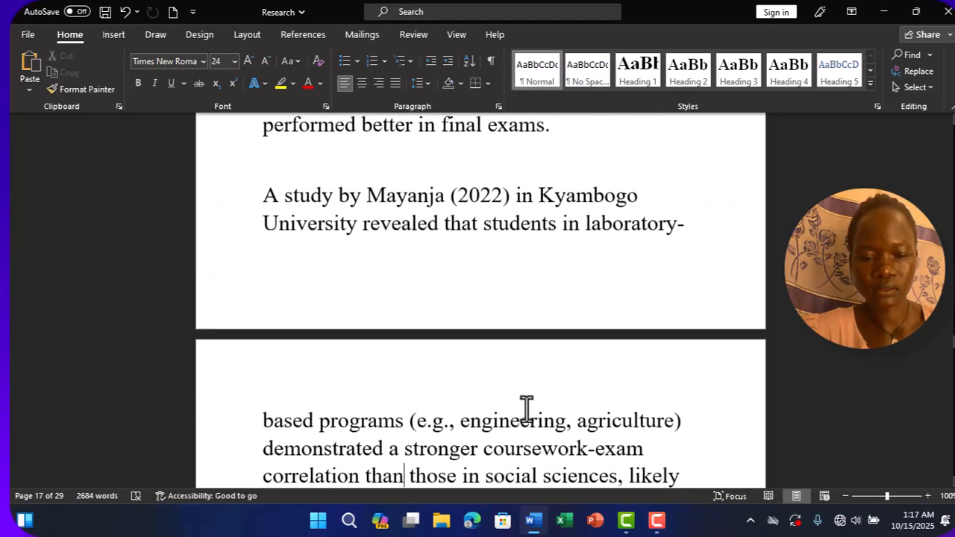
pyautogui.press('Down')
pyautogui.press('Down')
pyautogui.press('Down')
pyautogui.press('Down')
pyautogui.press('Down')
pyautogui.press('Down')
pyautogui.press('Down')
pyautogui.press('Down')
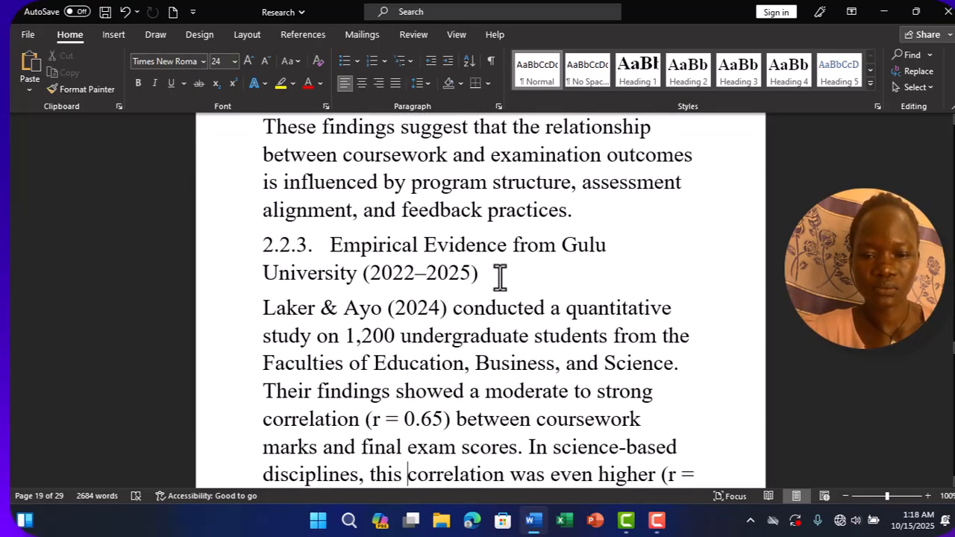
pyautogui.click(456, 249)
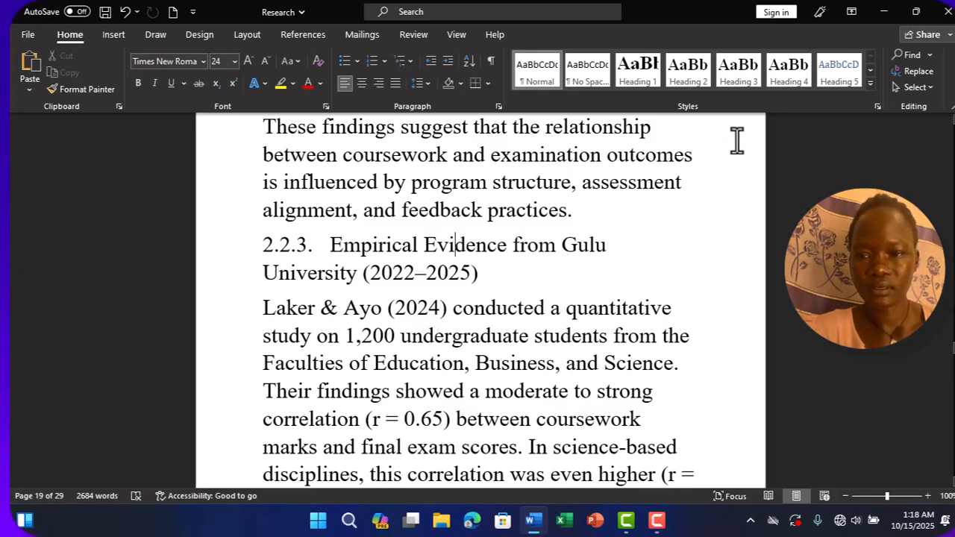
pyautogui.click(790, 71)
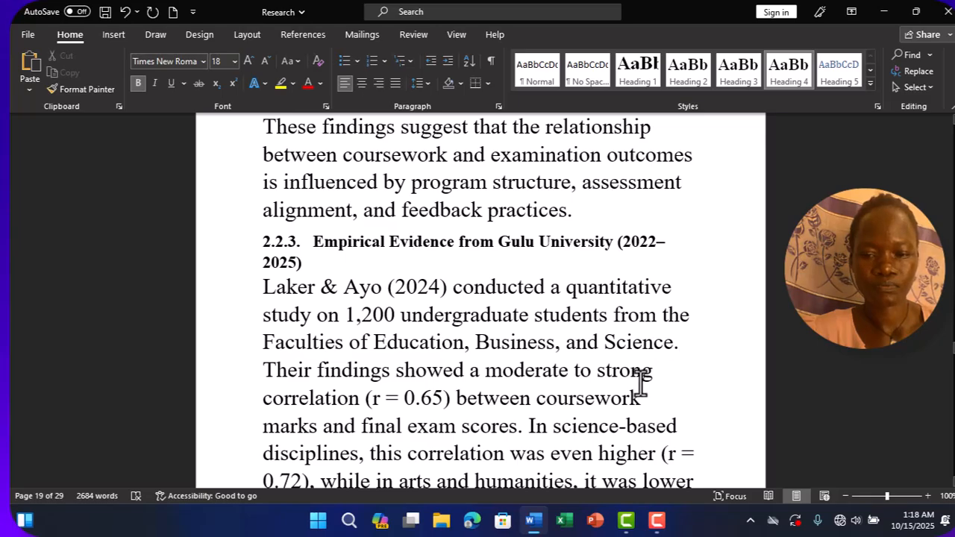
# Step: Apply the Heading 2 style to section 2.3 on the factors that influence the coursework and examination relationship
pyautogui.scroll(-8, 640, 383)
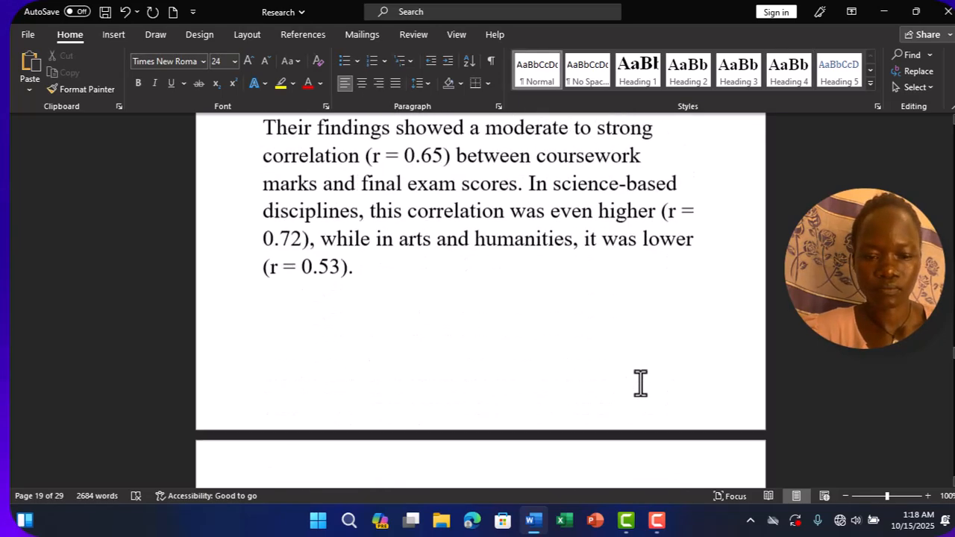
pyautogui.scroll(-8, 640, 383)
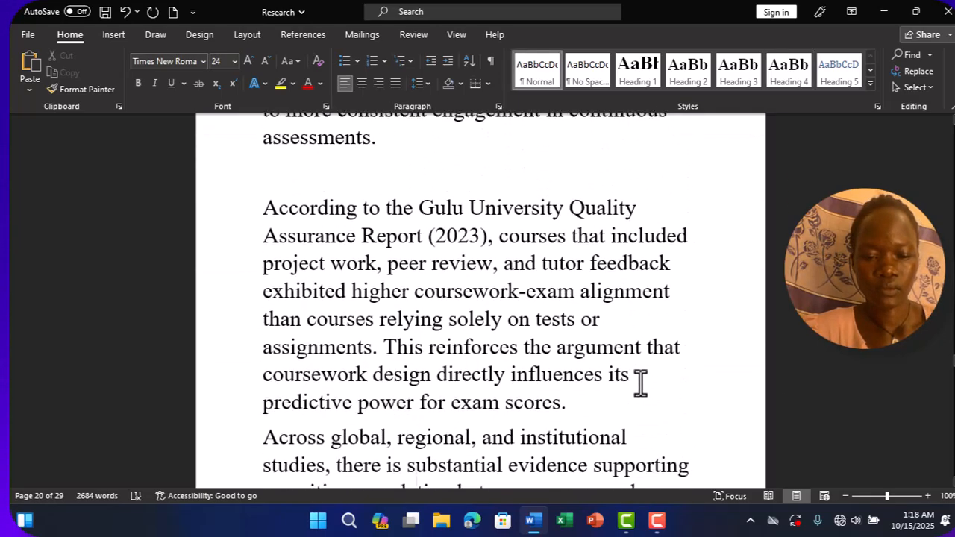
pyautogui.scroll(-4, 640, 383)
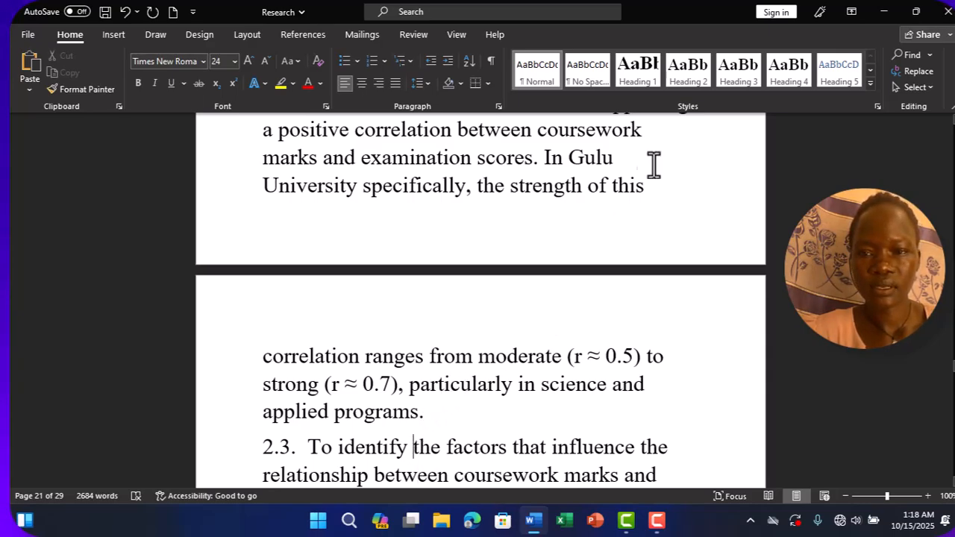
pyautogui.click(697, 73)
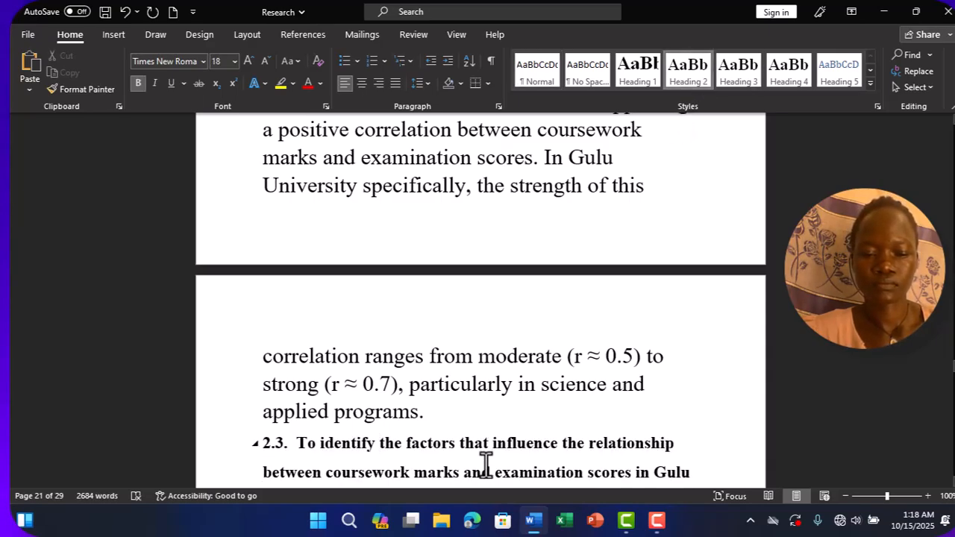
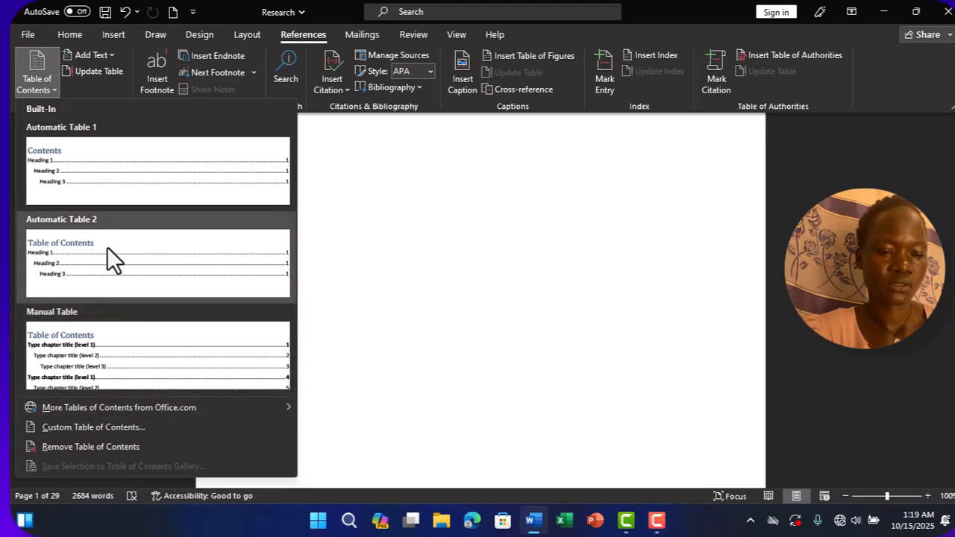
# Step: Insert an Automatic Table 1 table of contents on the blank page before Chapter One
pyautogui.click(100, 173)
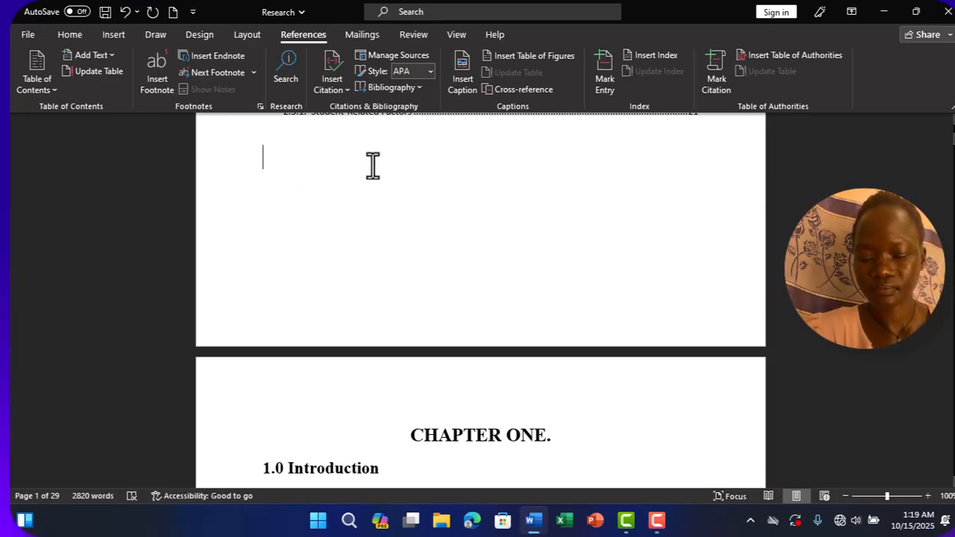
pyautogui.scroll(6, 373, 166)
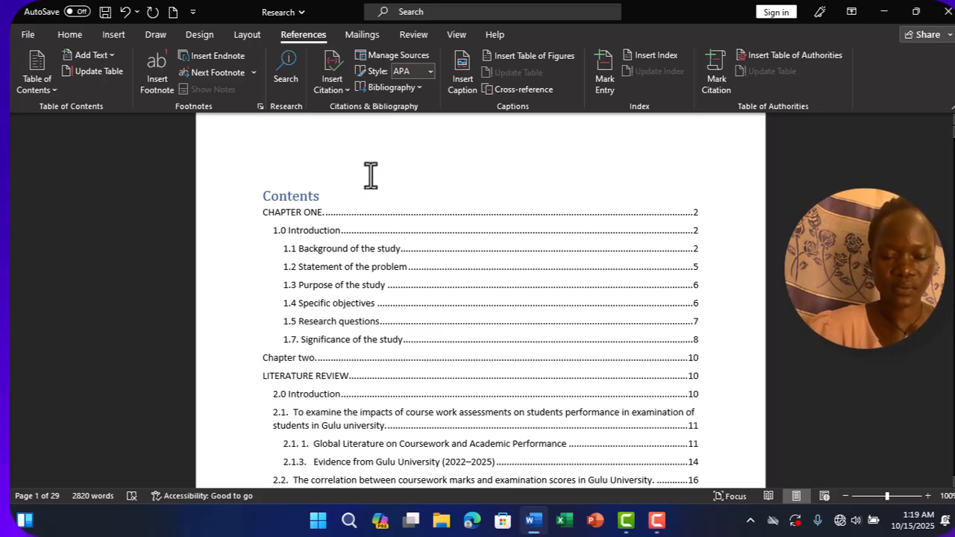
# Step: Examine the chapter and section entries listed in the inserted table of contents
pyautogui.click(446, 365)
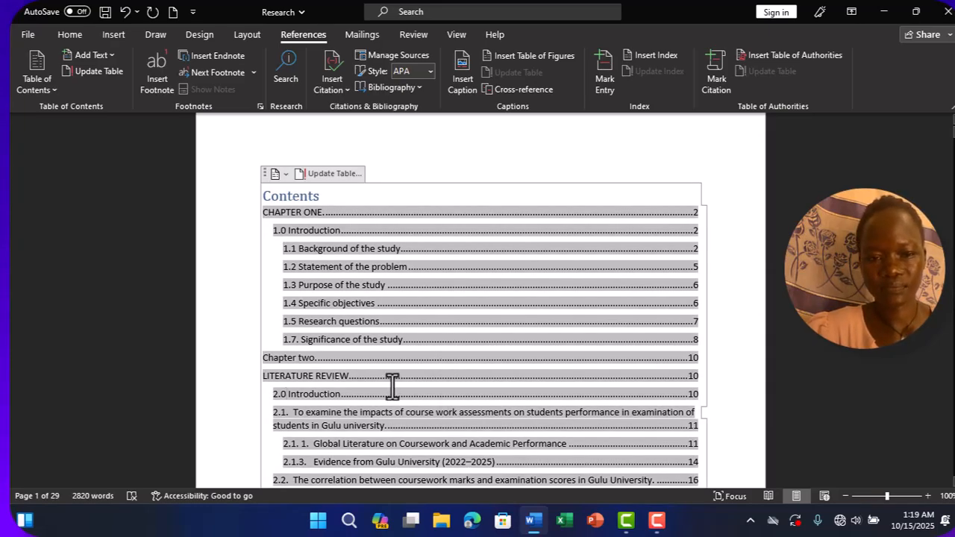
pyautogui.moveTo(320, 355); pyautogui.dragTo(334, 179)
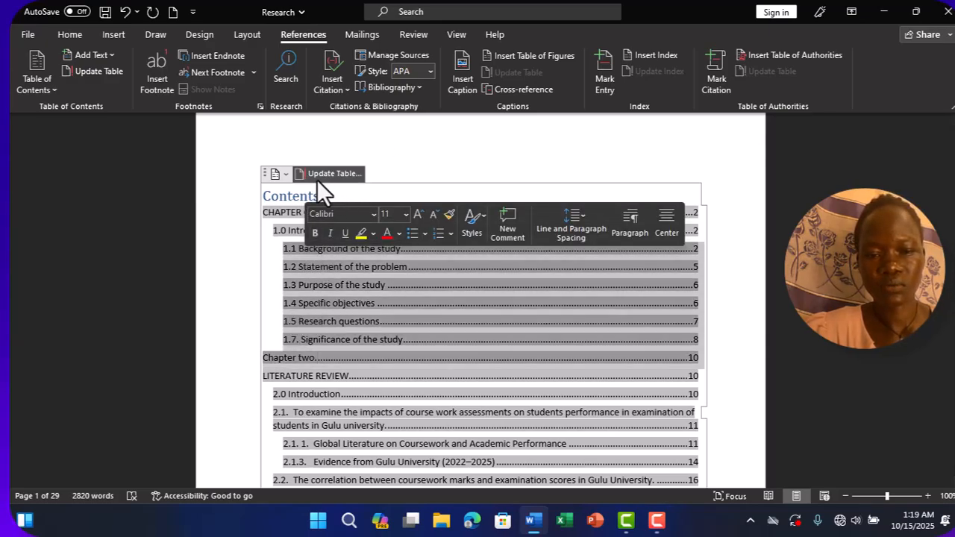
pyautogui.click(401, 321)
pyautogui.scroll(-3, 402, 319)
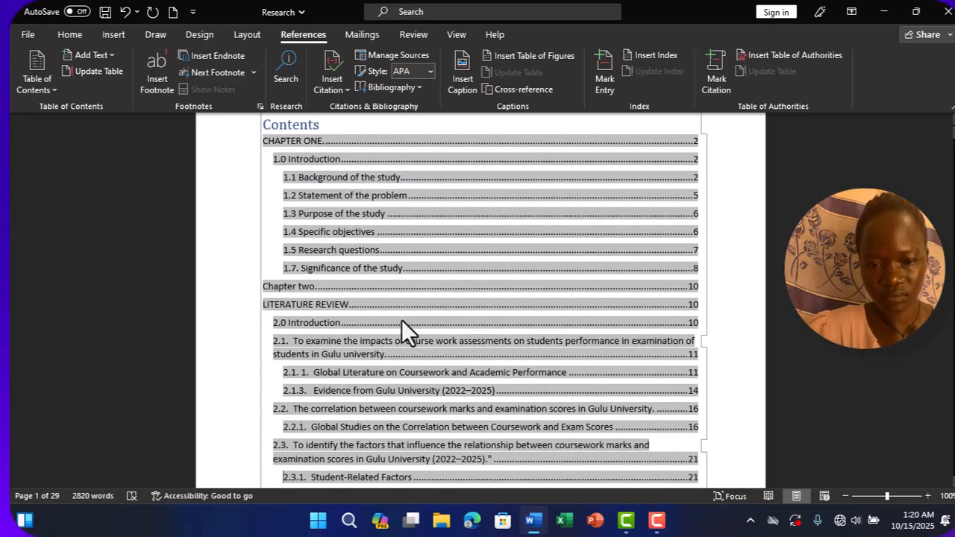
# Step: Find the unstyled "2.3.2. Instructor-Related Factors" line in chapter two and apply the Heading 3 style to it
pyautogui.scroll(-8, 401, 319)
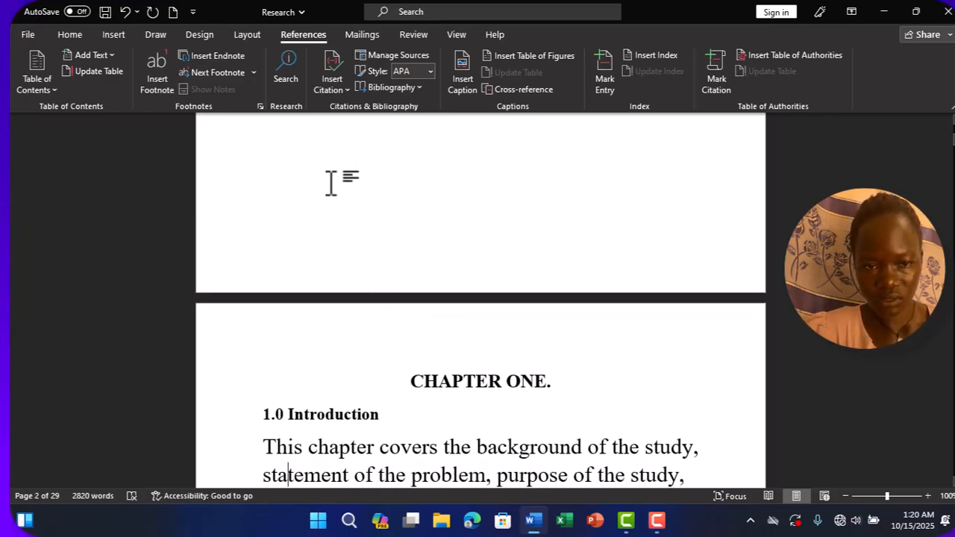
pyautogui.scroll(-10, 331, 182)
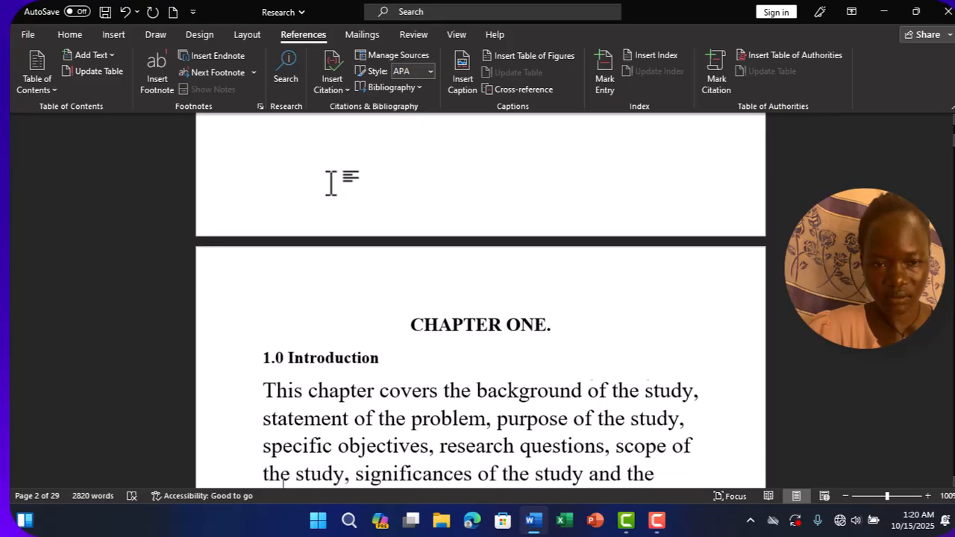
pyautogui.scroll(-15, 330, 182)
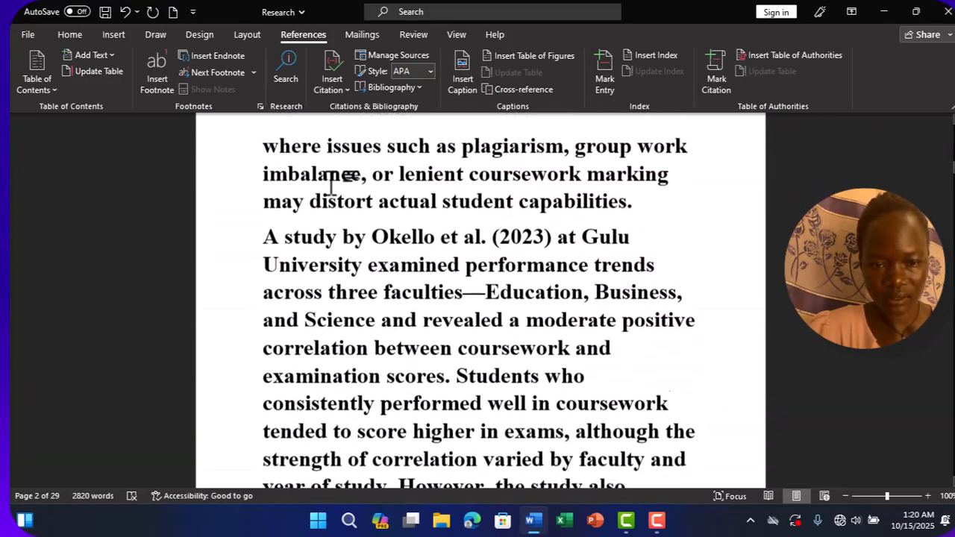
pyautogui.scroll(-15, 331, 182)
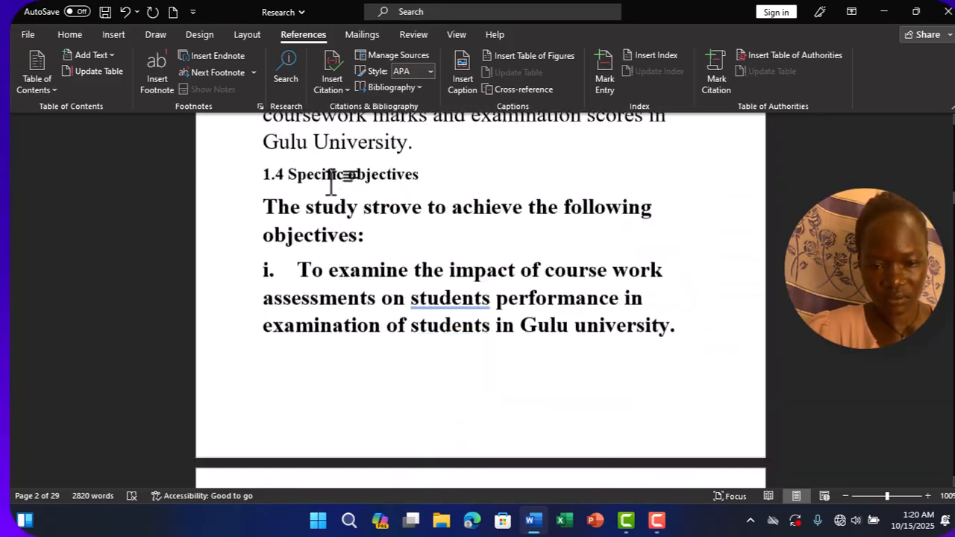
pyautogui.scroll(-15, 330, 183)
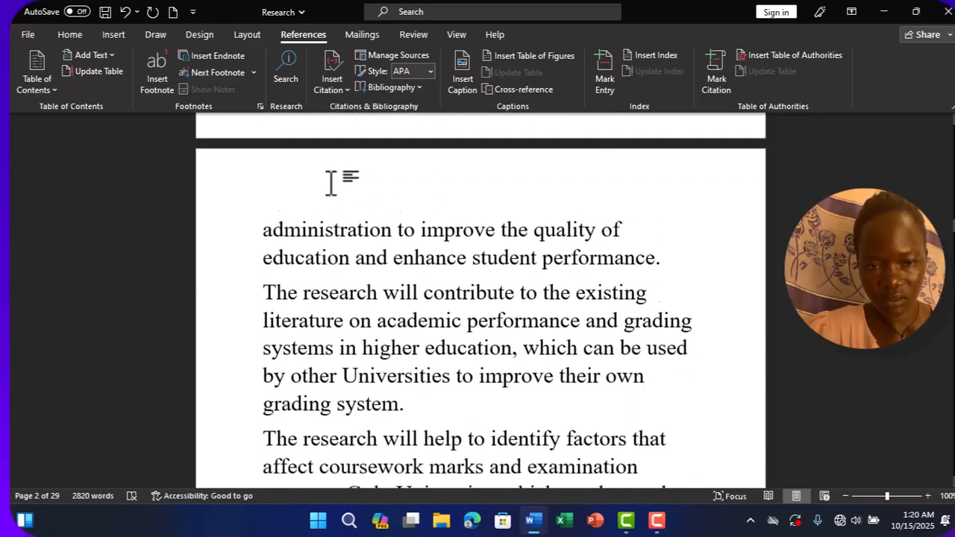
pyautogui.scroll(-15, 330, 183)
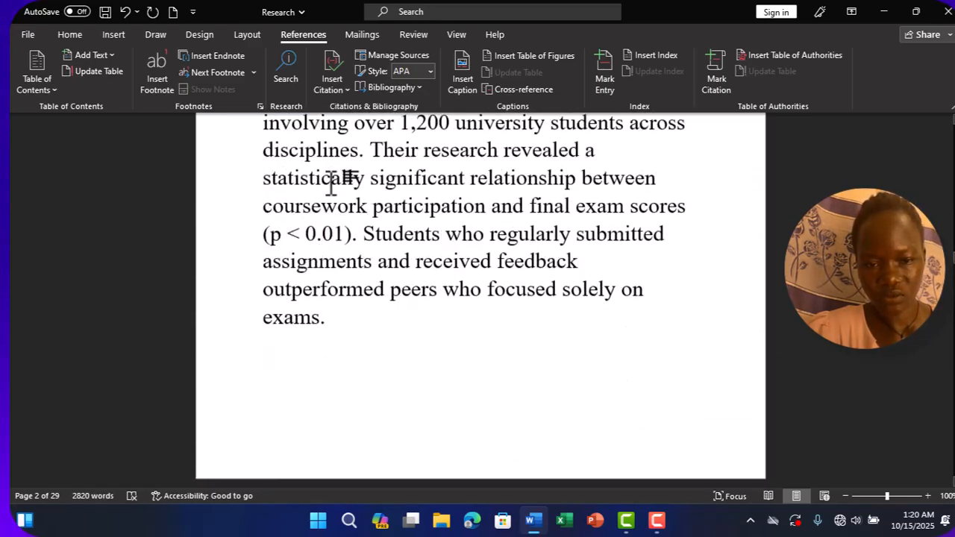
pyautogui.scroll(-15, 330, 183)
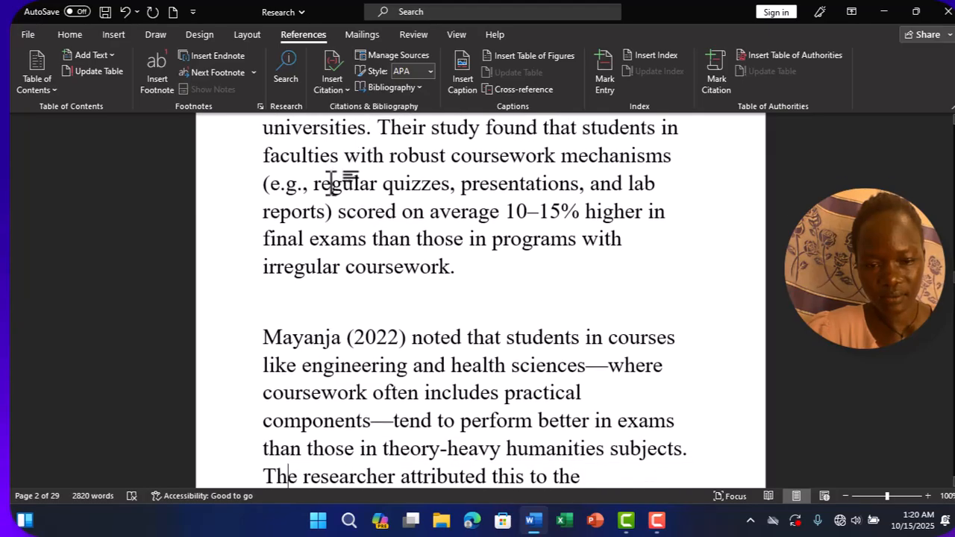
pyautogui.scroll(-10, 331, 183)
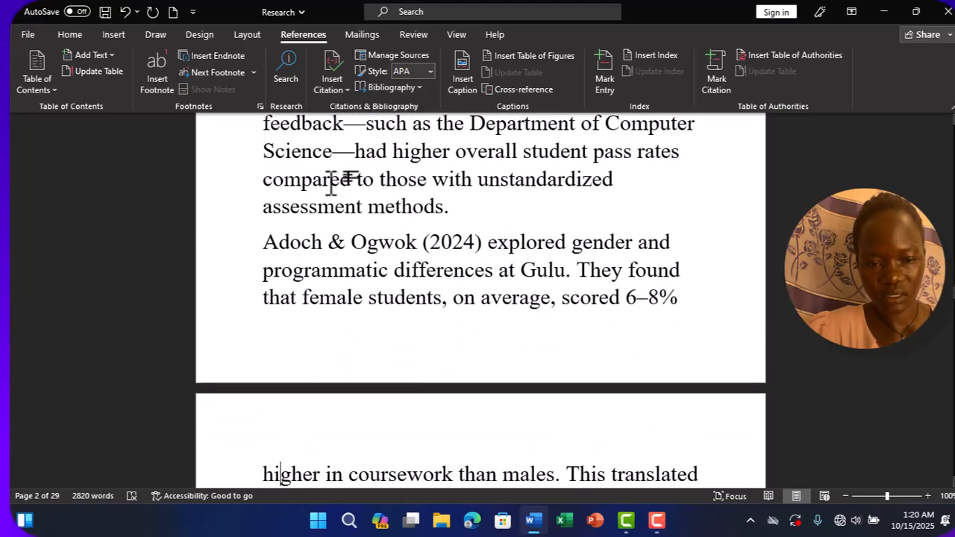
pyautogui.scroll(-15, 330, 183)
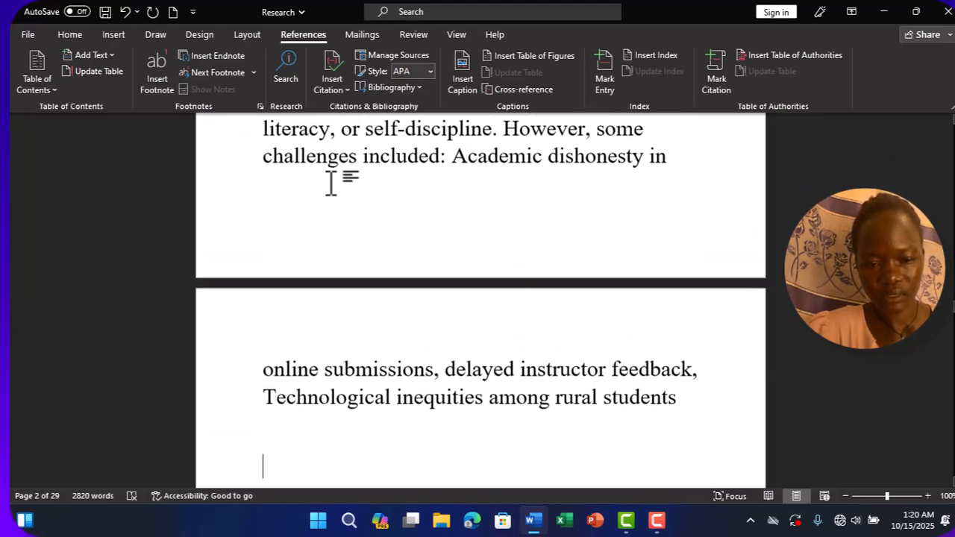
pyautogui.scroll(-5, 330, 183)
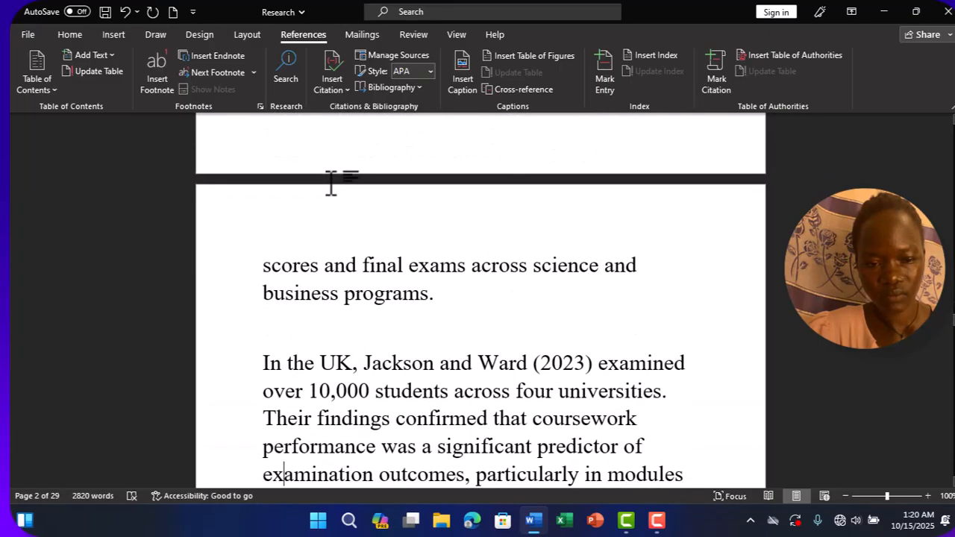
pyautogui.scroll(-12, 331, 183)
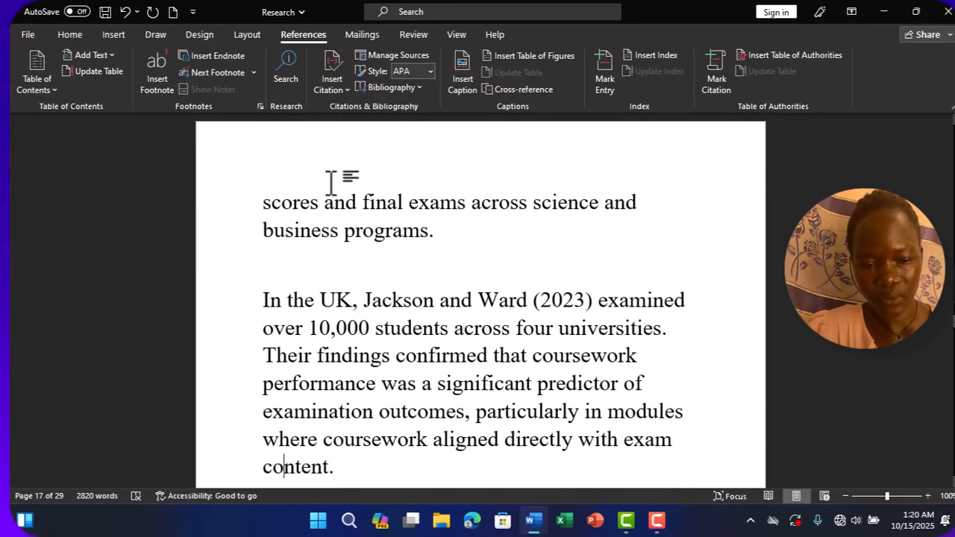
pyautogui.scroll(-10, 330, 182)
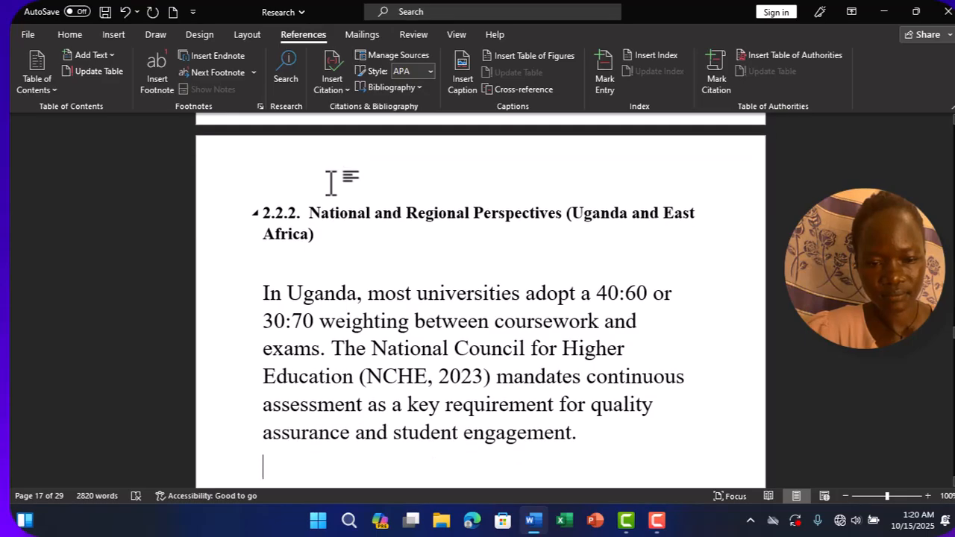
pyautogui.scroll(-10, 331, 182)
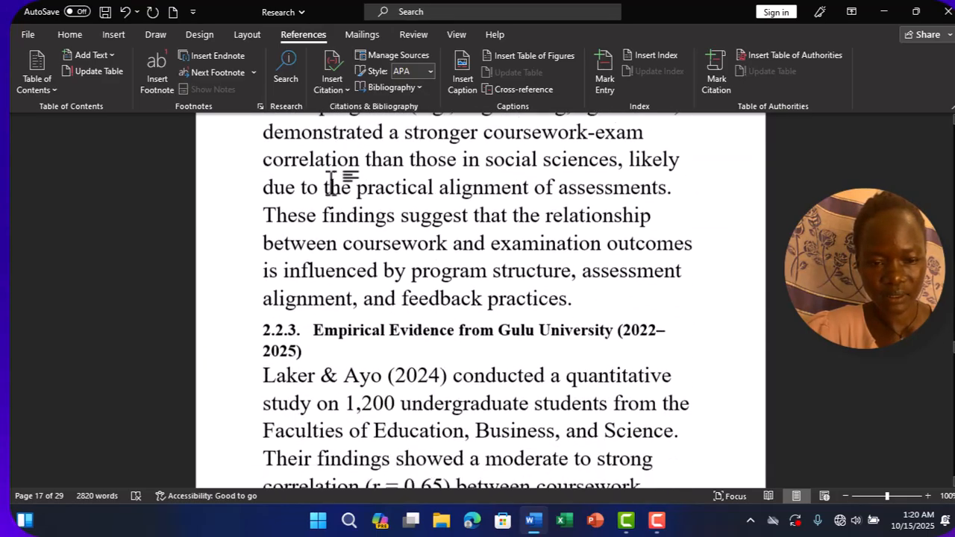
pyautogui.scroll(-10, 331, 183)
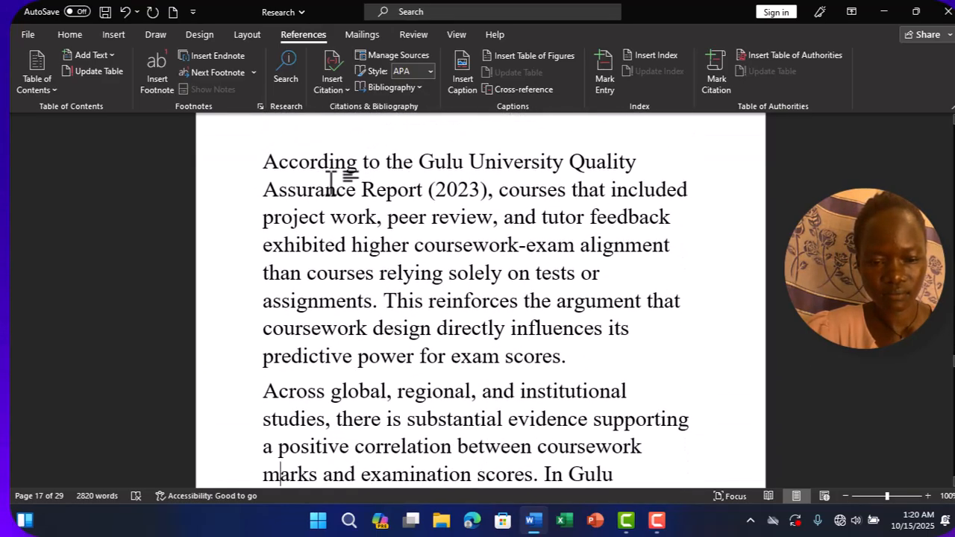
pyautogui.scroll(-10, 331, 183)
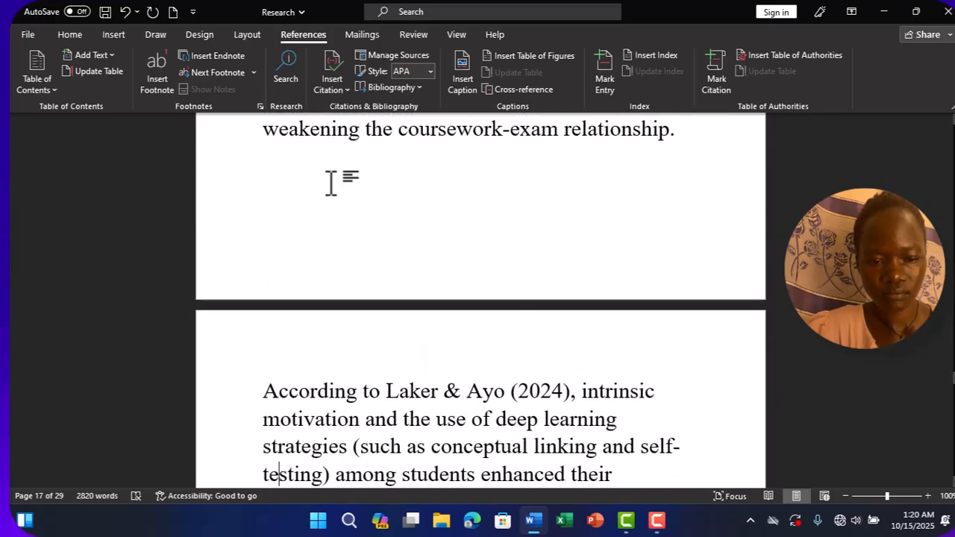
pyautogui.scroll(-3, 330, 183)
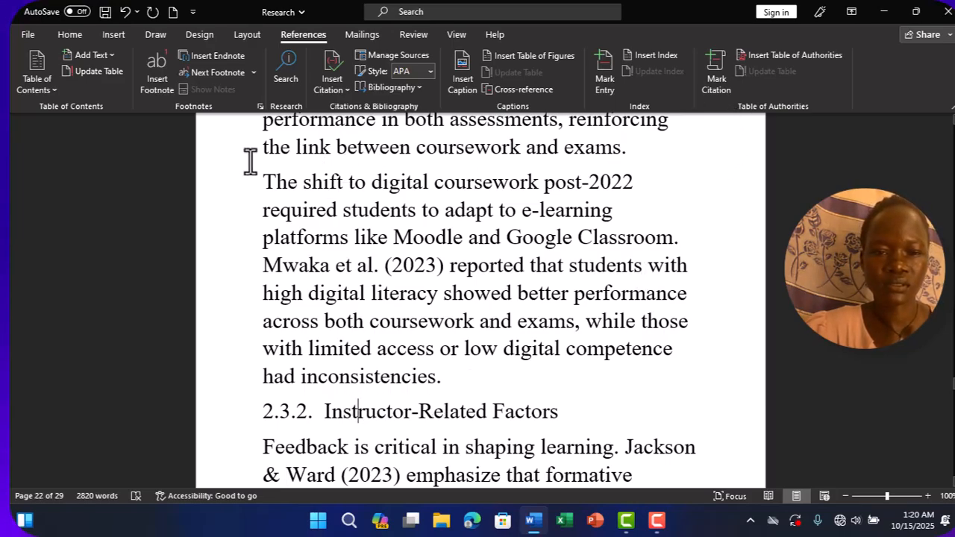
pyautogui.click(66, 33)
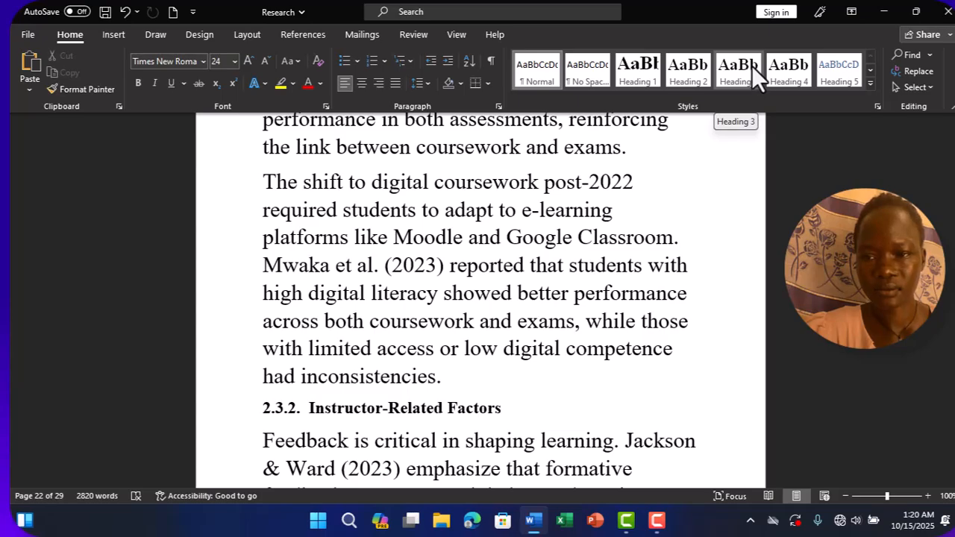
pyautogui.click(752, 67)
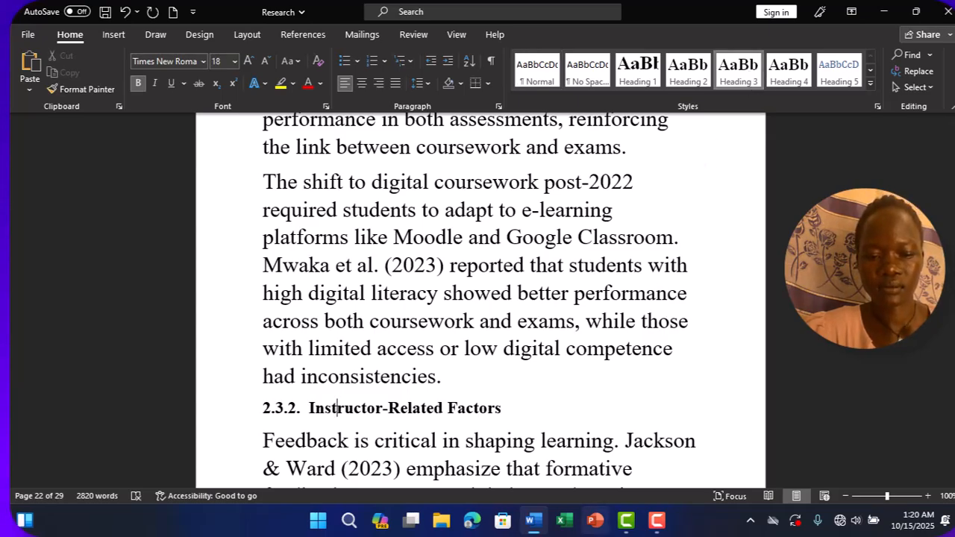
# Step: Apply the Heading 3 style to the "2.3.3. Assessment-Related Factors" line
pyautogui.click(534, 472)
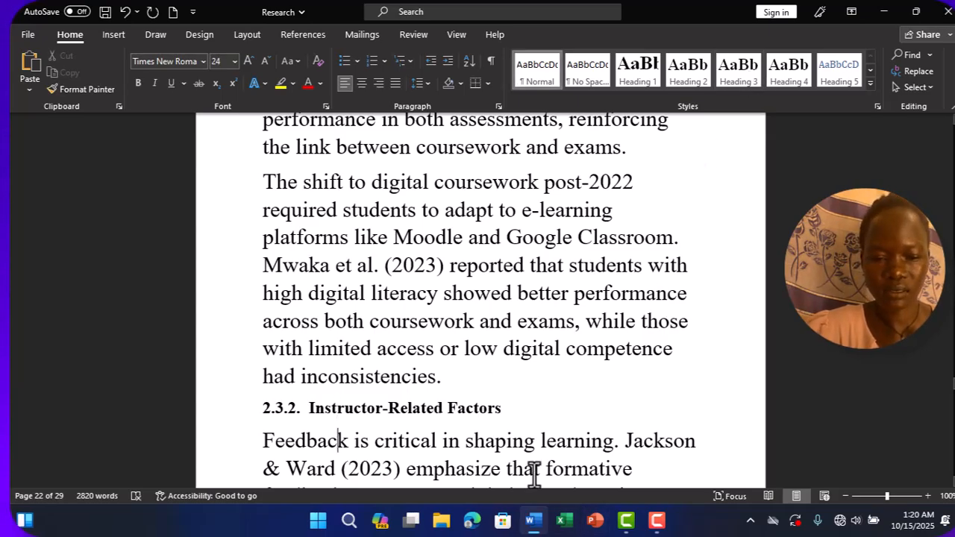
pyautogui.scroll(-10, 534, 472)
pyautogui.scroll(-6, 534, 474)
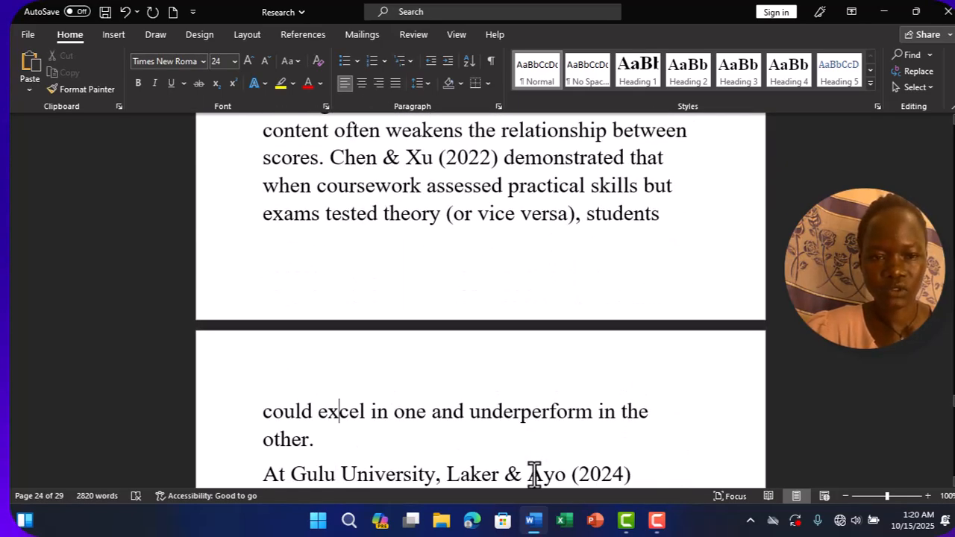
pyautogui.scroll(5, 535, 474)
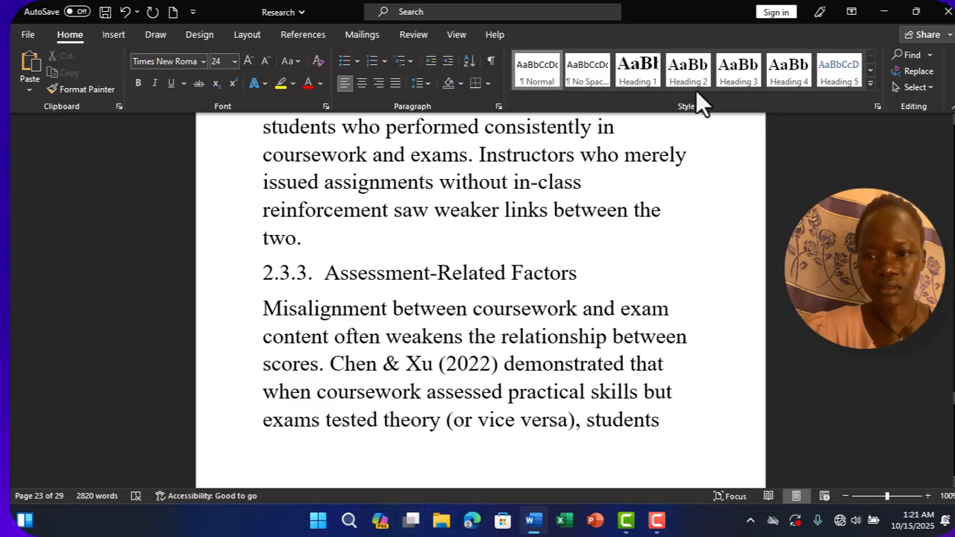
pyautogui.click(735, 87)
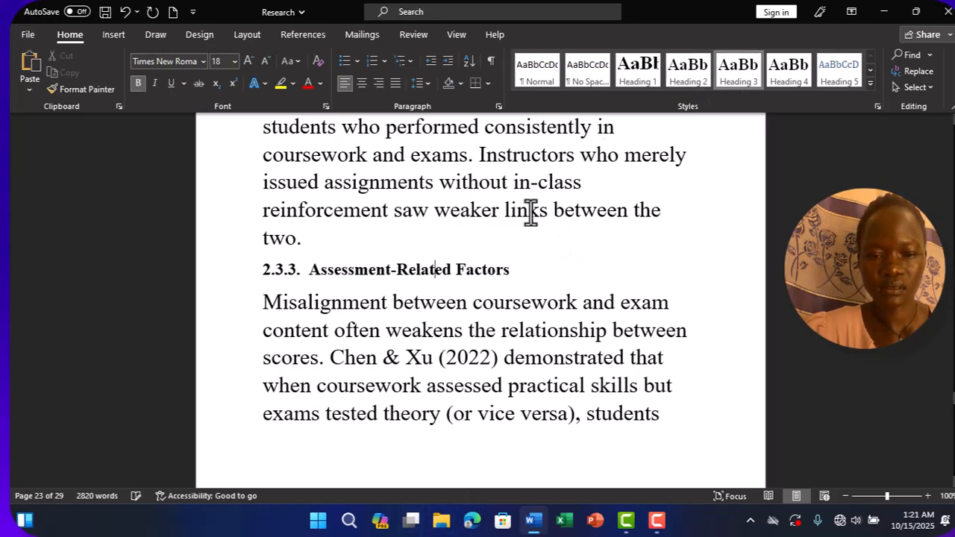
# Step: Apply the Heading 3 style to the "2.3.4 Institutional and Environmental Factors" line
pyautogui.press('Down')
pyautogui.press('Down')
pyautogui.press('Down')
pyautogui.press('Down')
pyautogui.press('Down')
pyautogui.press('Down')
pyautogui.press('Down')
pyautogui.press('Down')
pyautogui.press('Down')
pyautogui.press('Down')
pyautogui.press('Down')
pyautogui.press('Down')
pyautogui.press('Down')
pyautogui.press('Down')
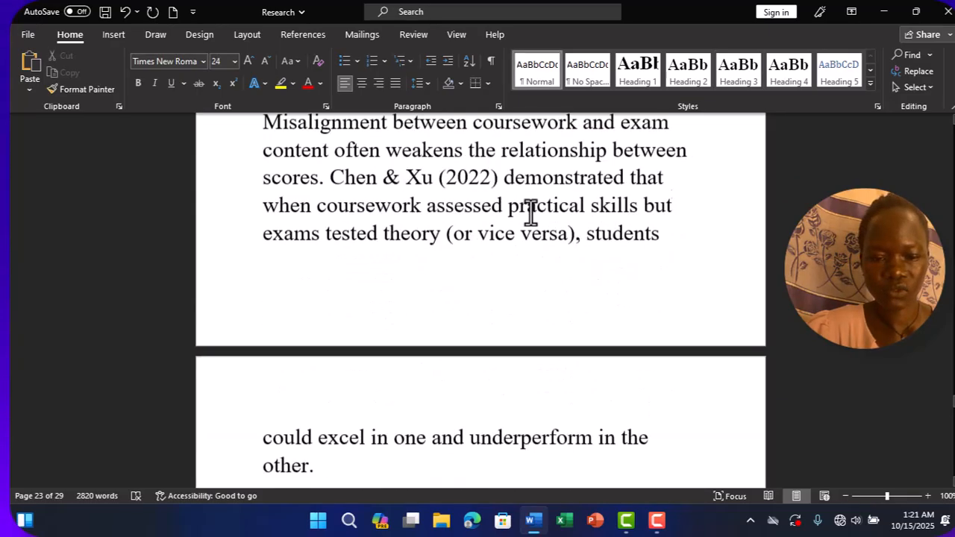
pyautogui.press('Down')
pyautogui.press('Down')
pyautogui.press('Down')
pyautogui.press('Down')
pyautogui.press('Down')
pyautogui.press('Down')
pyautogui.press('Down')
pyautogui.press('Down')
pyautogui.press('Down')
pyautogui.press('Down')
pyautogui.press('Down')
pyautogui.press('Down')
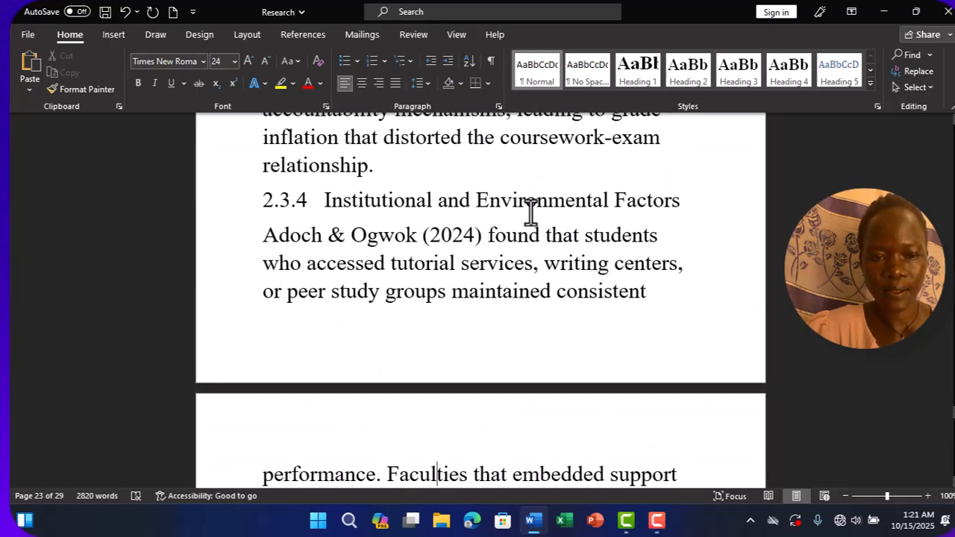
pyautogui.click(406, 205)
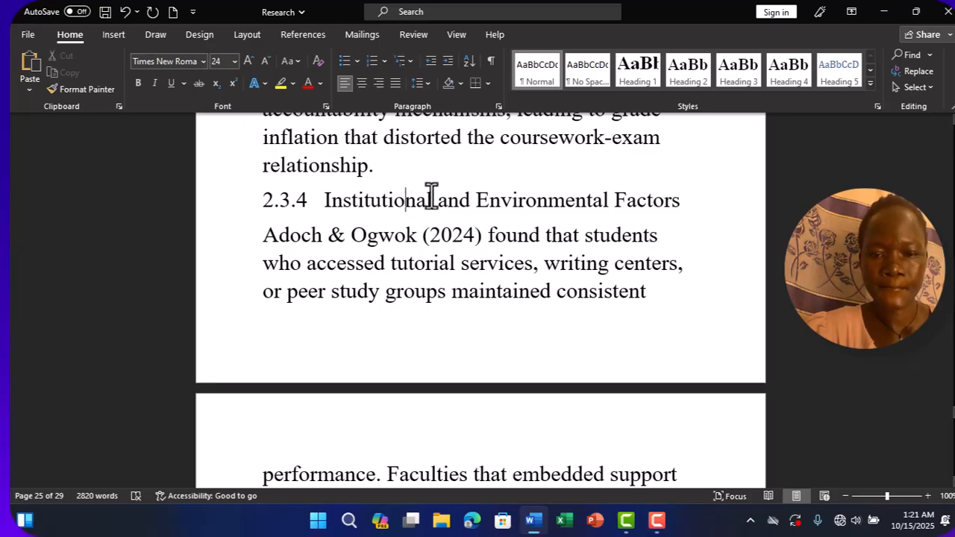
pyautogui.click(749, 75)
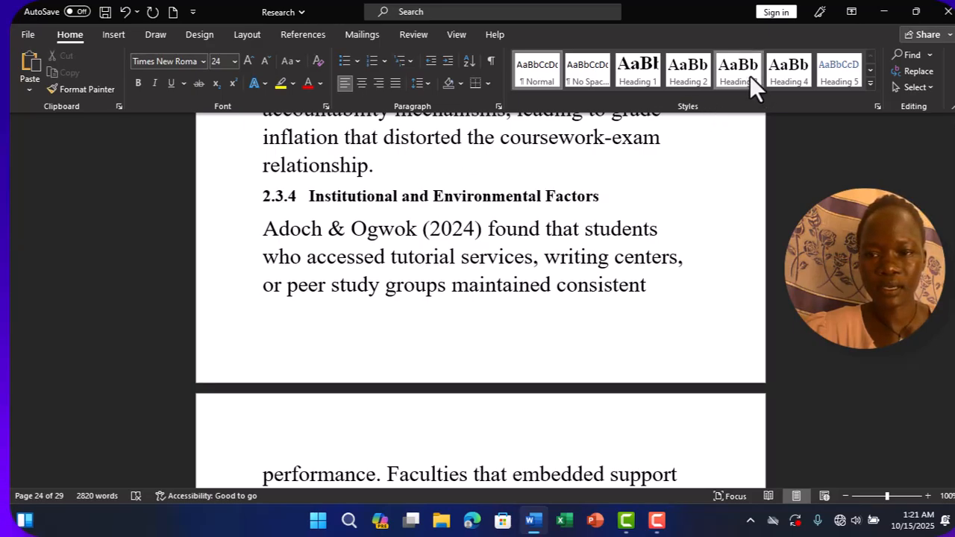
# Step: Look through the text after section 2.3.4 to the end of the document for remaining unstyled headings
pyautogui.press('Down')
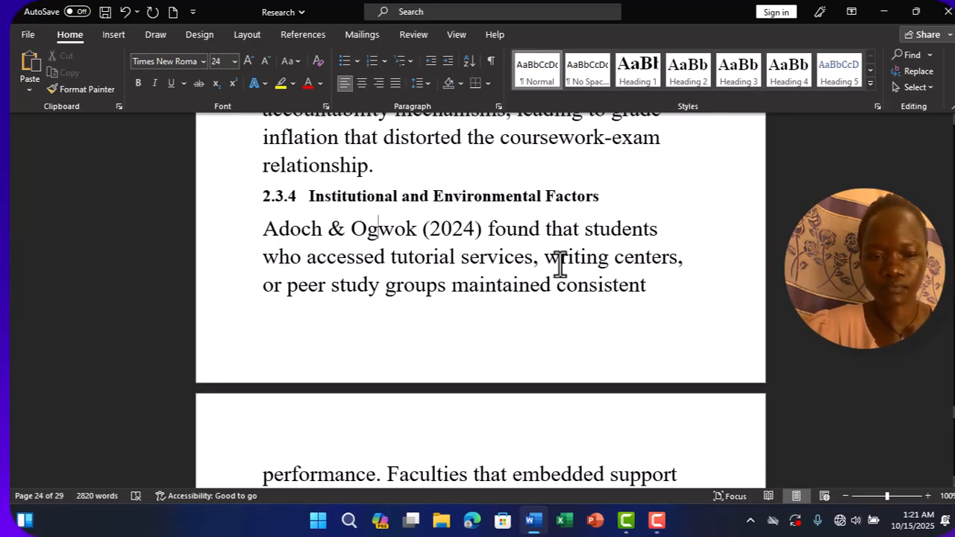
pyautogui.press('Down')
pyautogui.press('Down')
pyautogui.press('Down')
pyautogui.press('Down')
pyautogui.press('Down')
pyautogui.press('Down')
pyautogui.press('Down')
pyautogui.press('Down')
pyautogui.press('Down')
pyautogui.press('Down')
pyautogui.press('Down')
pyautogui.press('Down')
pyautogui.press('Down')
pyautogui.press('Down')
pyautogui.press('Down')
pyautogui.press('Down')
pyautogui.press('Down')
pyautogui.press('Down')
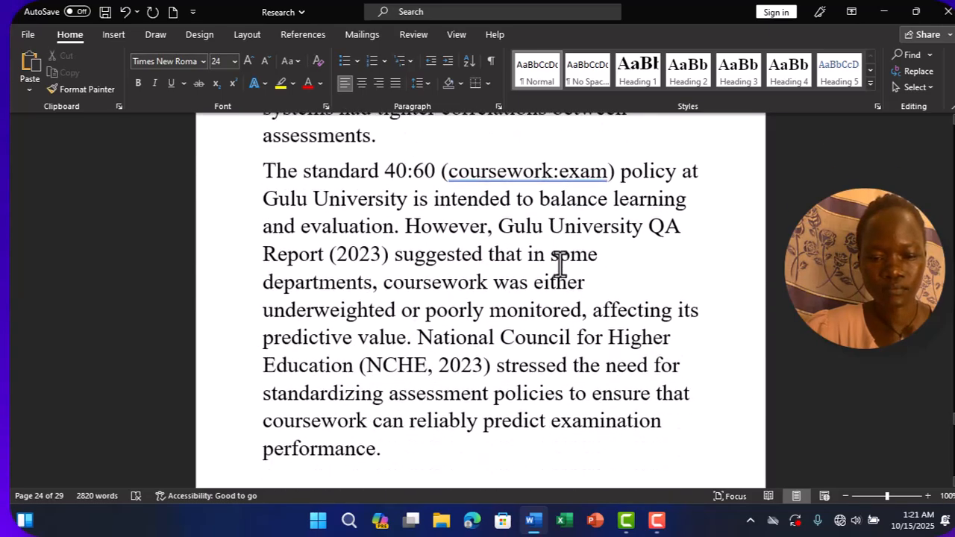
pyautogui.press('Down')
pyautogui.press('Down')
pyautogui.press('Down')
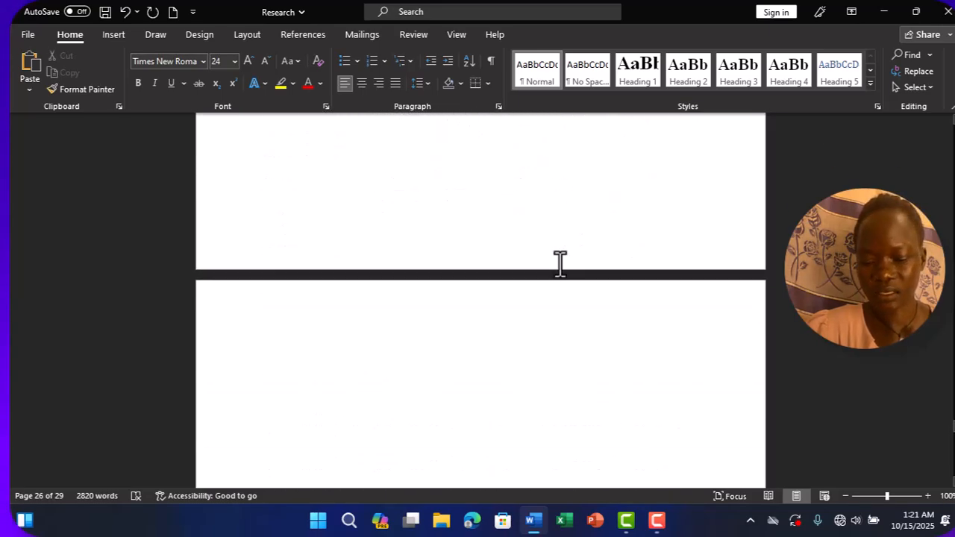
# Step: Update the entire table of contents at the start of the document, not only its page numbers
pyautogui.scroll(10, 560, 262)
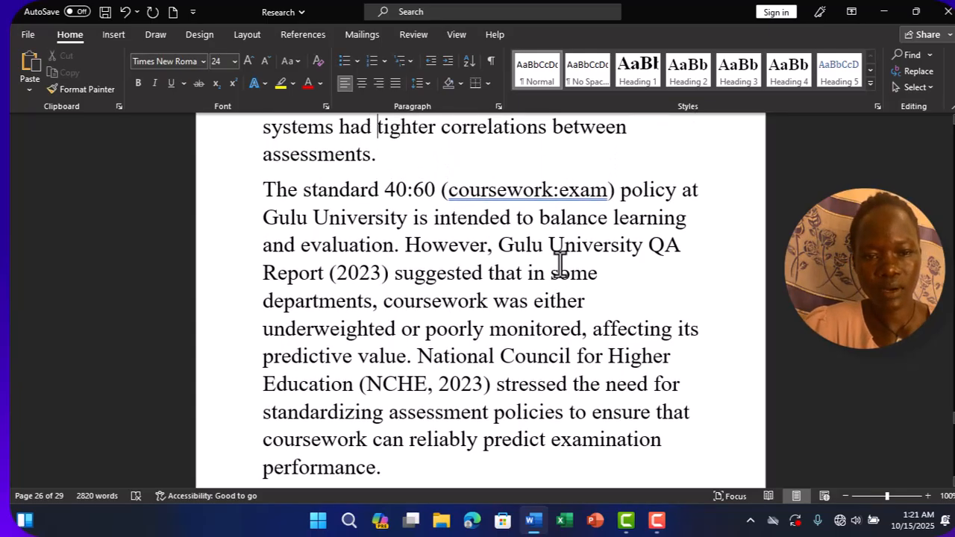
pyautogui.scroll(15, 560, 262)
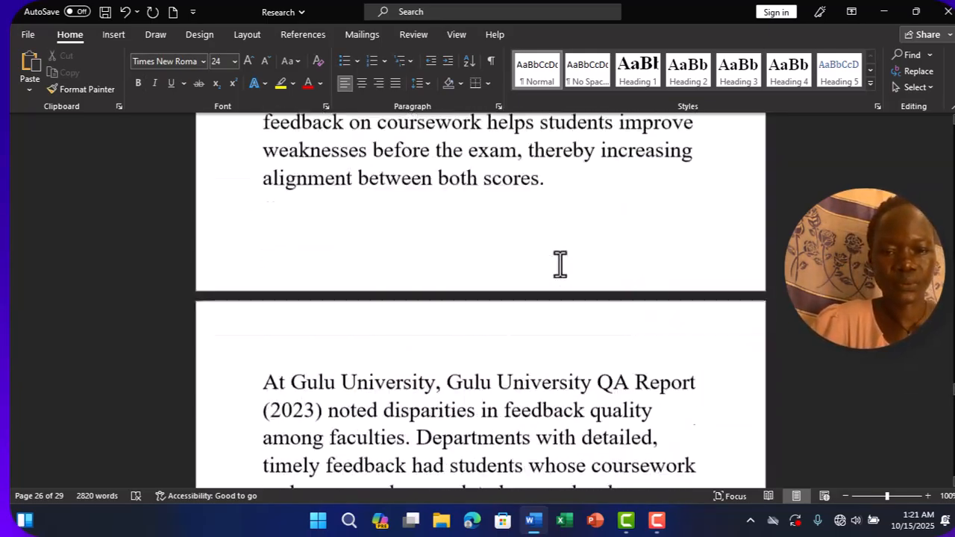
pyautogui.scroll(20, 560, 262)
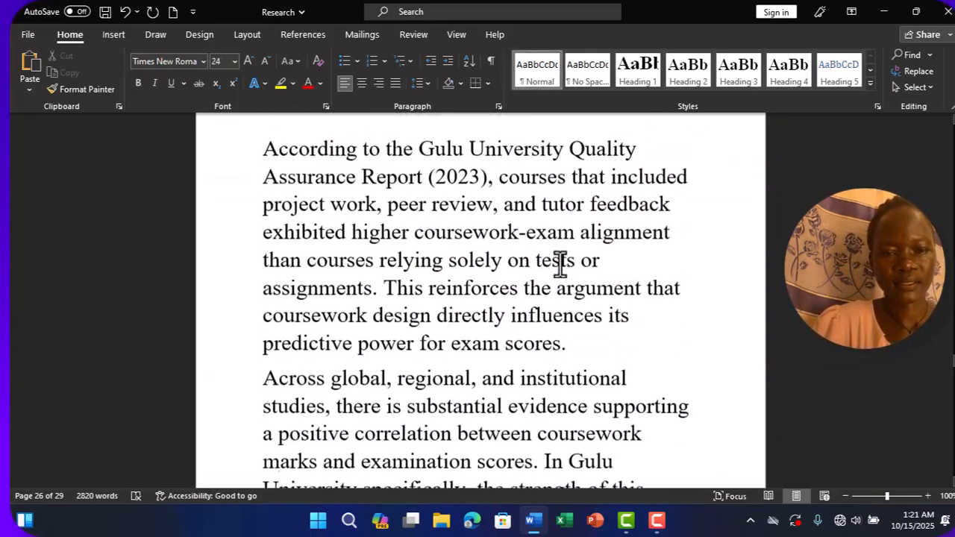
pyautogui.scroll(20, 560, 262)
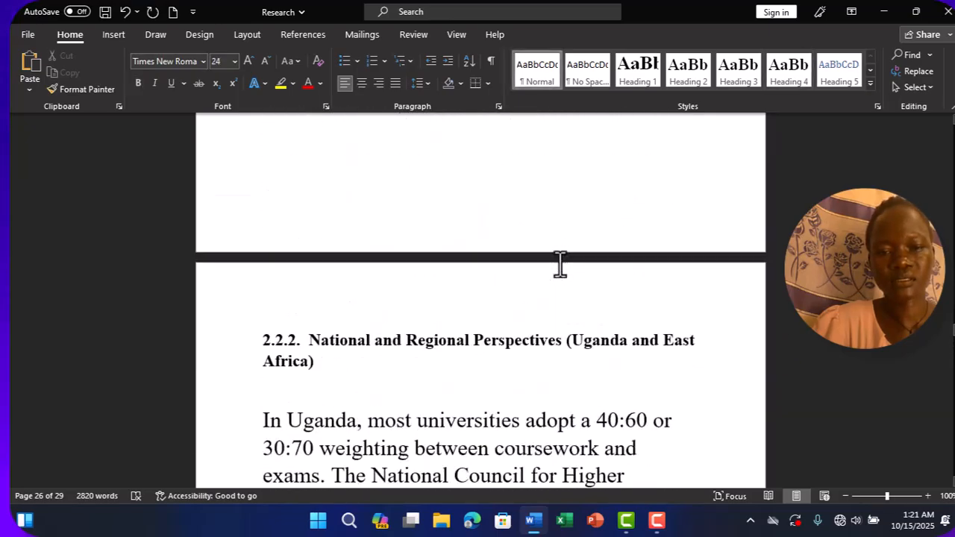
pyautogui.scroll(20, 560, 263)
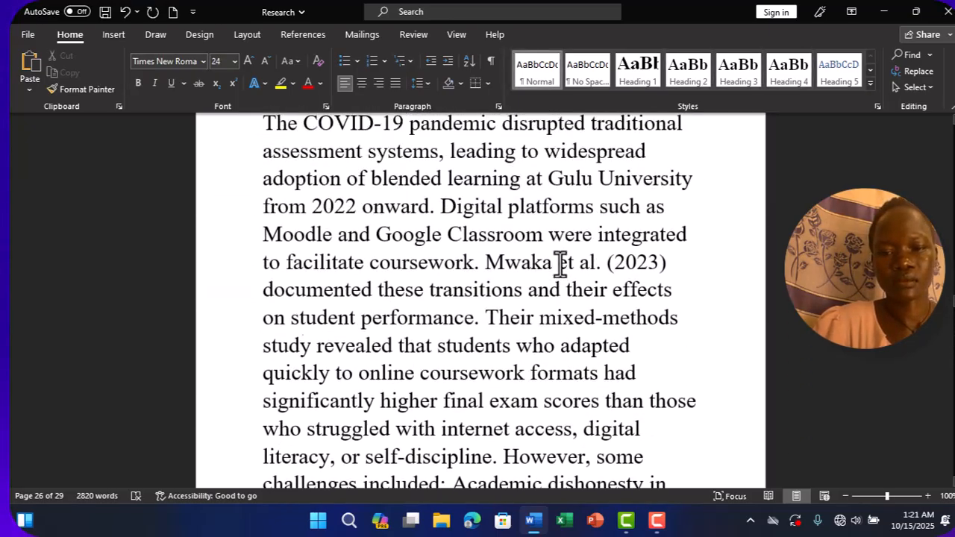
pyautogui.scroll(20, 560, 262)
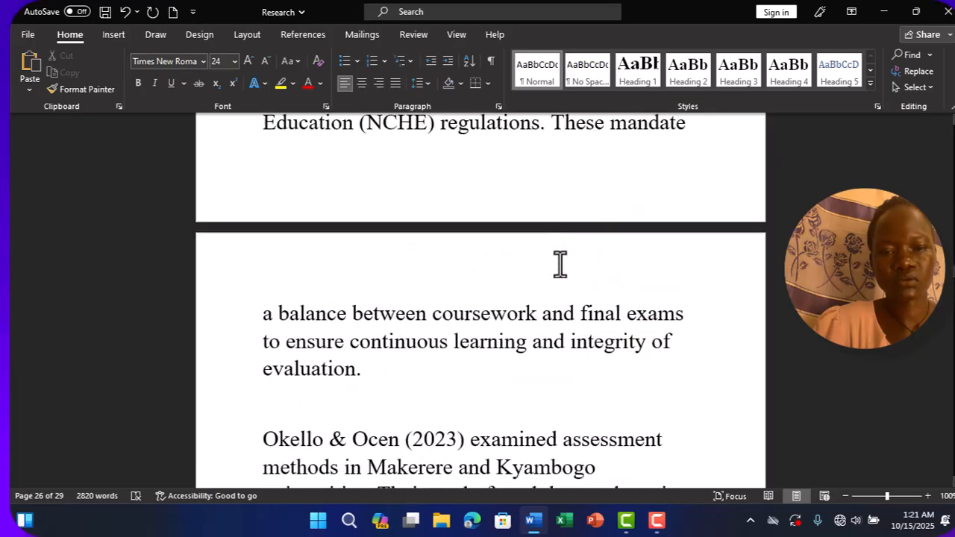
pyautogui.scroll(20, 560, 262)
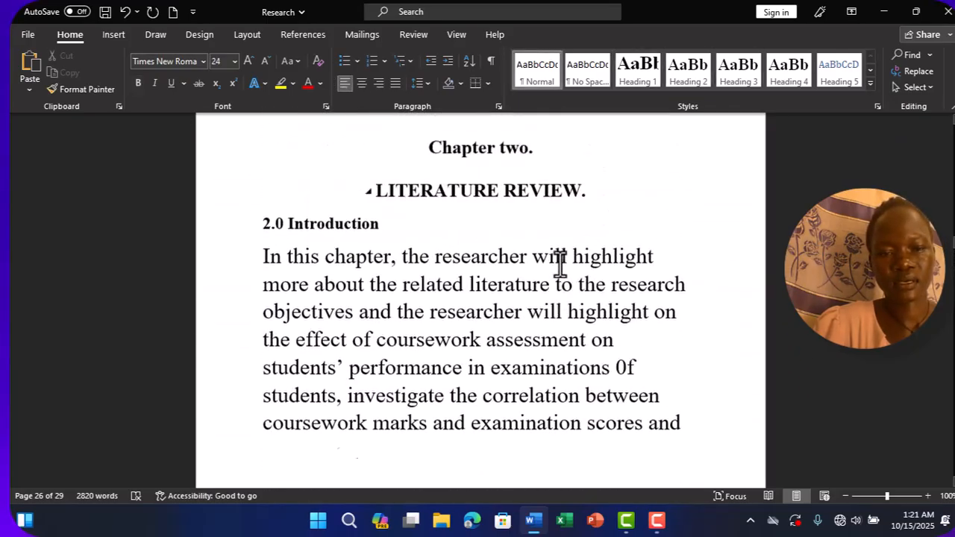
pyautogui.scroll(20, 561, 263)
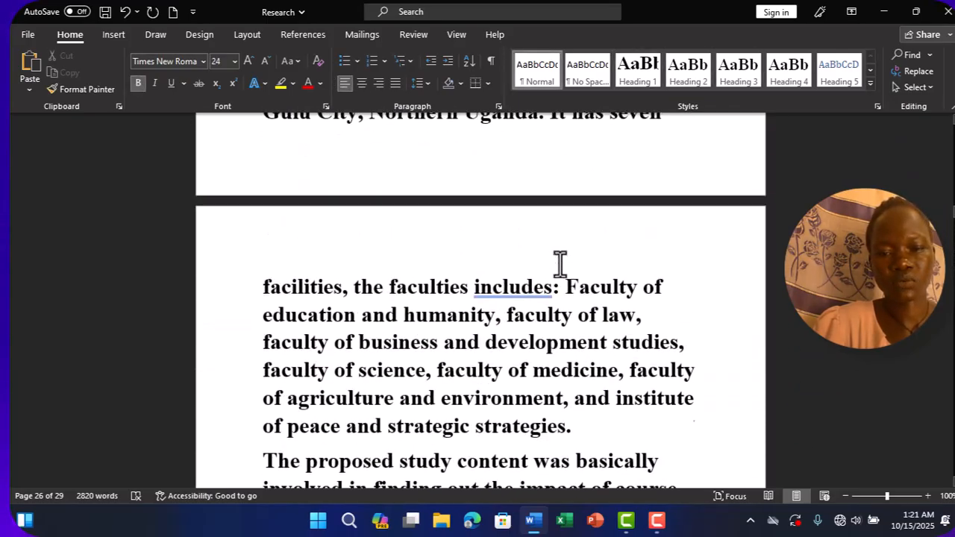
pyautogui.scroll(20, 560, 263)
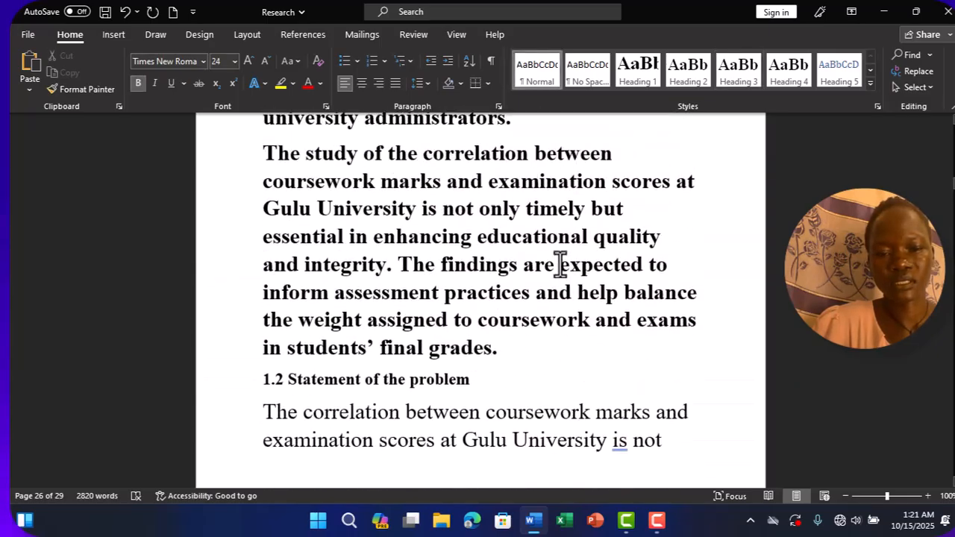
pyautogui.scroll(20, 560, 262)
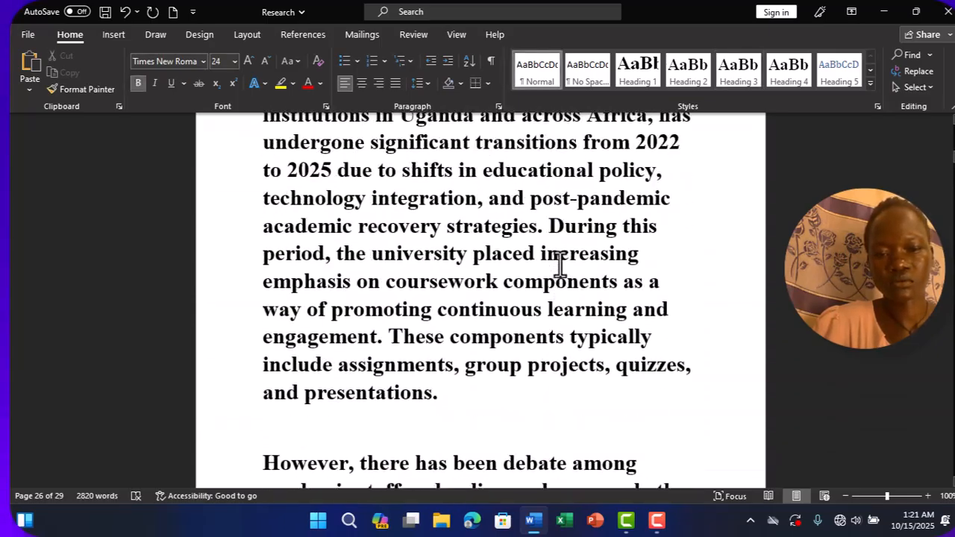
pyautogui.scroll(20, 560, 262)
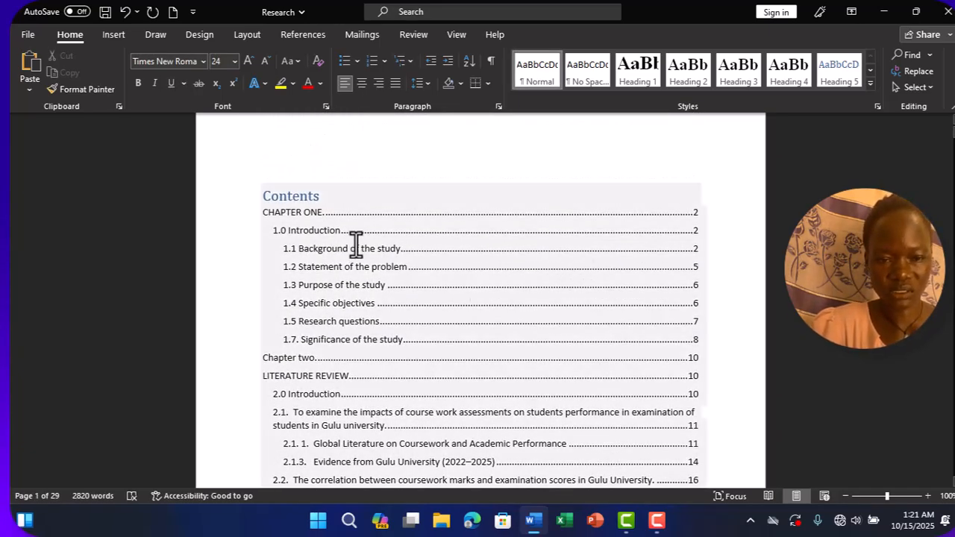
pyautogui.click(337, 199)
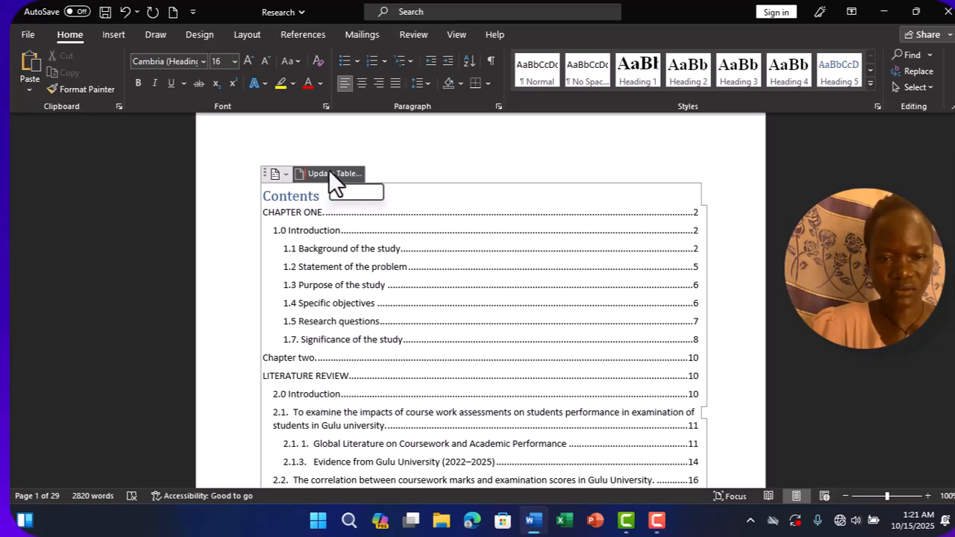
pyautogui.click(328, 173)
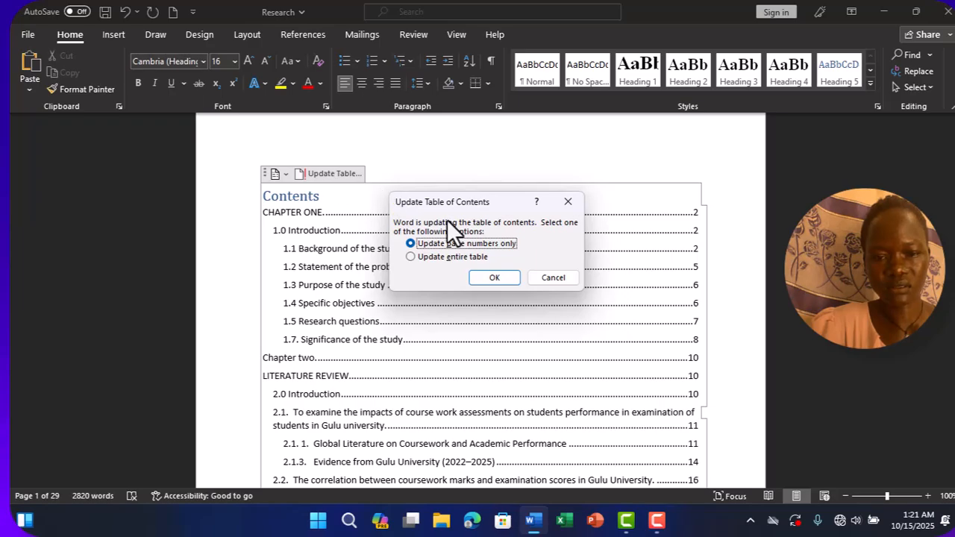
pyautogui.click(411, 256)
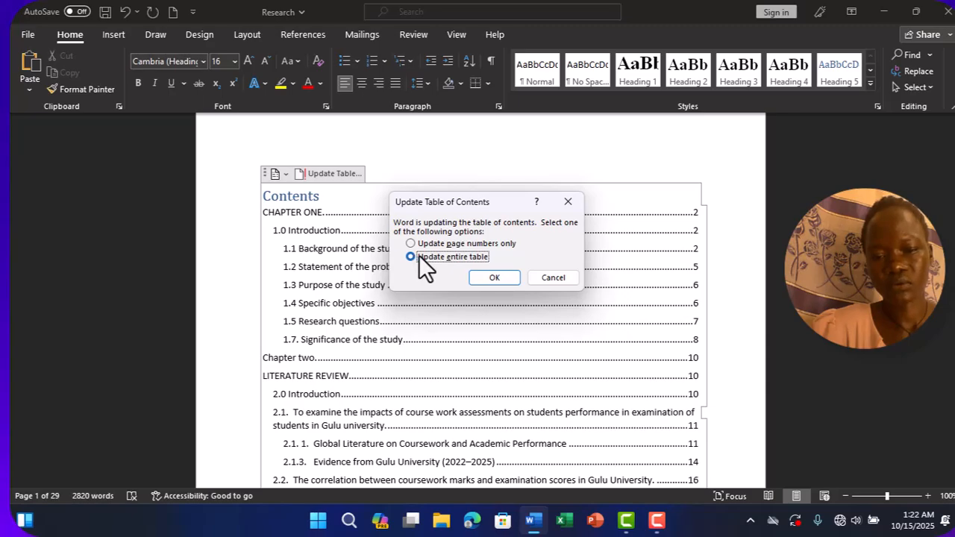
pyautogui.click(494, 278)
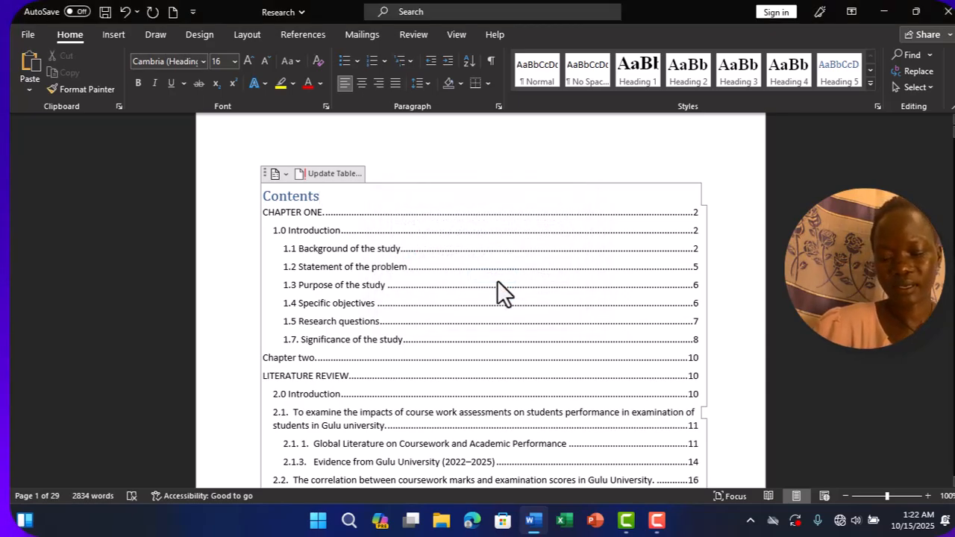
# Step: Review the updated table of contents down to its last chapter two entries, checking the 2.3 subsections and their page numbers
pyautogui.press('Down')
pyautogui.press('Down')
pyautogui.press('Down')
pyautogui.press('Down')
pyautogui.press('Down')
pyautogui.press('Down')
pyautogui.press('Down')
pyautogui.press('Down')
pyautogui.press('Down')
pyautogui.press('Down')
pyautogui.press('Down')
pyautogui.press('Down')
pyautogui.press('Down')
pyautogui.press('Down')
pyautogui.press('Down')
pyautogui.press('Down')
pyautogui.press('Down')
pyautogui.press('Down')
pyautogui.press('Down')
pyautogui.press('Down')
pyautogui.press('Down')
pyautogui.press('Down')
pyautogui.press('Down')
pyautogui.press('Down')
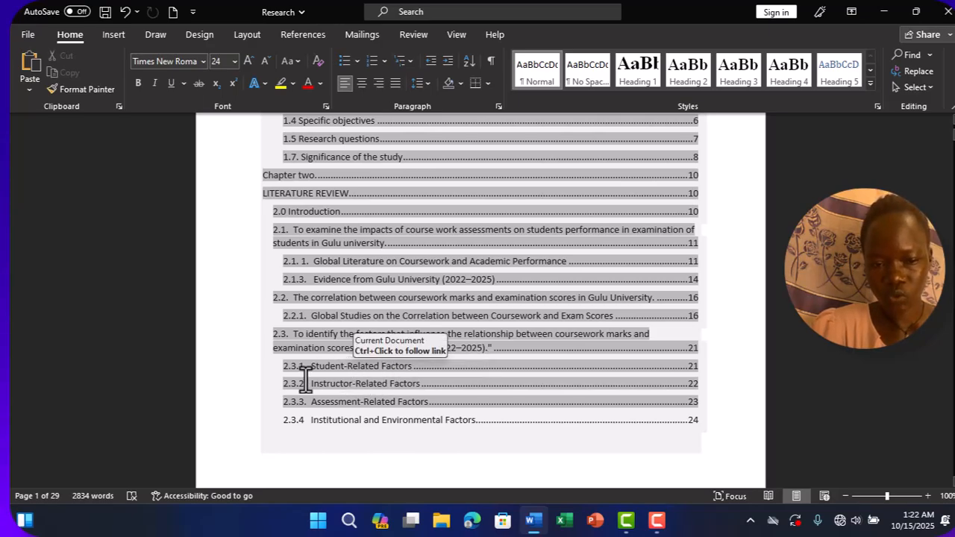
pyautogui.click(233, 408)
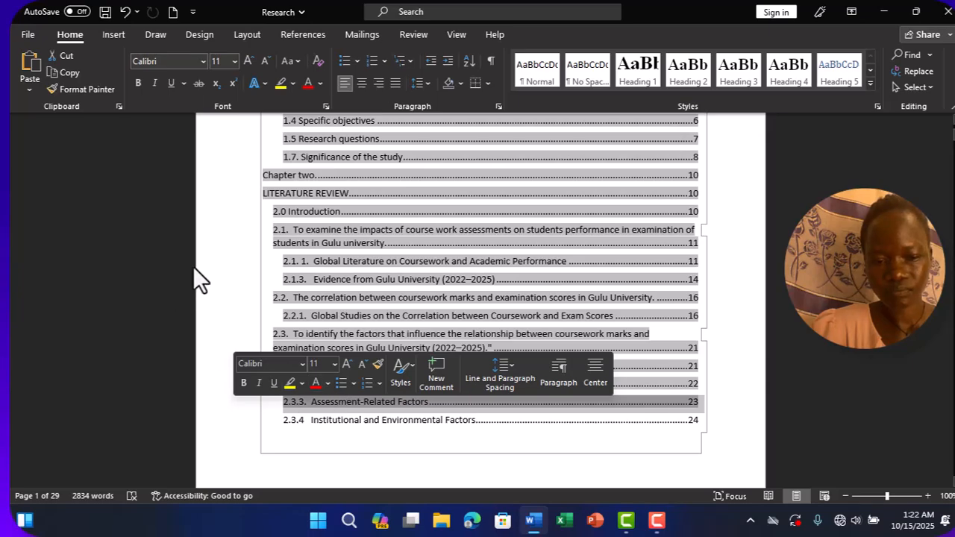
pyautogui.click(358, 297)
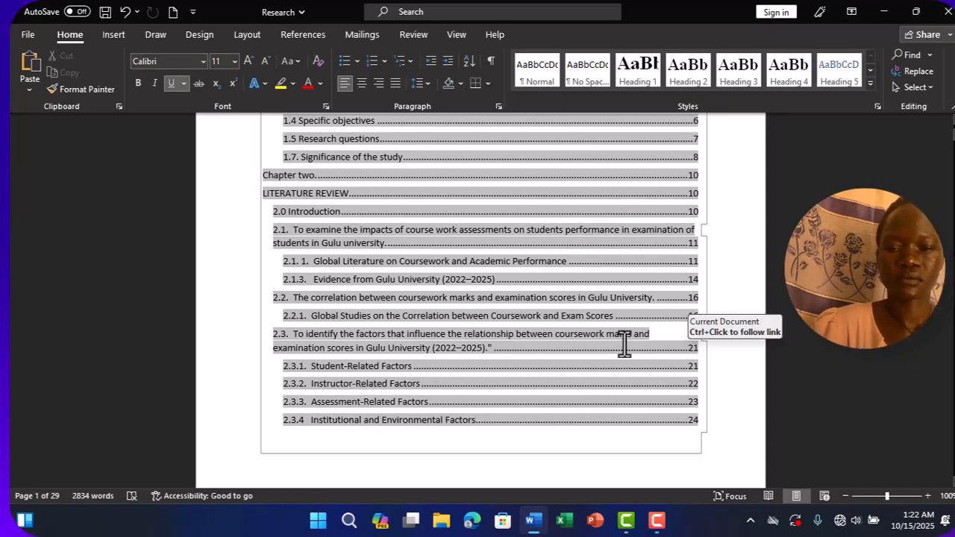
pyautogui.click(601, 191)
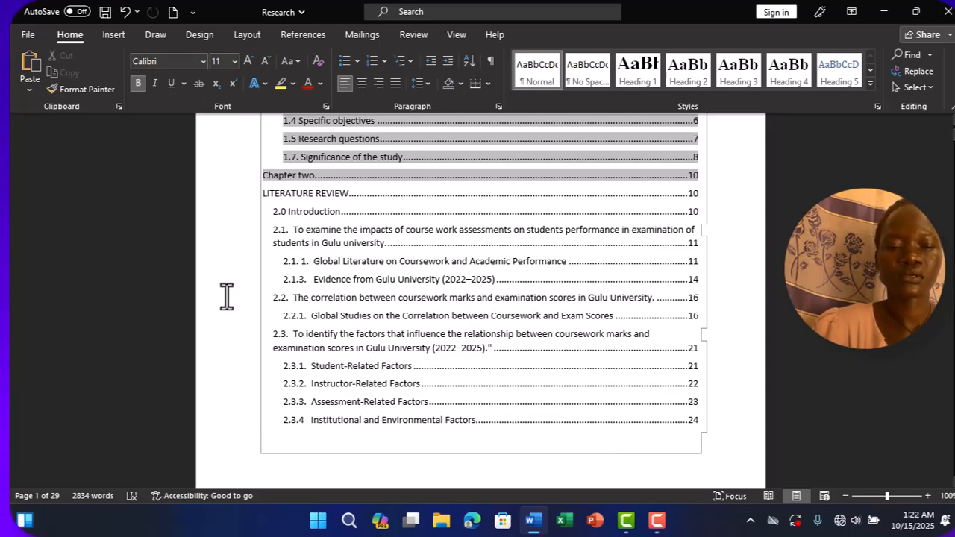
pyautogui.doubleClick(228, 243)
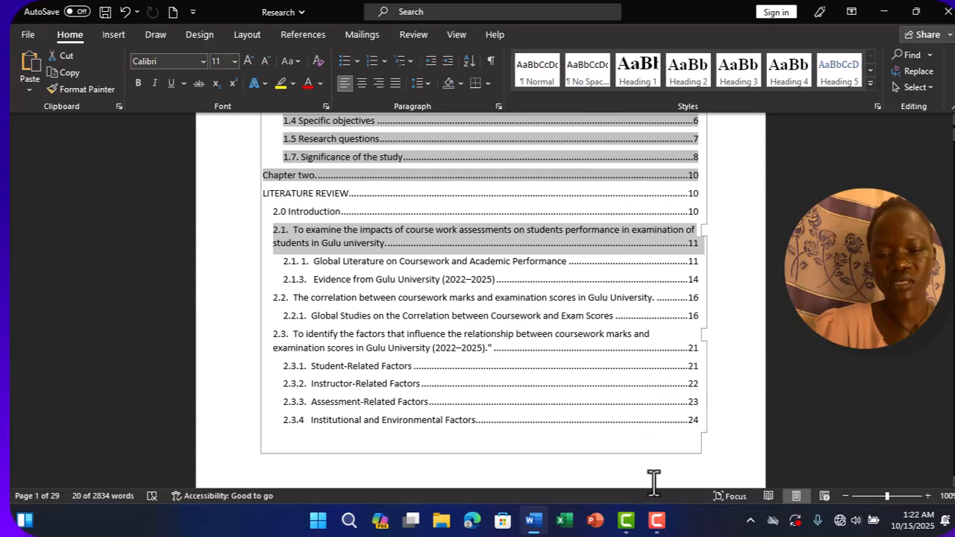
pyautogui.click(657, 521)
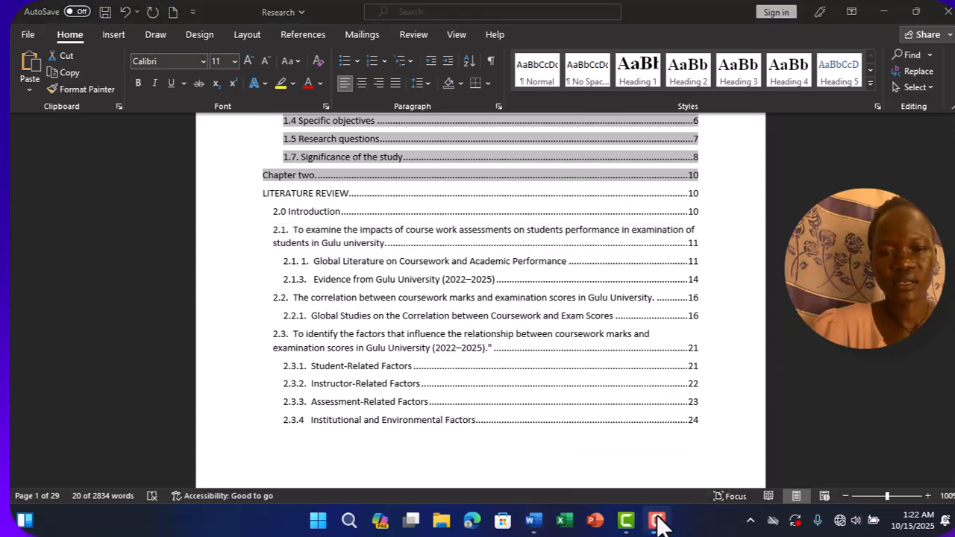